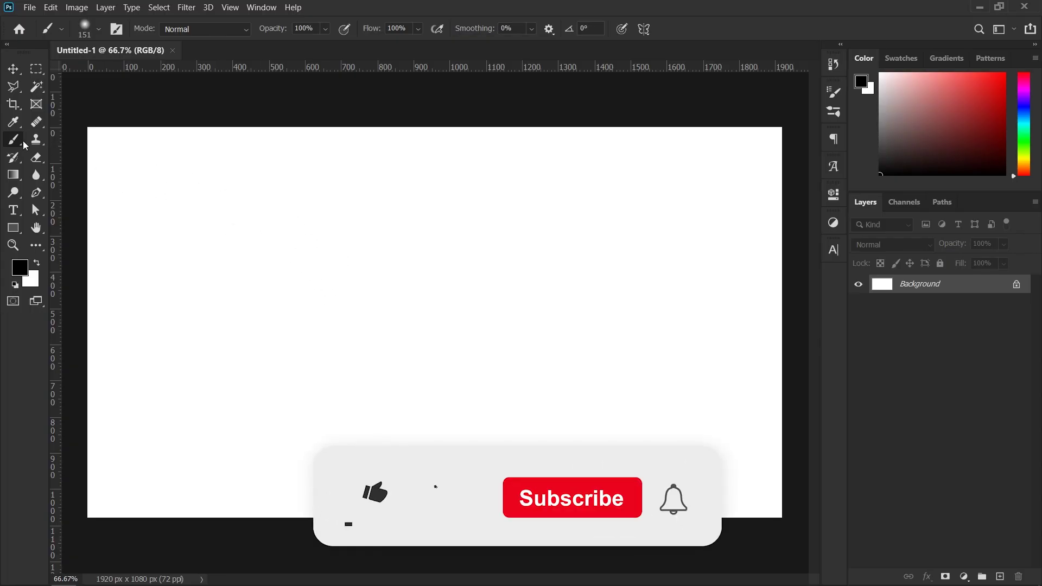
- Show the Brush, Pencil, Color Replacement and Mixer Brush tools from the brush tool group
right_click(12, 142)
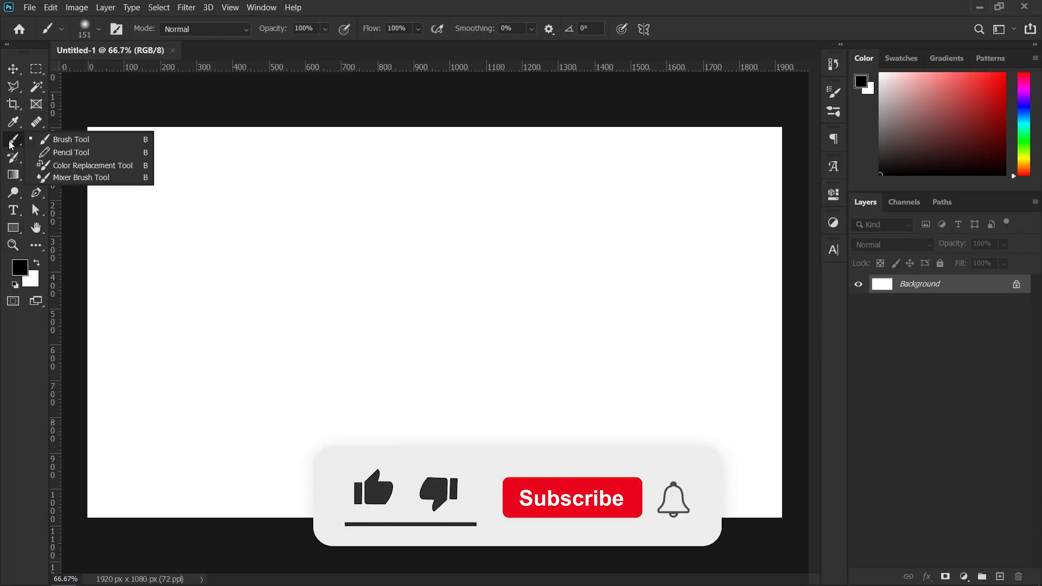
- Select the Brush tool and reduce it to a 97 px, 0% hardness soft brush
click(69, 141)
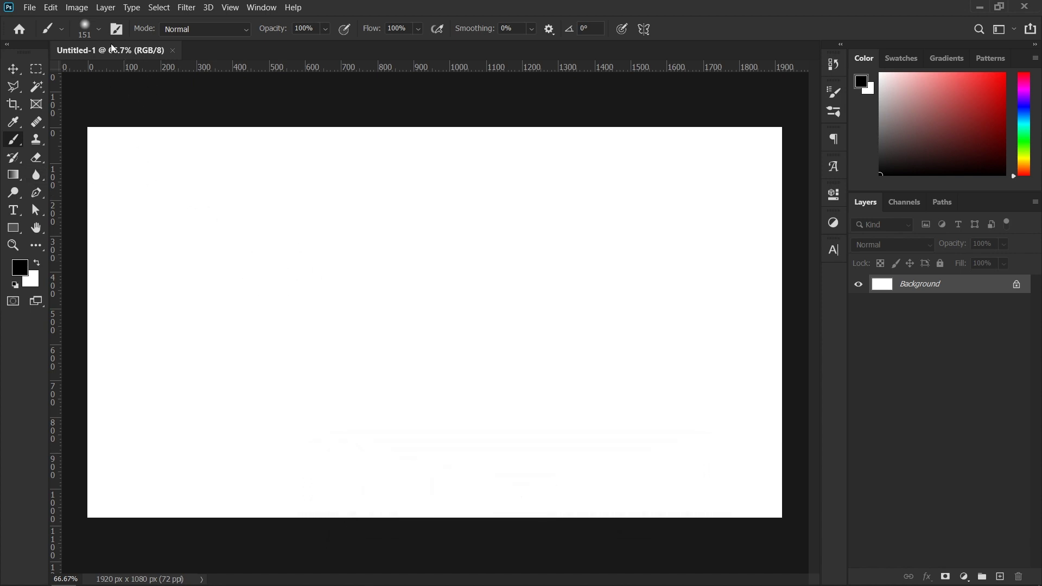
click(99, 31)
drag(128, 75, 114, 73)
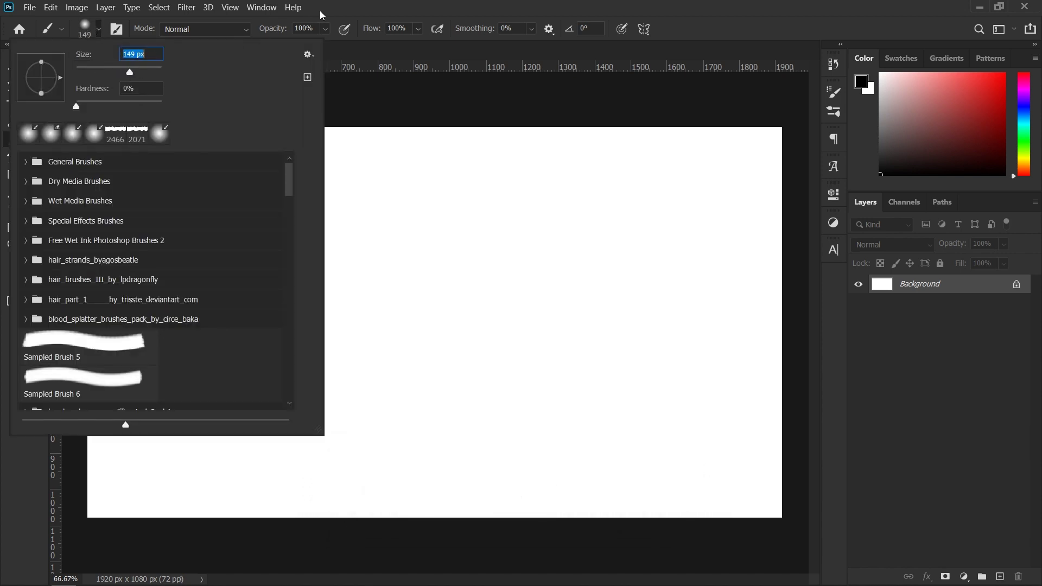
key(Return)
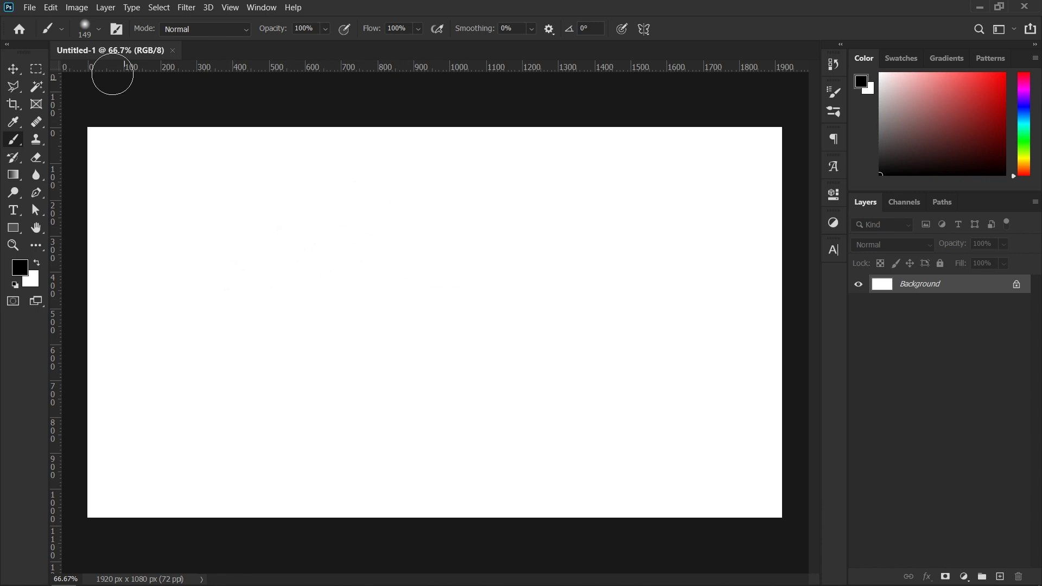
click(100, 37)
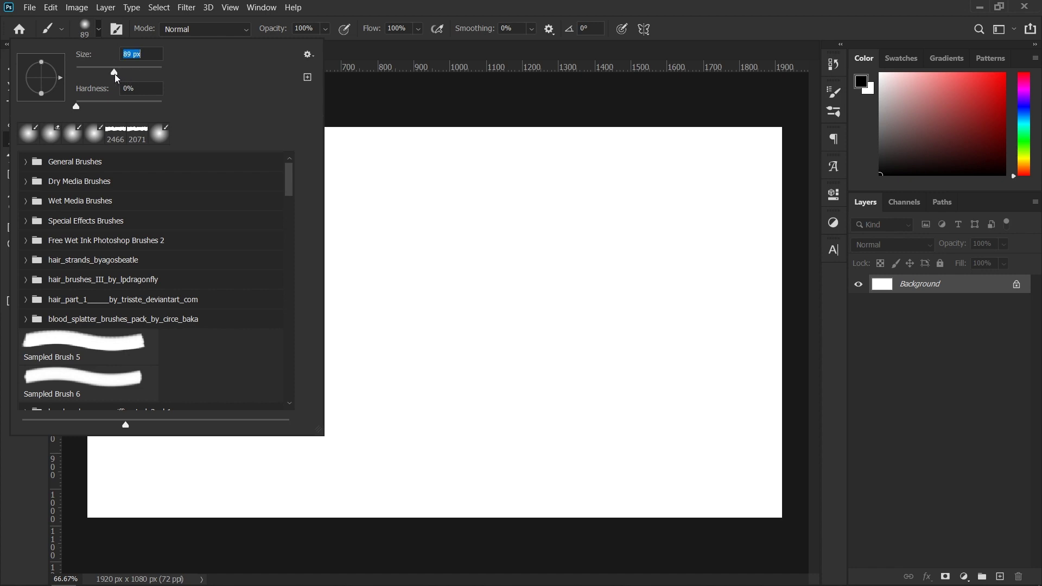
click(359, 139)
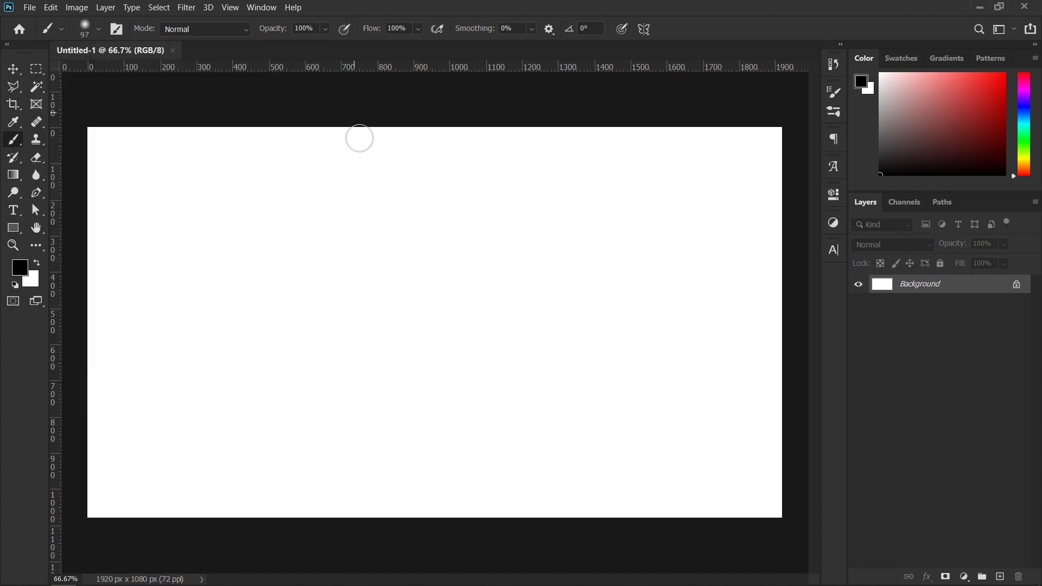
- Paint several soft black test strokes and a dab, then undo them
drag(210, 289, 466, 250)
mouse_move(263, 326)
mouse_down()
mouse_move(437, 174)
mouse_move(434, 161)
mouse_up()
drag(372, 335, 349, 174)
drag(349, 305, 263, 174)
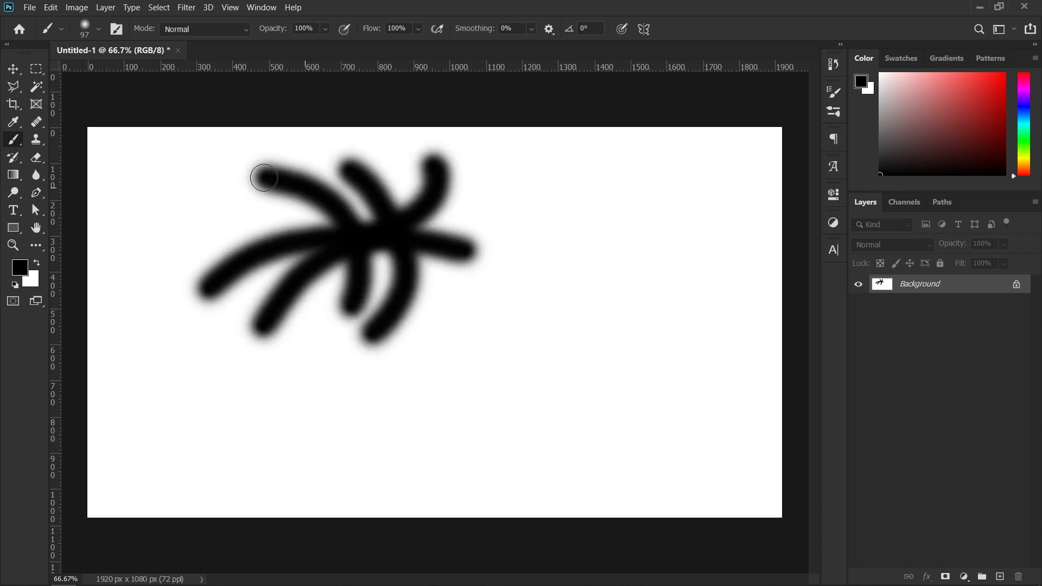
click(322, 332)
drag(317, 306, 217, 209)
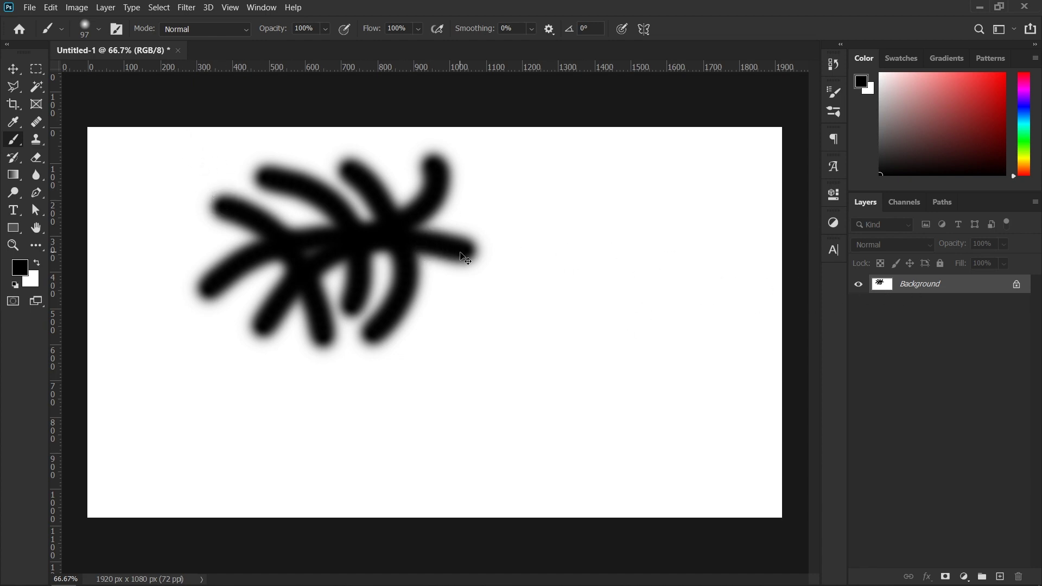
key(ctrl+z)
key(ctrl+z)
key(ctrl+z)
key(ctrl+z)
key(ctrl+z)
key(ctrl+z)
key(ctrl+z)
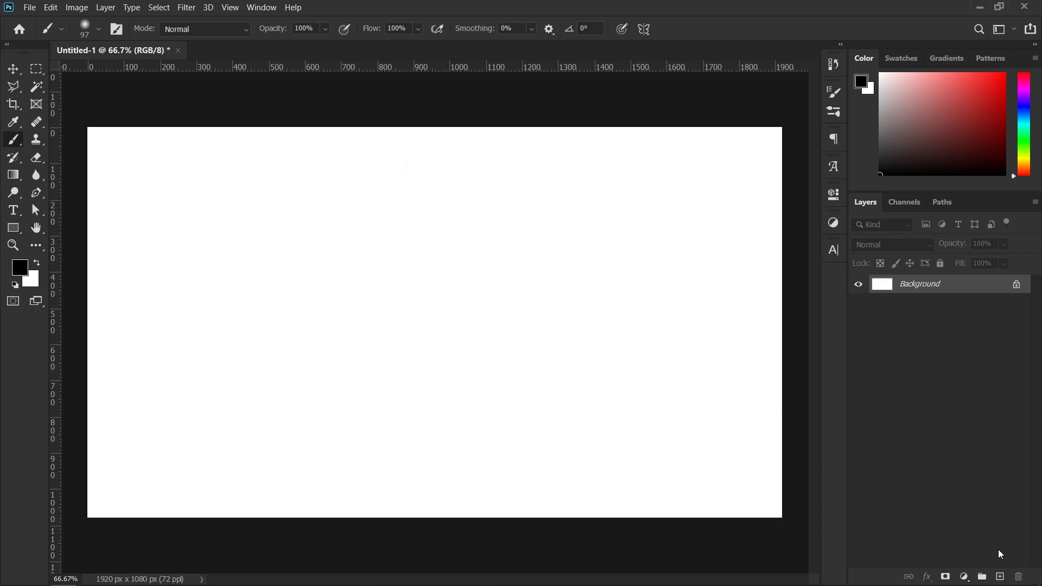
- Add Layer 1 above Background, try a black wavy stroke on it, and undo it
click(1000, 577)
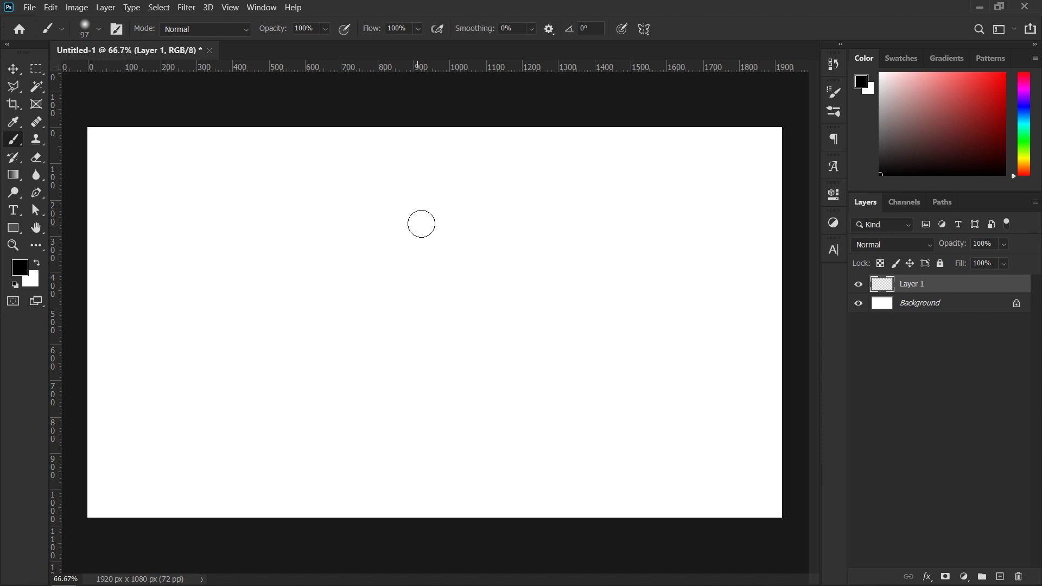
mouse_move(244, 284)
mouse_down()
mouse_move(228, 377)
mouse_move(500, 315)
mouse_move(619, 250)
mouse_up()
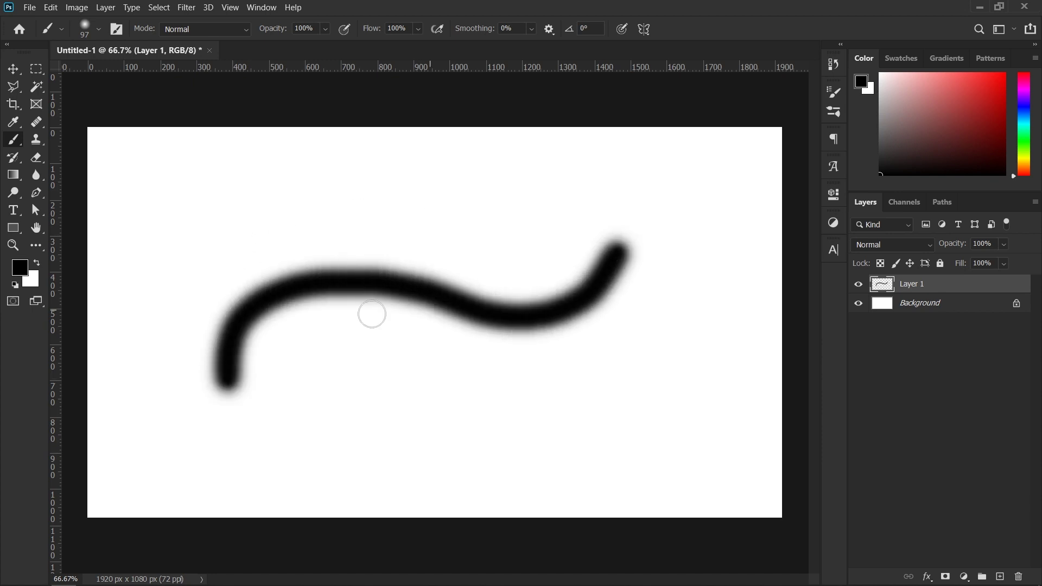
key(ctrl+z)
- Set the foreground colour to orange ec6f00 and paint a test wave on Layer 1
click(22, 267)
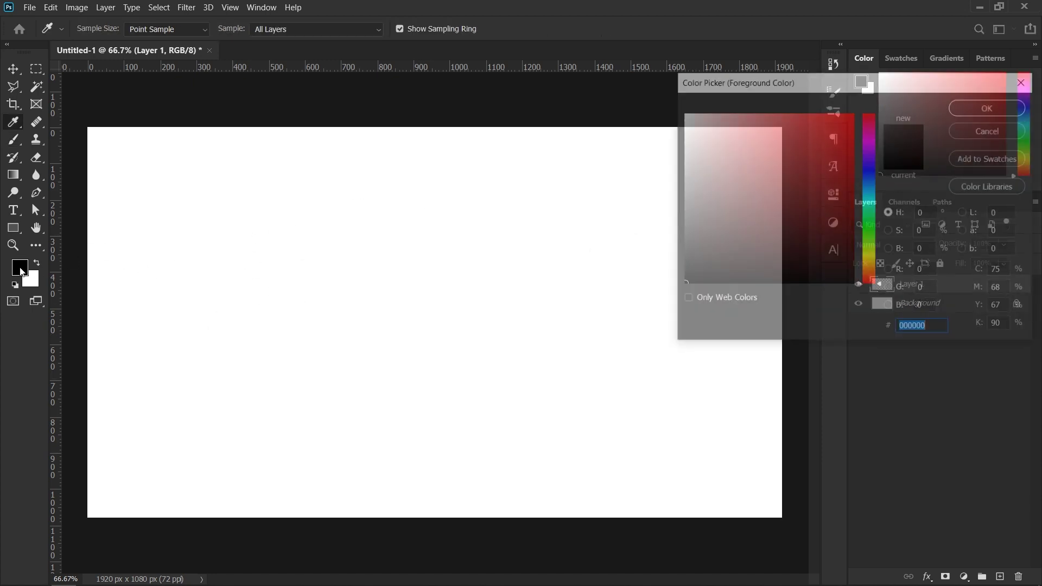
click(836, 136)
click(861, 158)
drag(860, 157, 866, 170)
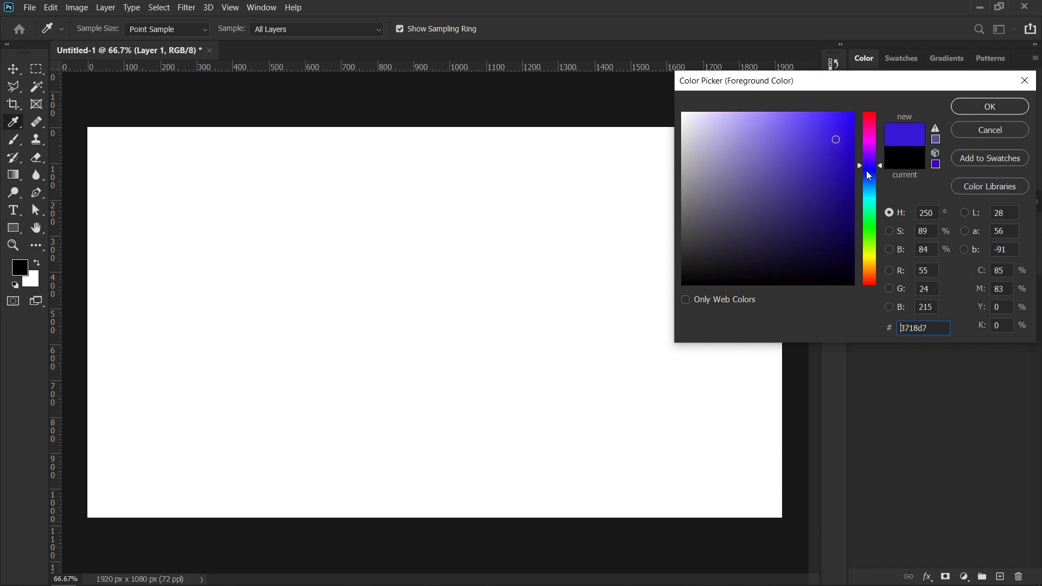
drag(865, 207, 875, 269)
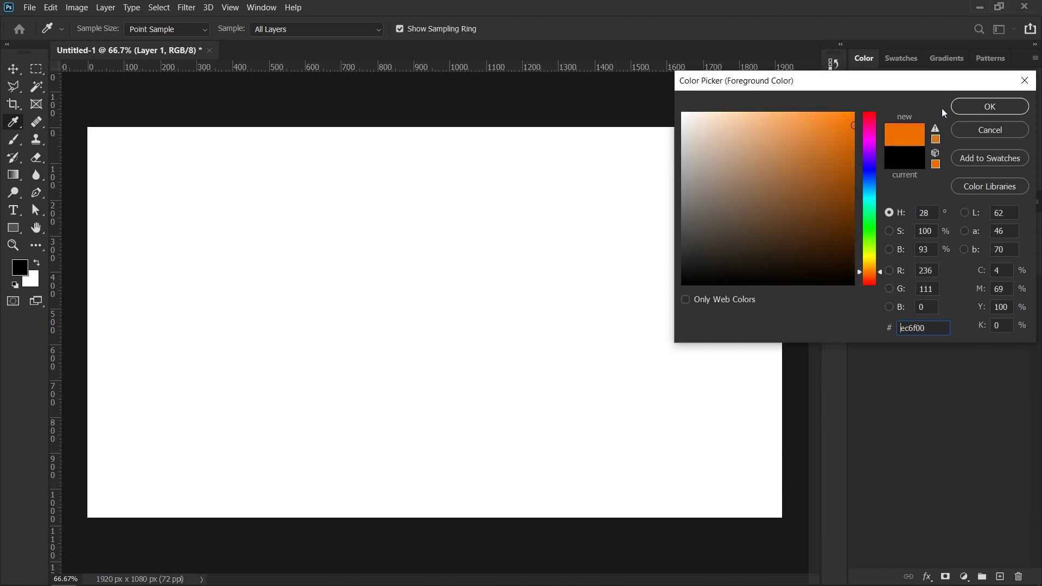
click(990, 106)
drag(153, 363, 577, 254)
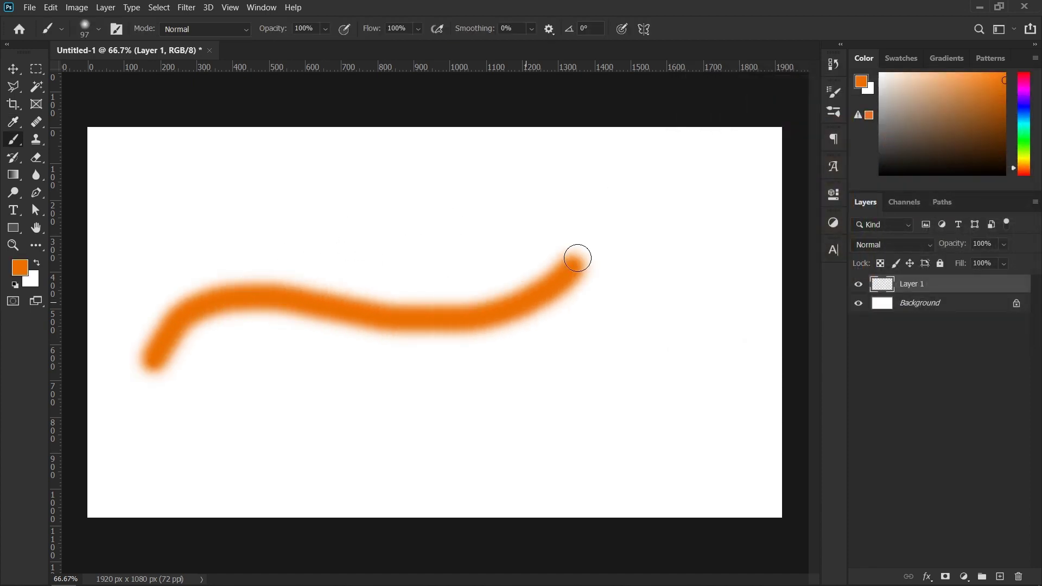
- Undo the test wave, raise brush hardness, and paint a hard-edged orange wave
key(ctrl+z)
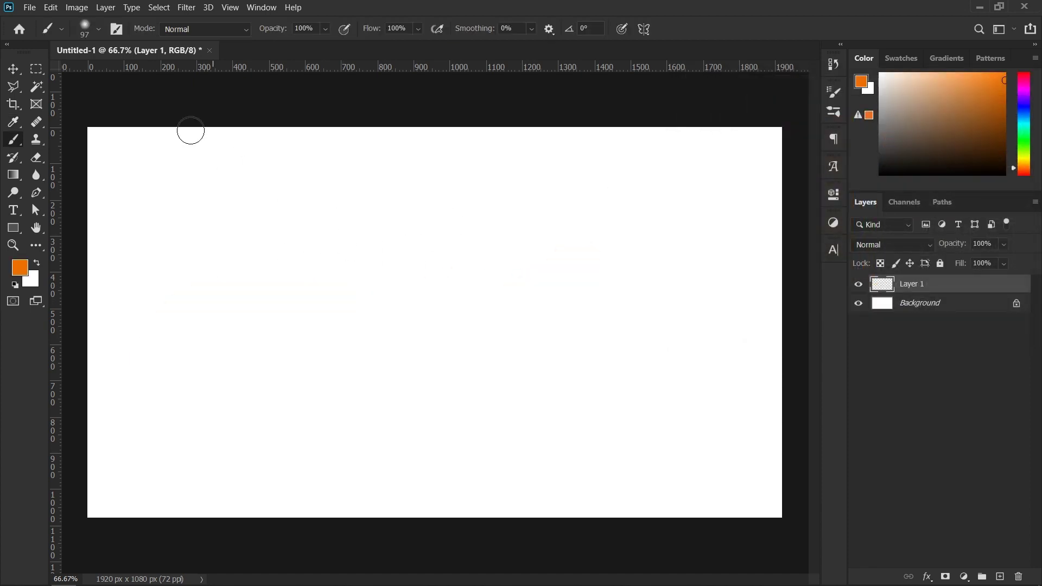
click(107, 31)
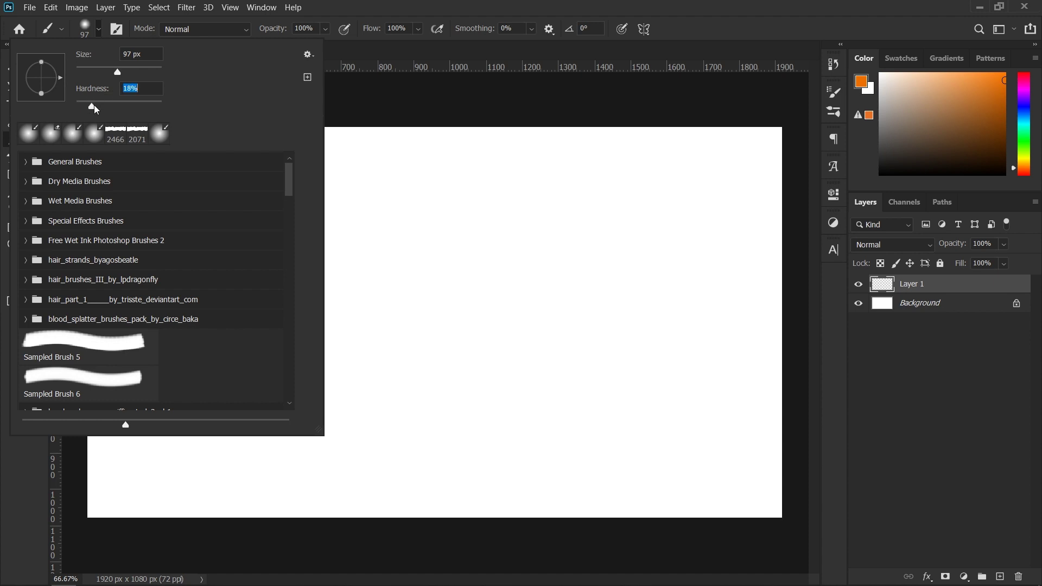
click(364, 12)
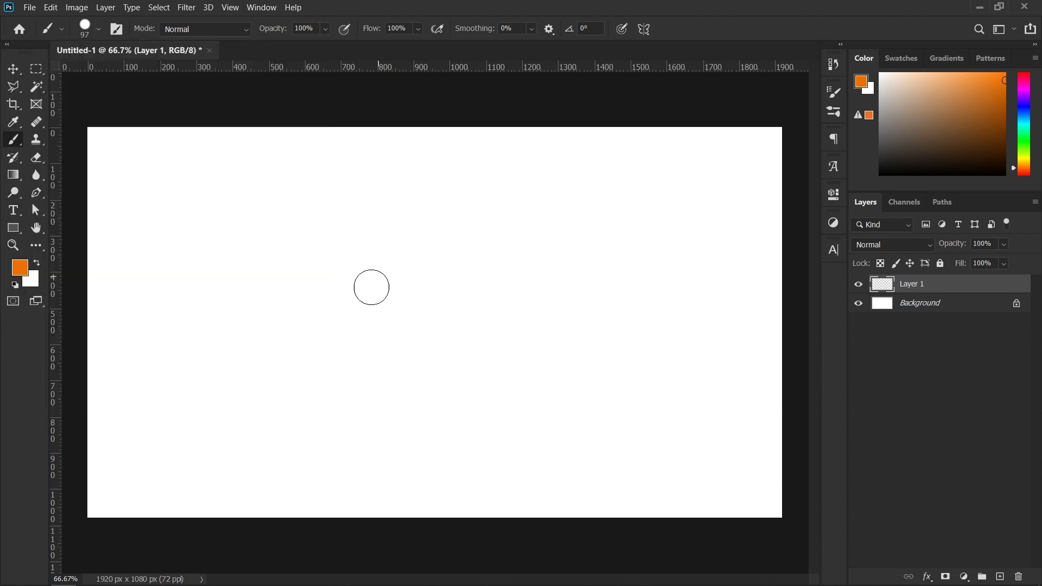
drag(285, 309, 569, 228)
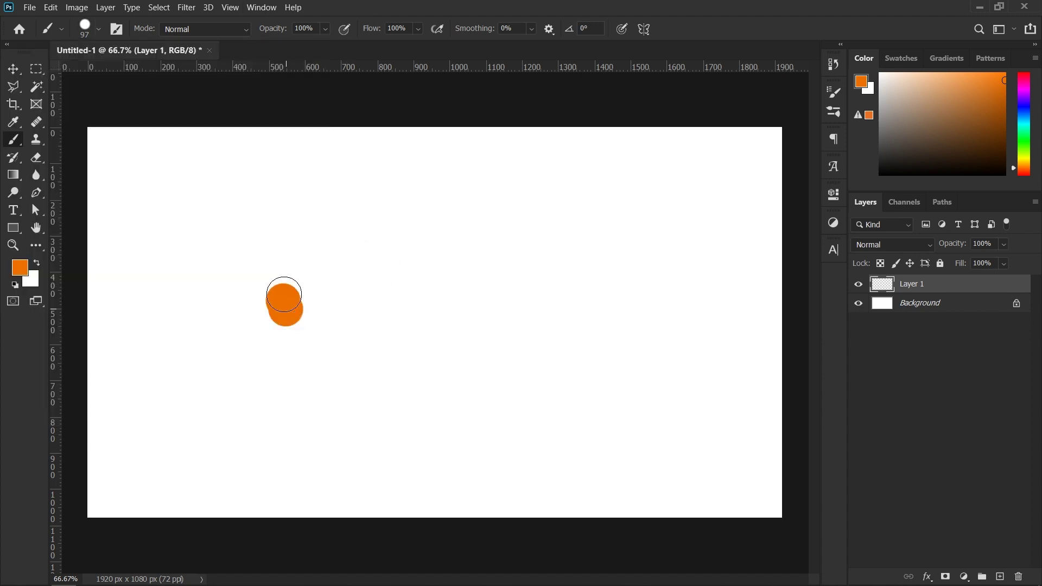
- Set brush hardness back to 0% and paint a soft orange wave below the first
click(99, 29)
click(99, 101)
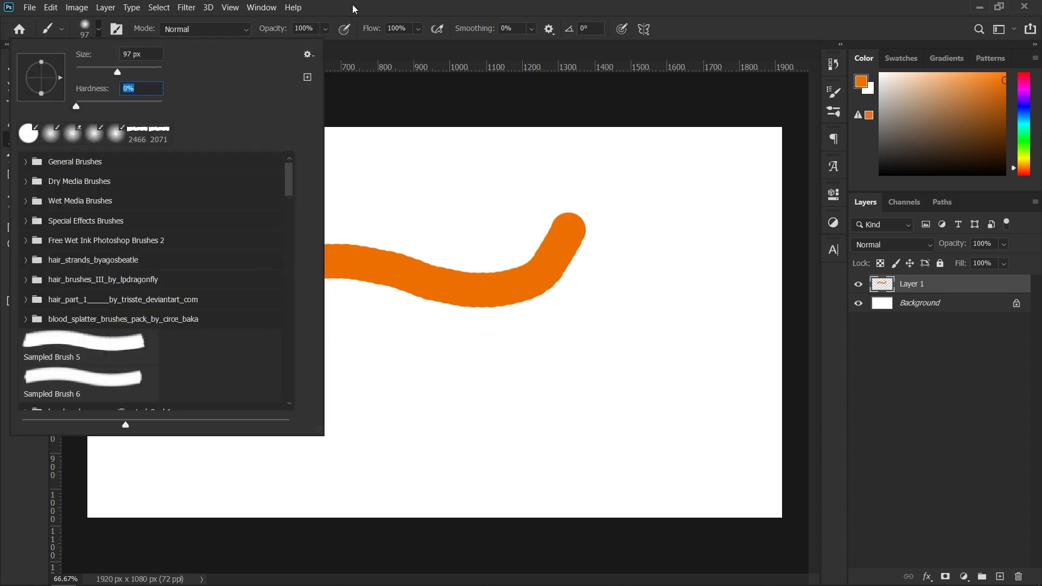
click(353, 9)
mouse_move(302, 421)
mouse_down()
mouse_move(433, 365)
mouse_move(618, 323)
mouse_up()
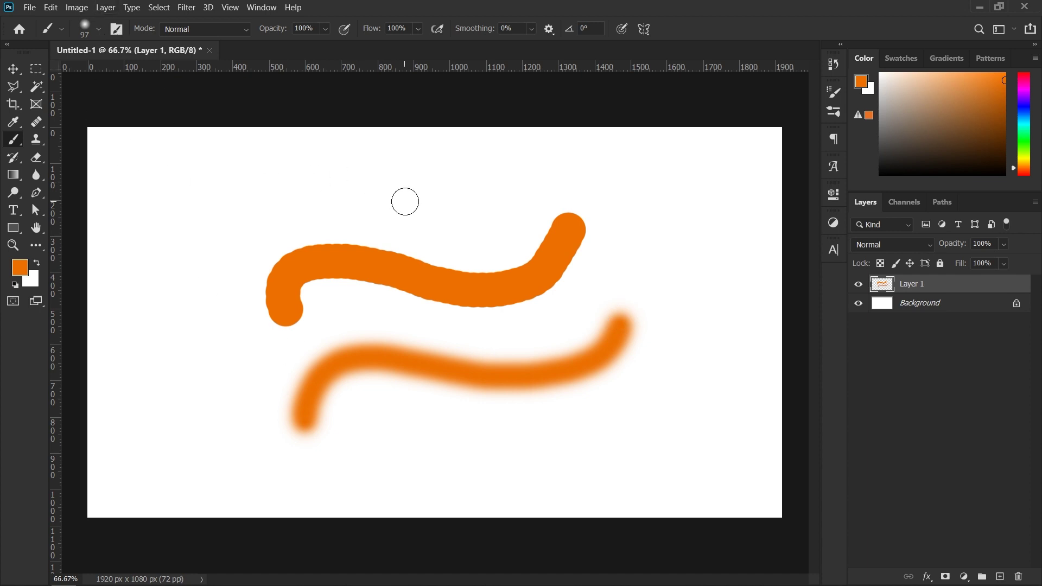
- Browse the General Brushes folder and paint several long soft orange sweeping strokes
right_click(404, 201)
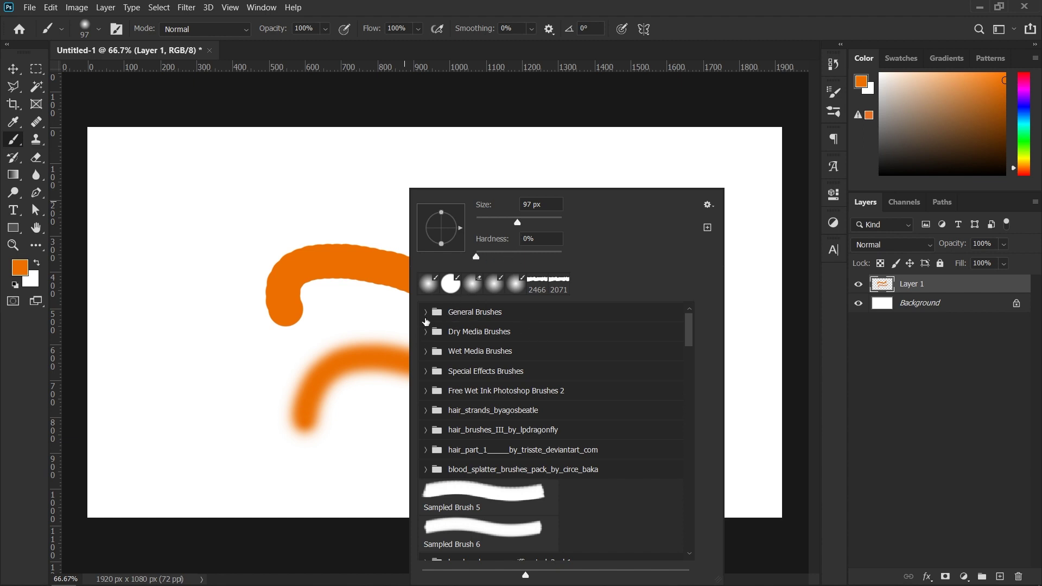
click(425, 313)
scroll(518, 399, down, 5)
scroll(517, 399, down, 5)
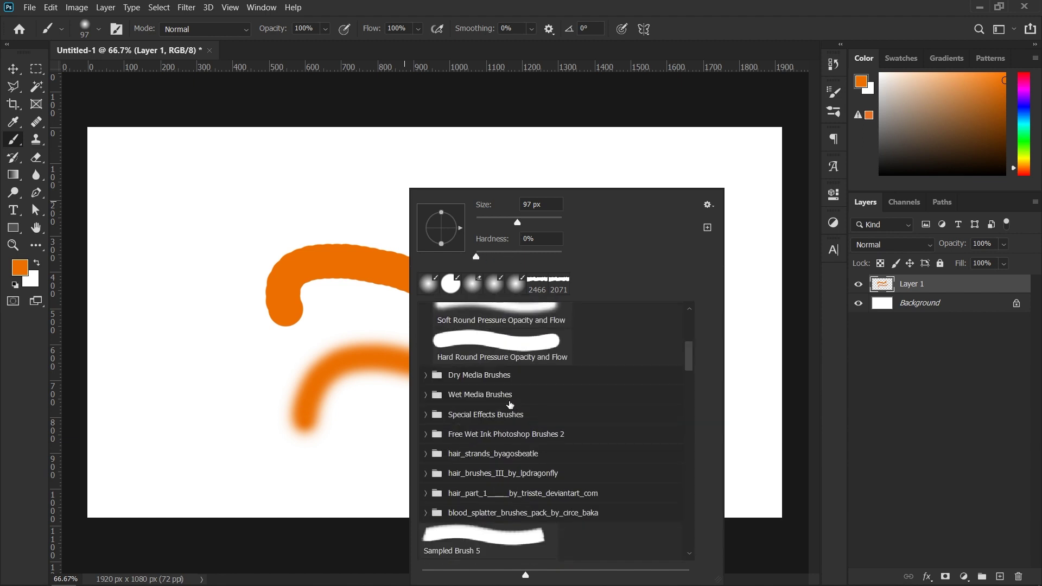
drag(244, 220, 597, 179)
mouse_move(678, 225)
mouse_down()
mouse_move(437, 344)
mouse_move(711, 298)
mouse_up()
mouse_move(559, 350)
mouse_down()
mouse_move(611, 328)
mouse_move(628, 337)
mouse_move(548, 388)
mouse_up()
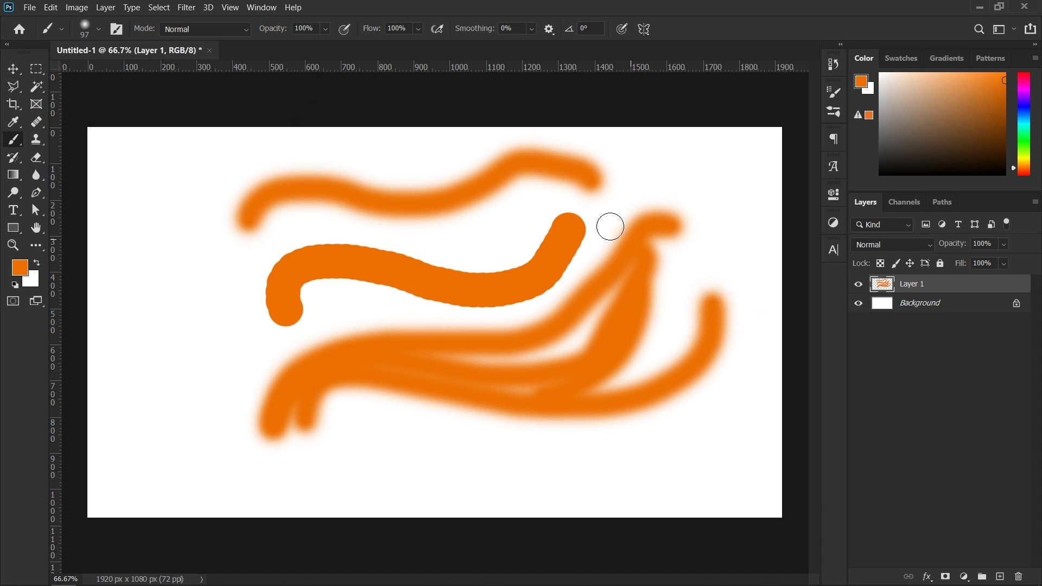
- Select all, delete Layer 1's orange strokes, and deselect
key(ctrl+a)
key(Delete)
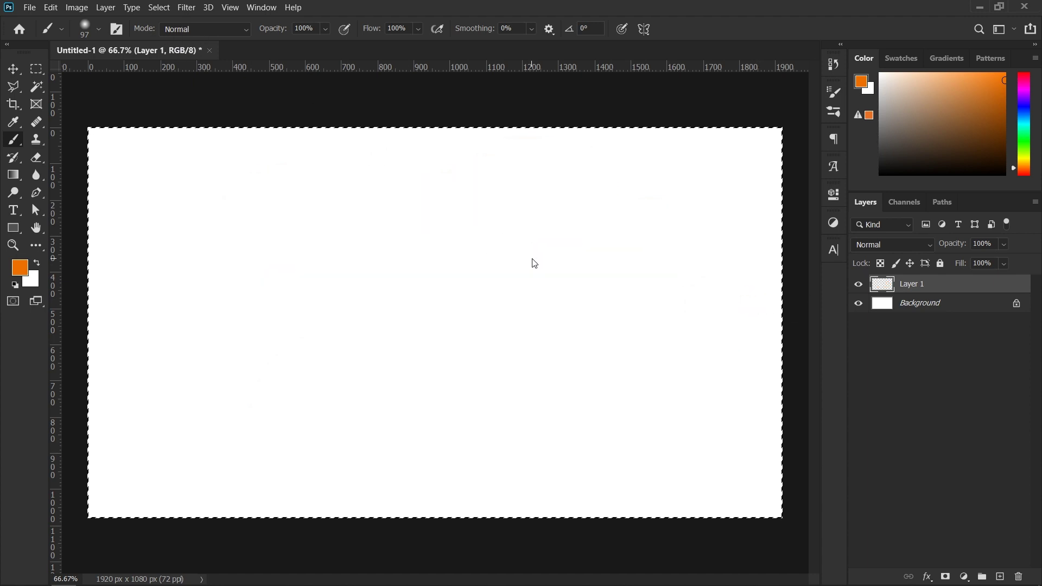
key(ctrl+d)
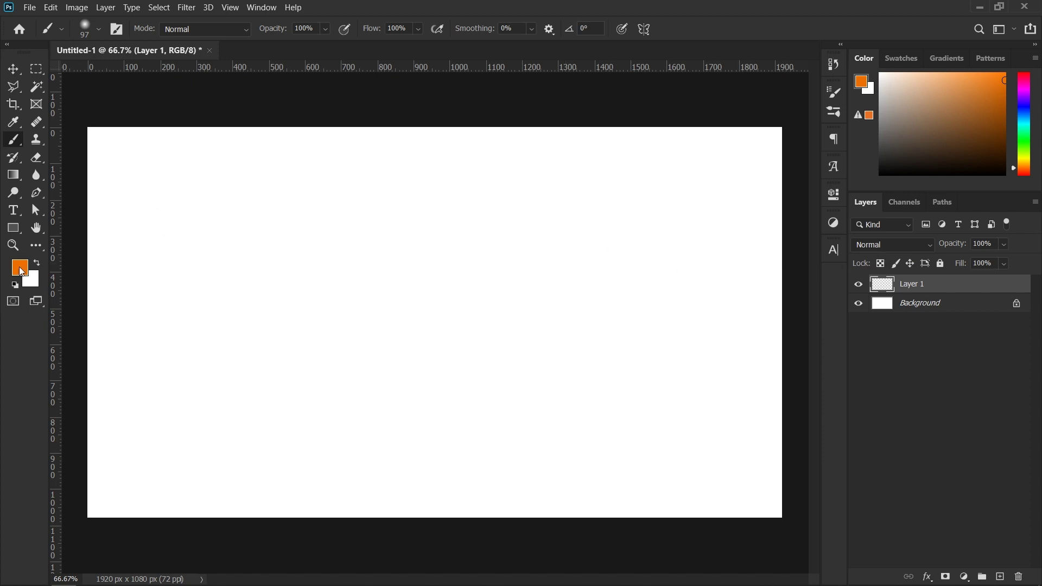
- Paint a soft orange blob at the centre, zoom in, and set the foreground to blue #003cff
mouse_move(412, 270)
mouse_down()
mouse_move(395, 291)
mouse_move(407, 272)
mouse_move(419, 309)
mouse_move(446, 282)
mouse_move(449, 243)
mouse_move(347, 322)
mouse_up()
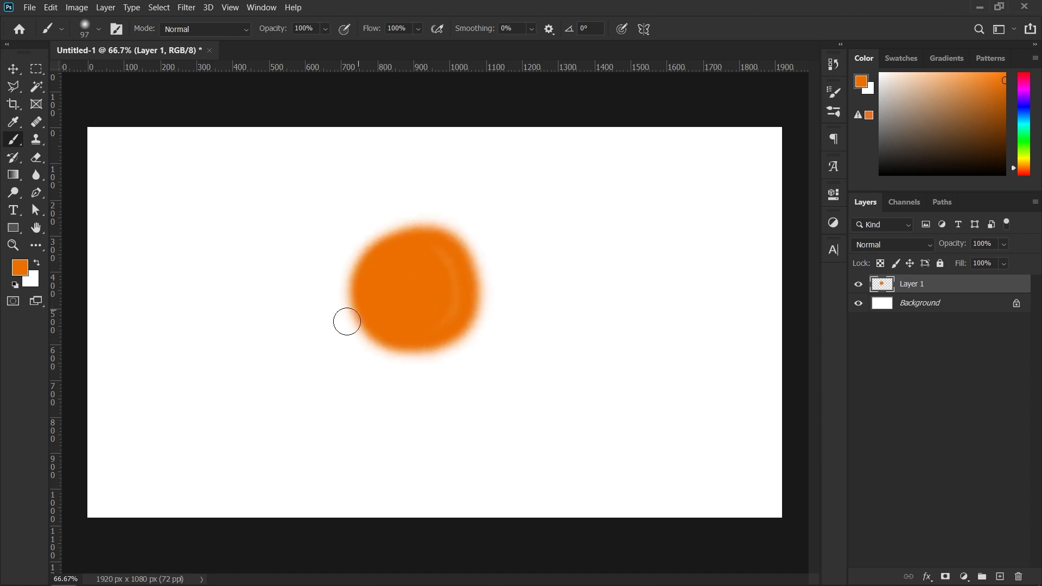
drag(449, 289, 470, 291)
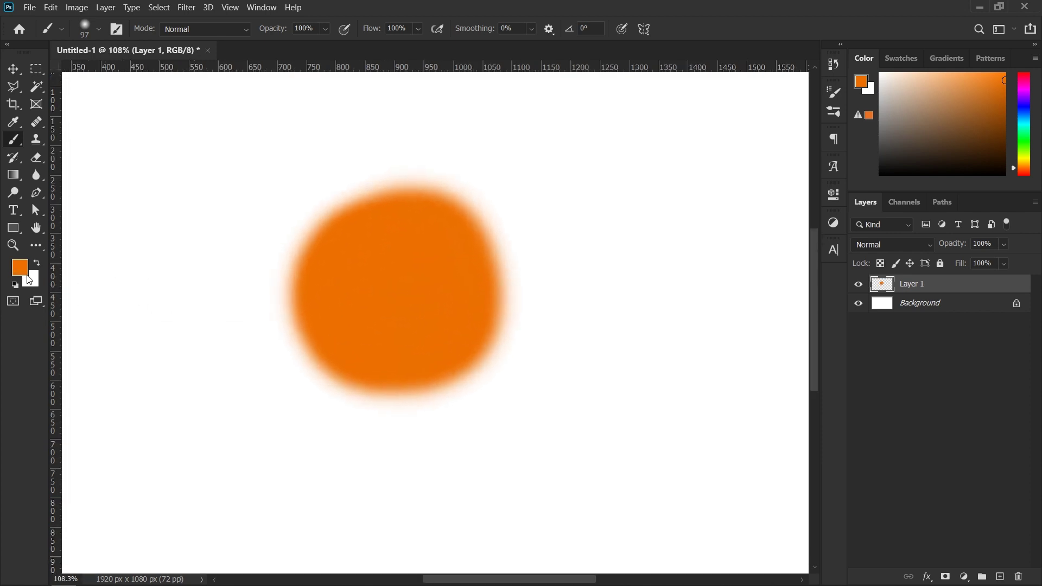
click(37, 264)
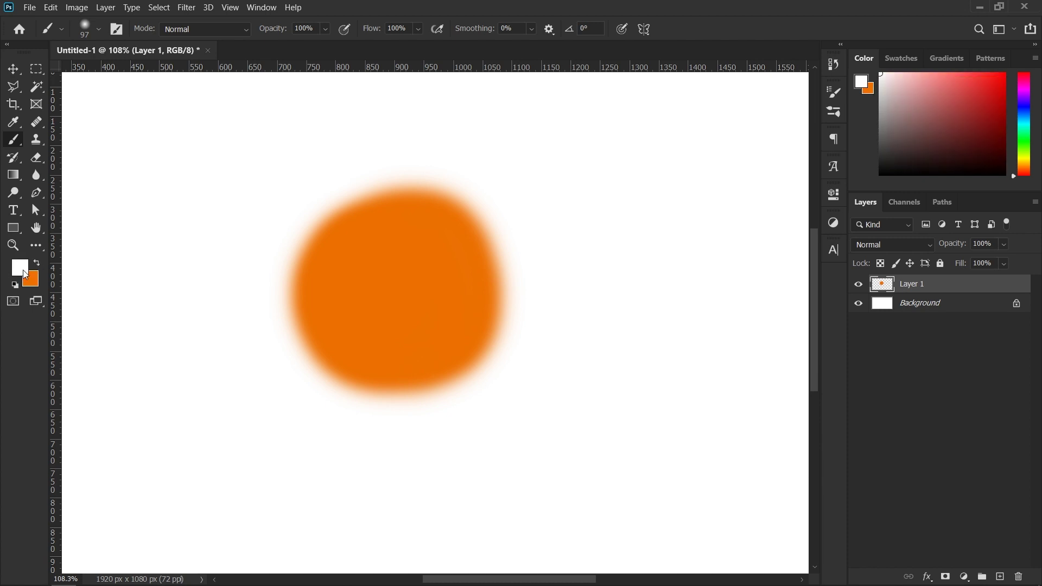
click(25, 274)
drag(877, 256, 869, 176)
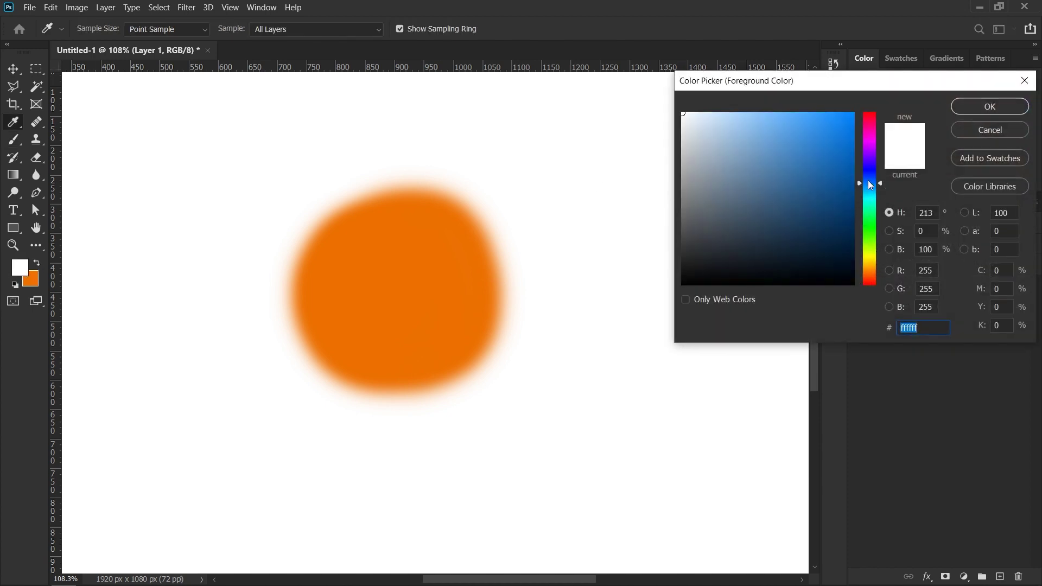
drag(850, 117, 889, 108)
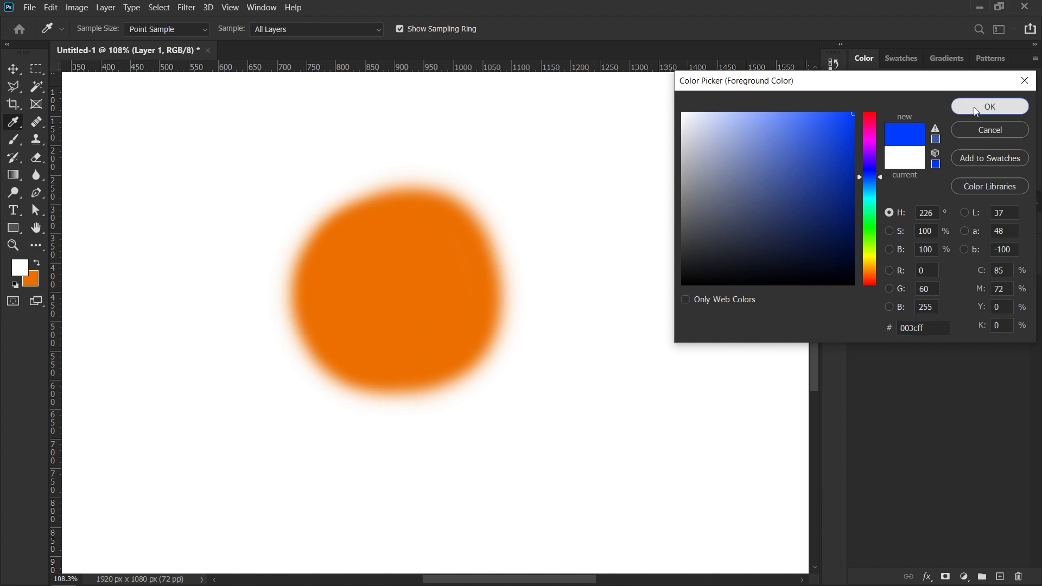
click(990, 107)
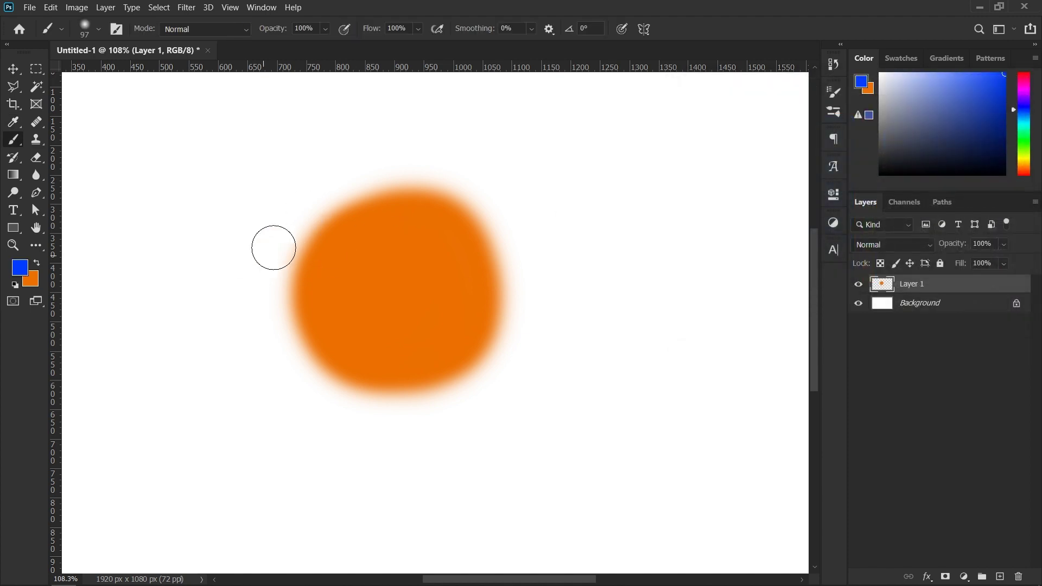
- Switch the brush mode to Dissolve and paint a grainy blue arc around the blob's left
click(188, 30)
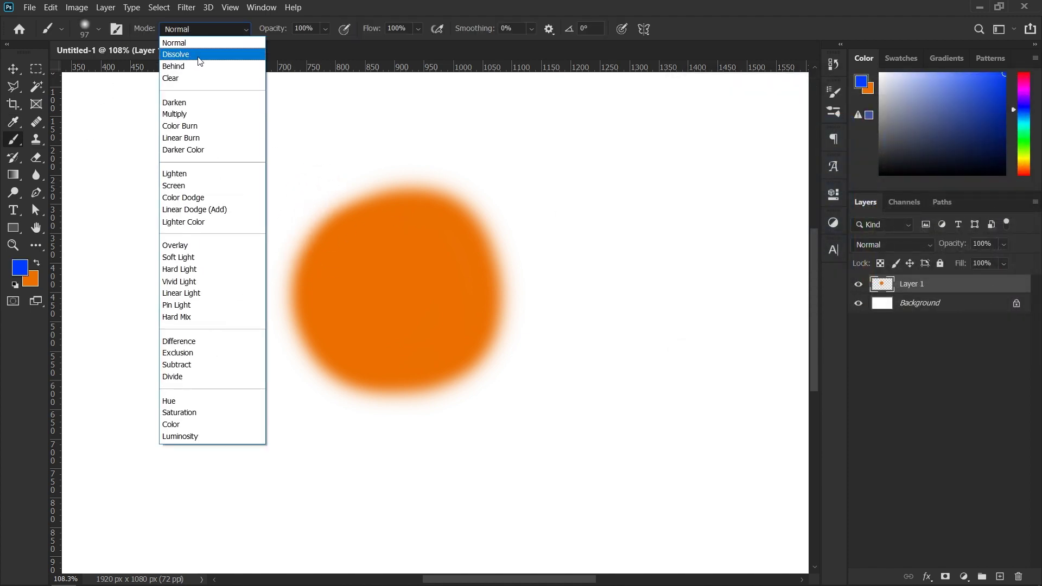
click(200, 55)
drag(390, 156, 411, 396)
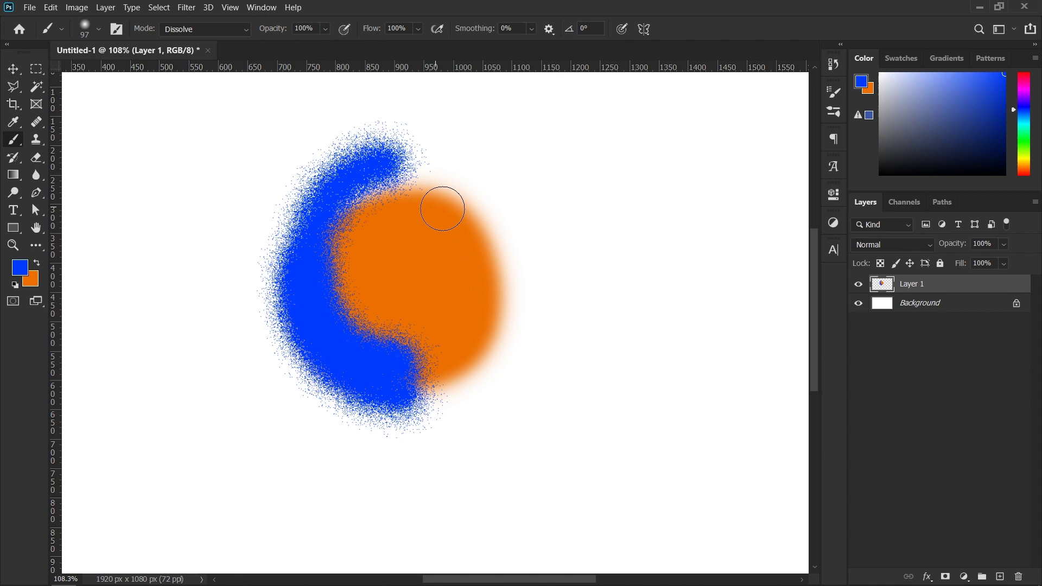
- Set brush hardness to 100% and paint a hard blue stroke down the blob's right edge
right_click(511, 185)
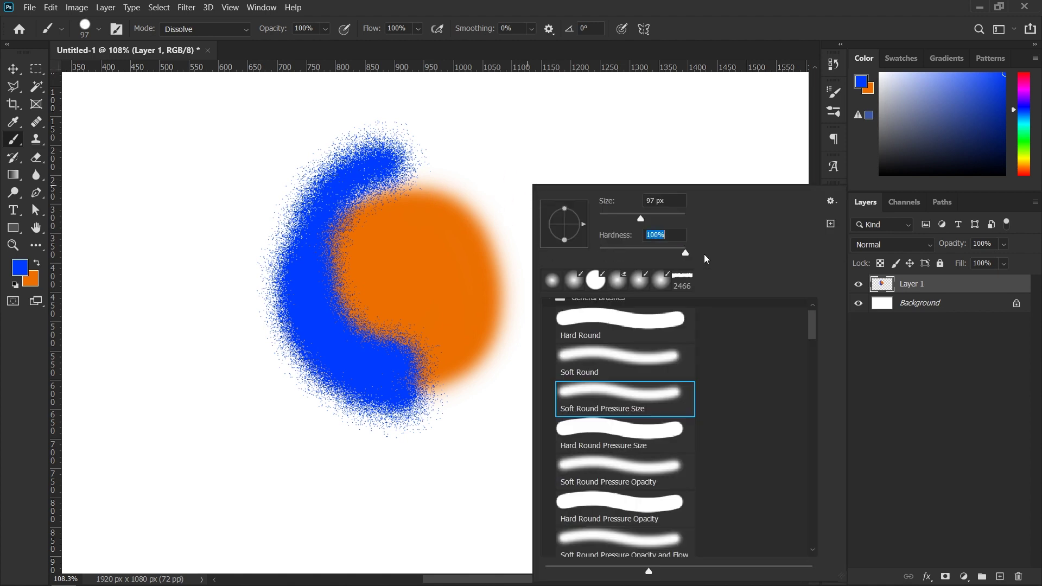
key(Return)
drag(477, 190, 502, 323)
scroll(585, 241, up, 5)
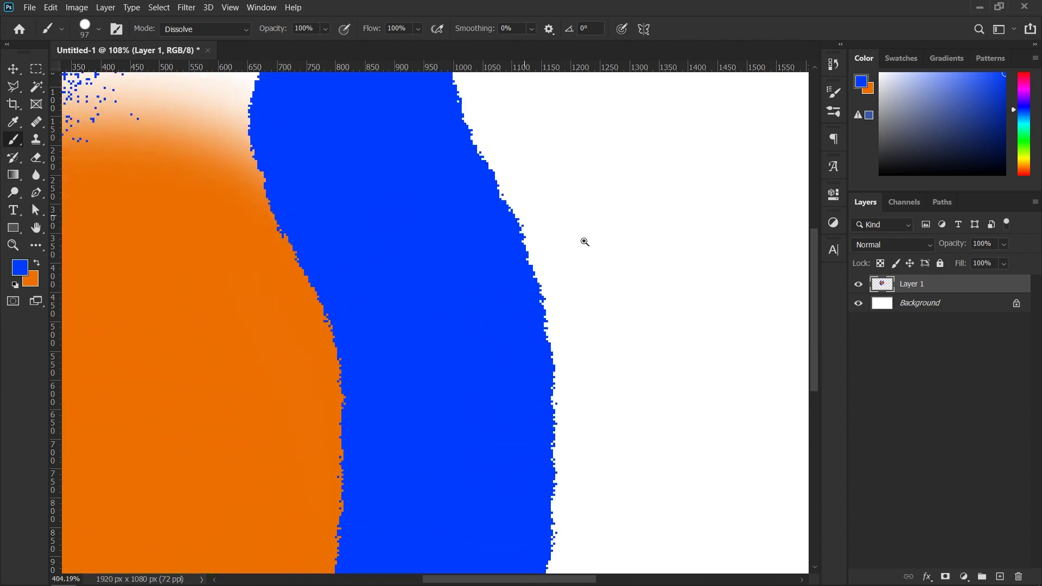
scroll(547, 274, down, 5)
scroll(571, 283, up, 6)
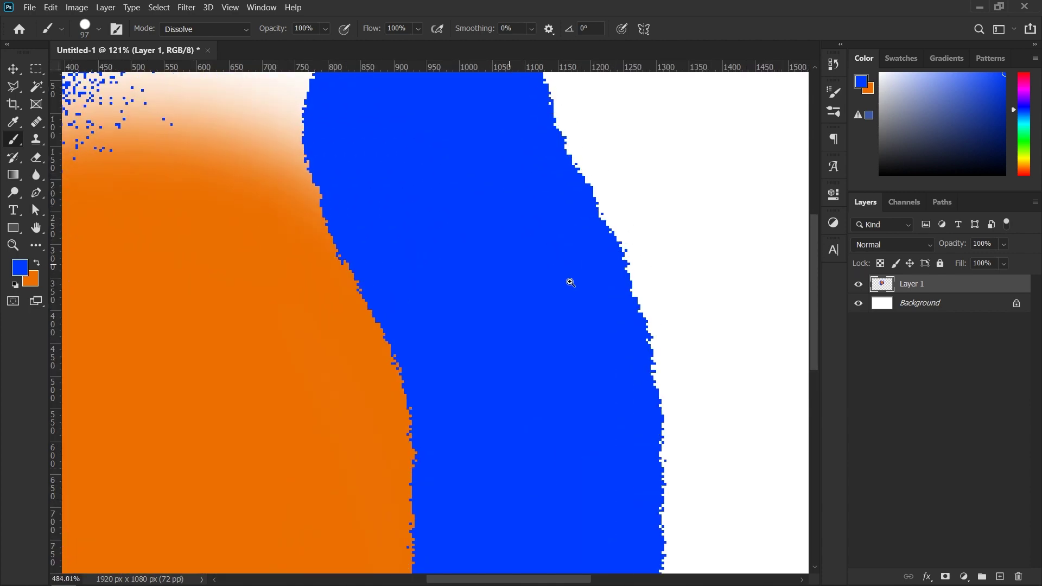
scroll(571, 282, down, 6)
scroll(510, 278, down, 1)
- Undo both blue strokes, then test a Multiply-mode blue stroke over the blob and undo it
key(ctrl+z)
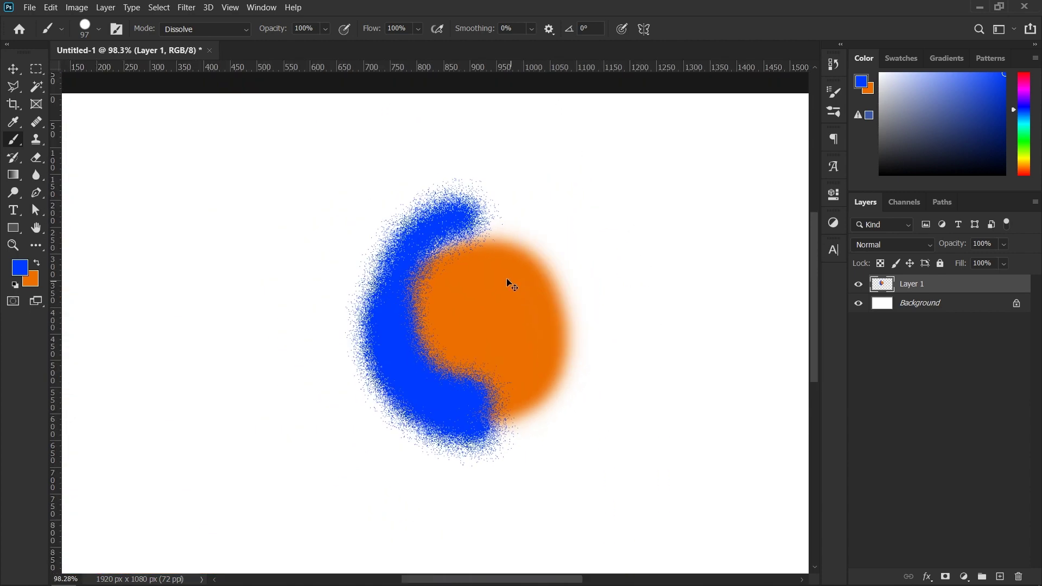
key(ctrl+z)
scroll(493, 291, up, 3)
drag(551, 319, 501, 283)
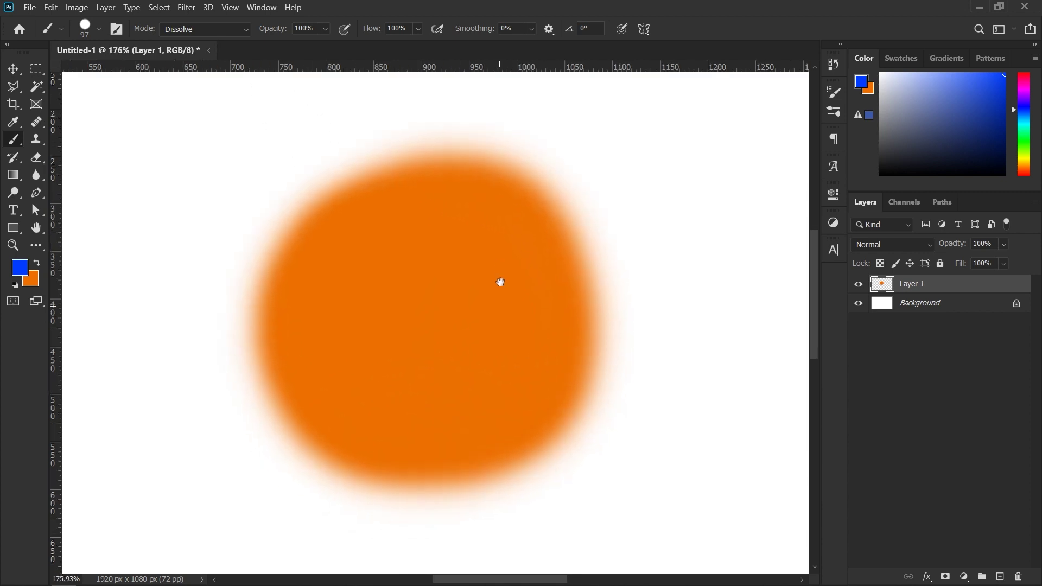
click(215, 30)
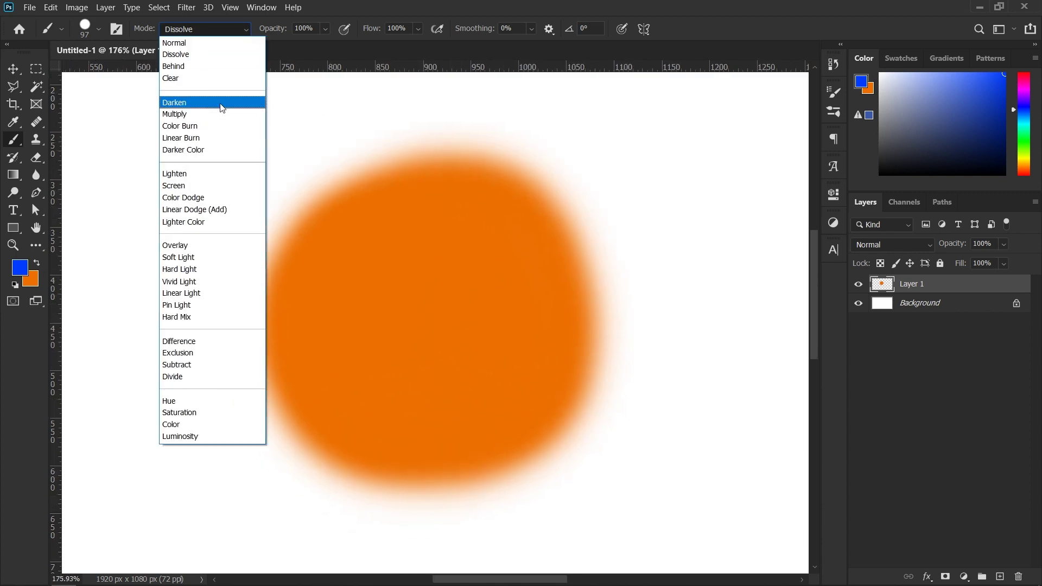
click(204, 114)
drag(383, 174, 268, 367)
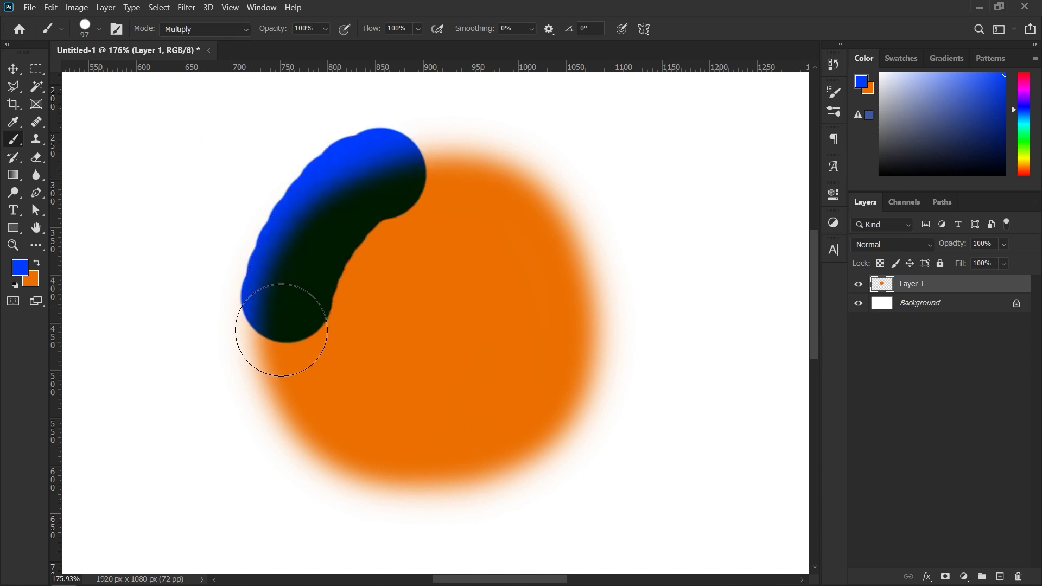
key(ctrl+z)
- Test a Screen-mode stroke across the blob's top and undo it
click(203, 29)
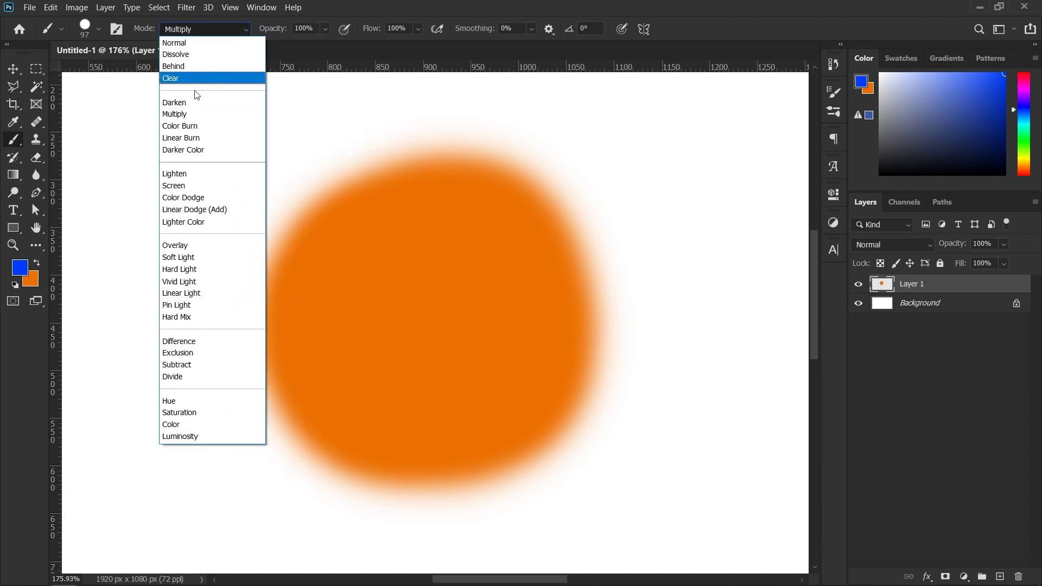
click(179, 185)
mouse_move(296, 185)
mouse_down()
mouse_move(310, 236)
mouse_move(261, 298)
mouse_move(465, 344)
mouse_up()
key(ctrl+z)
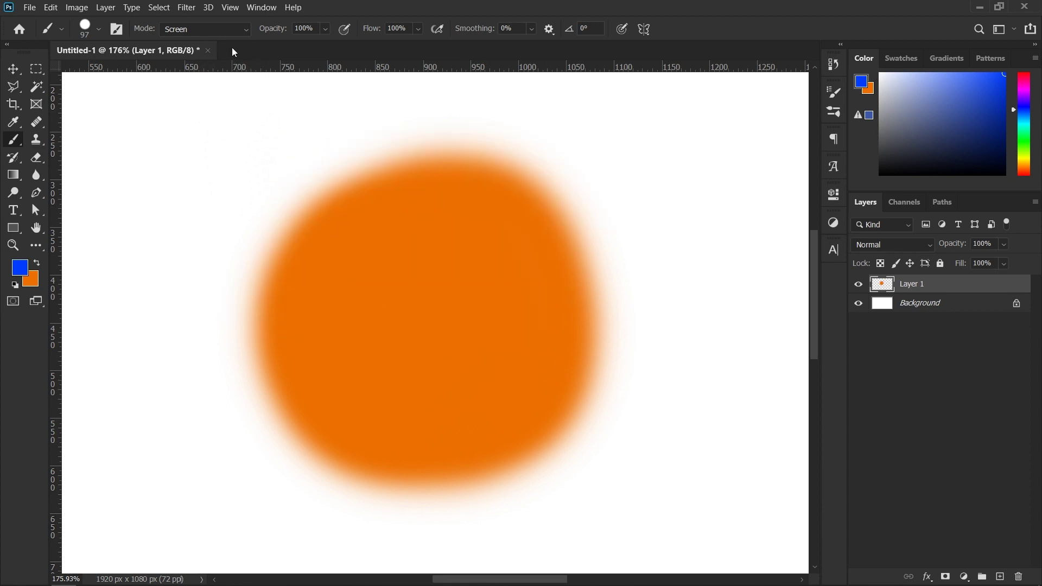
- Switch the brush to Color mode, recolour the blob blue, then undo those strokes
click(206, 29)
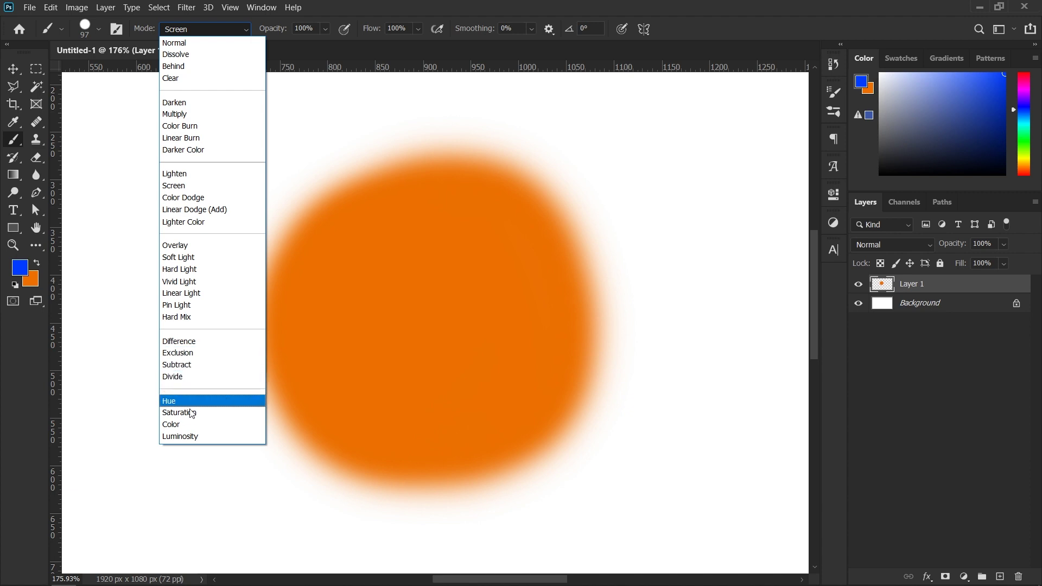
click(171, 425)
click(530, 174)
mouse_move(231, 289)
mouse_down()
mouse_move(537, 171)
mouse_move(624, 239)
mouse_move(558, 293)
mouse_move(440, 308)
mouse_move(308, 389)
mouse_move(402, 418)
mouse_up()
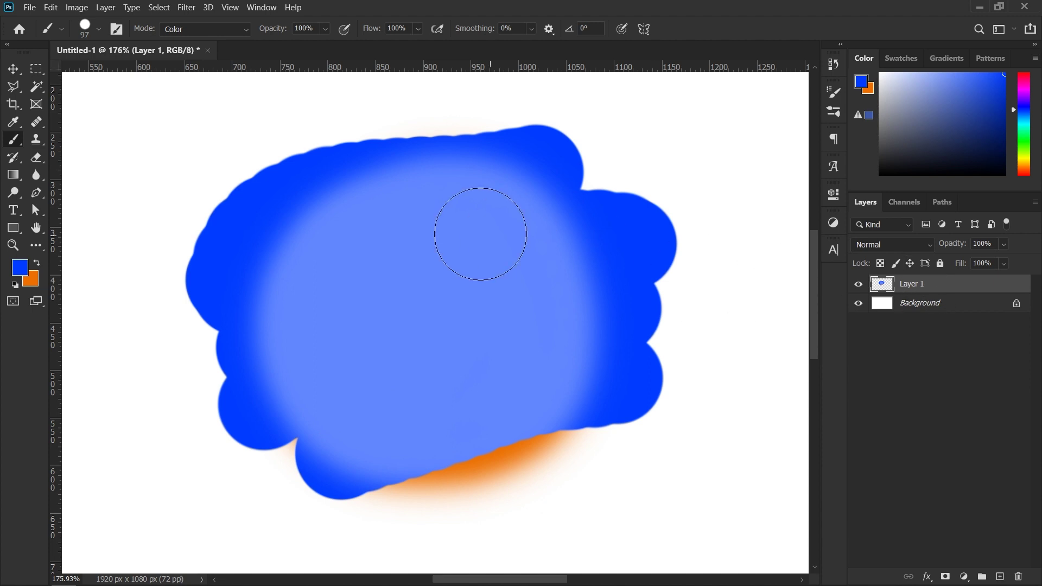
key(ctrl+z)
scroll(358, 223, down, 3)
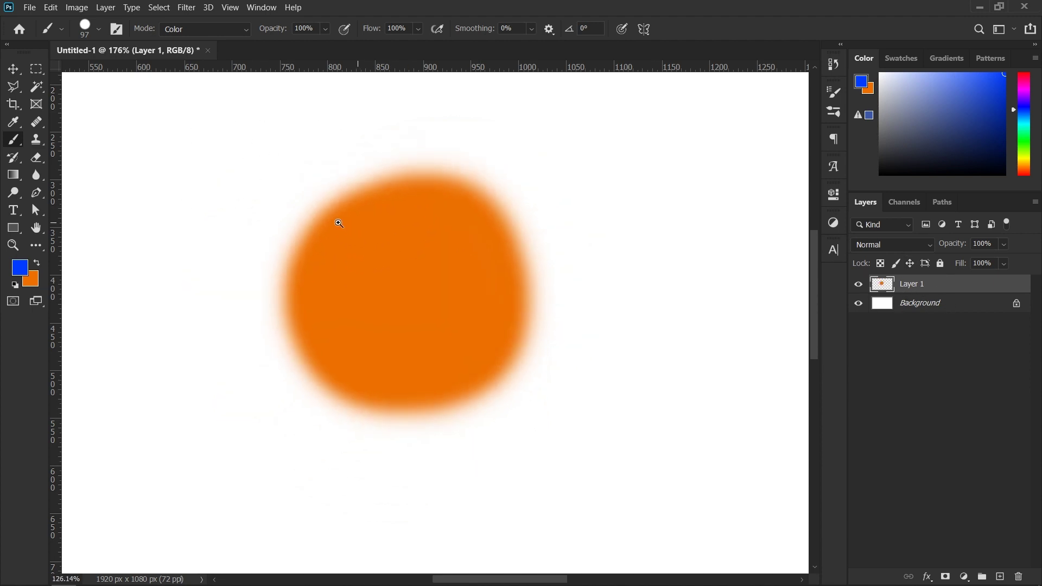
- Test a Behind-mode blue stroke behind the orange blob, undo it, and head back to Normal mode
click(165, 29)
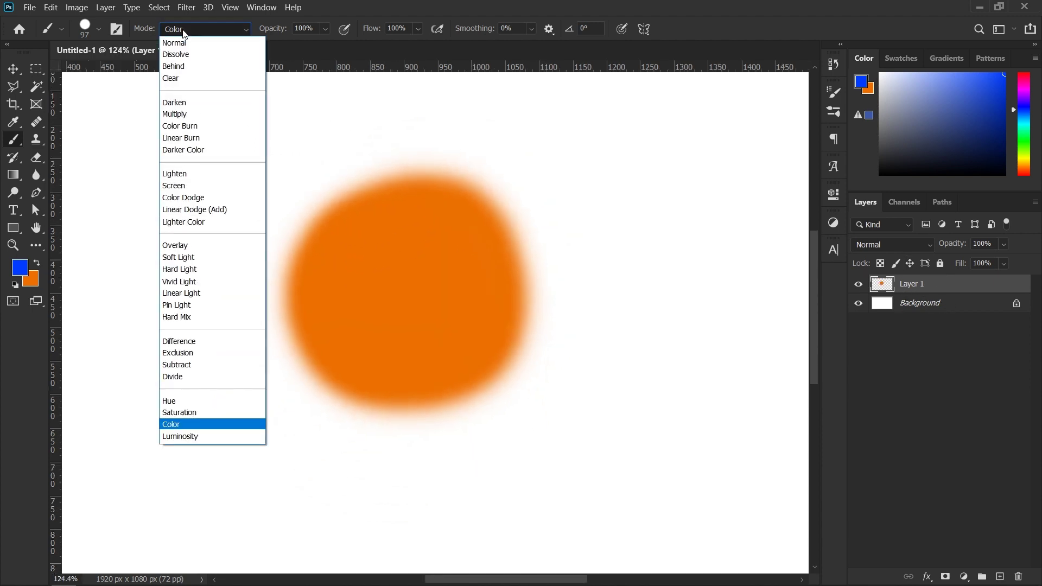
click(190, 66)
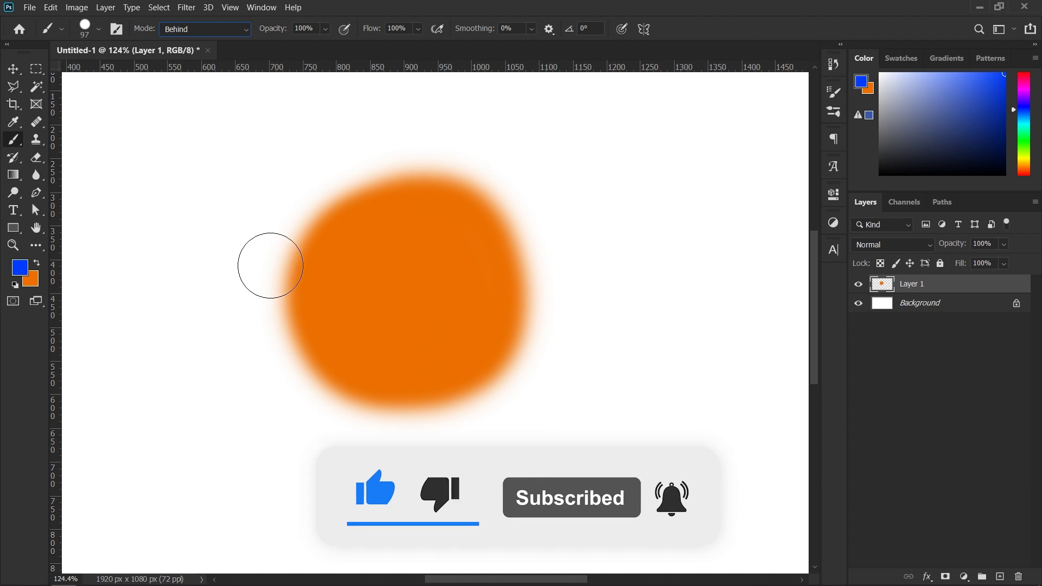
mouse_move(266, 261)
mouse_down()
mouse_move(485, 180)
mouse_move(249, 298)
mouse_move(349, 279)
mouse_move(516, 298)
mouse_move(406, 308)
mouse_move(372, 368)
mouse_move(310, 409)
mouse_move(523, 391)
mouse_move(429, 418)
mouse_up()
key(ctrl+z)
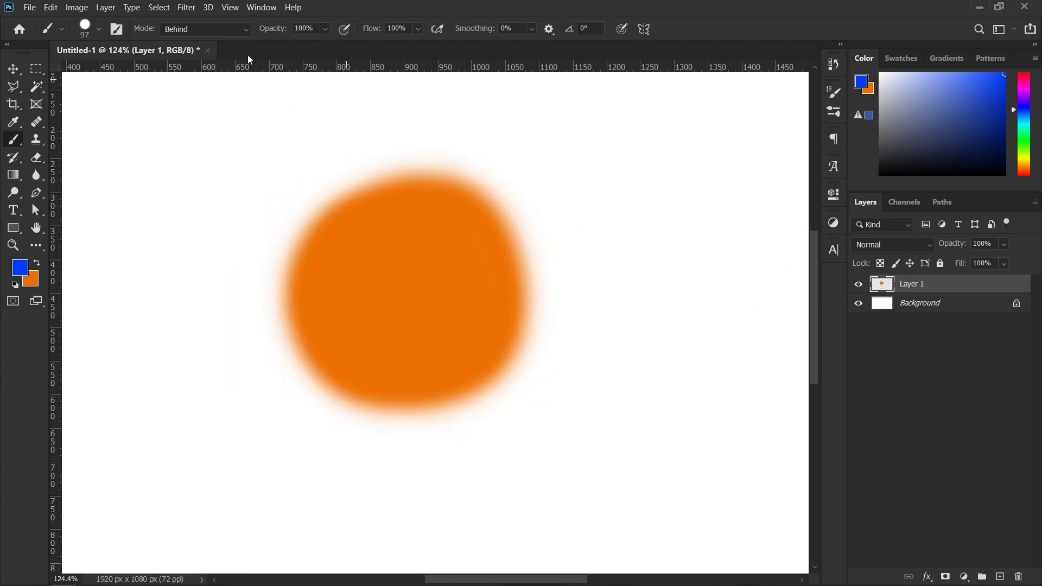
click(179, 29)
click(1000, 577)
drag(927, 286, 919, 305)
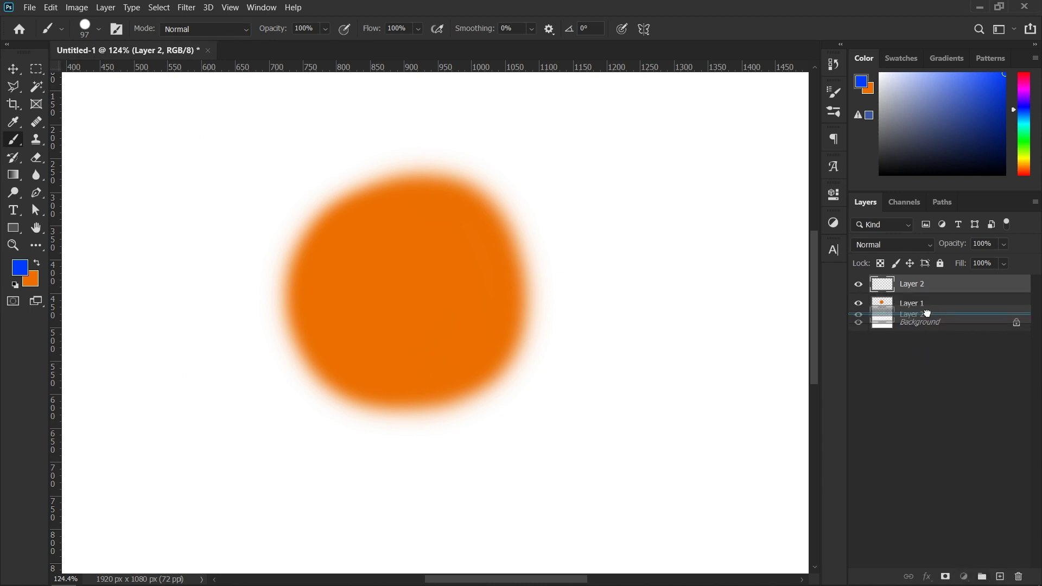
mouse_move(449, 166)
mouse_down()
mouse_move(276, 263)
mouse_move(261, 308)
mouse_move(326, 303)
mouse_move(325, 374)
mouse_move(306, 401)
mouse_move(493, 373)
mouse_move(458, 373)
mouse_move(352, 435)
mouse_up()
key(v)
mouse_move(564, 242)
mouse_down()
mouse_move(582, 257)
mouse_move(570, 233)
mouse_up()
key(ctrl+z)
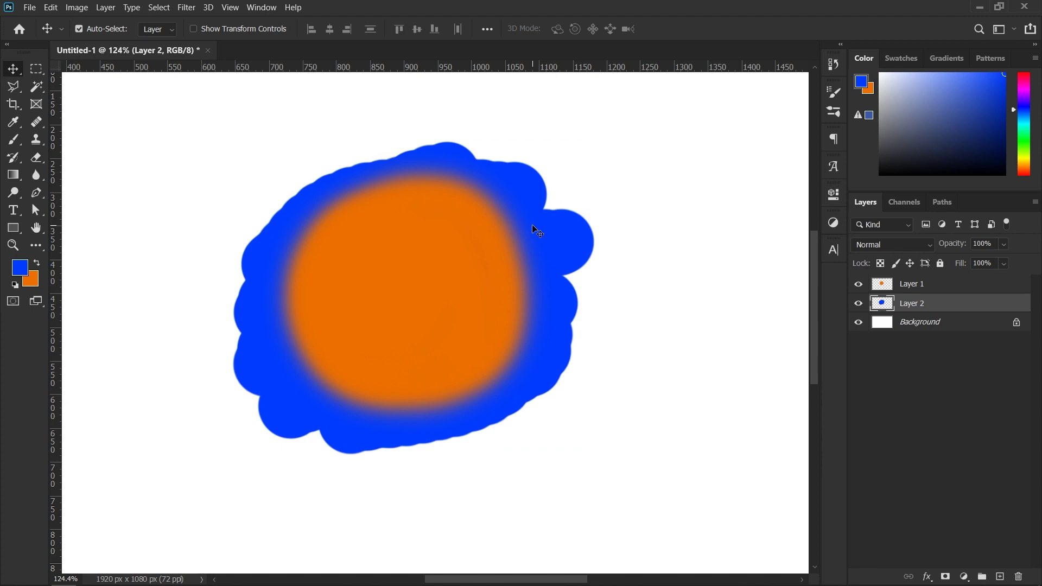
key(ctrl+t)
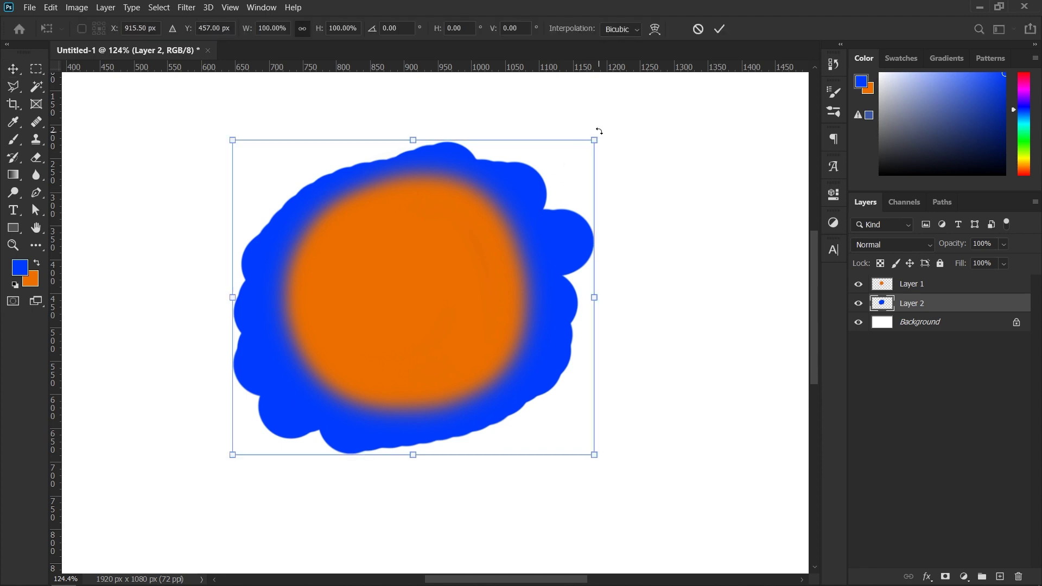
drag(596, 139, 535, 179)
drag(483, 266, 503, 239)
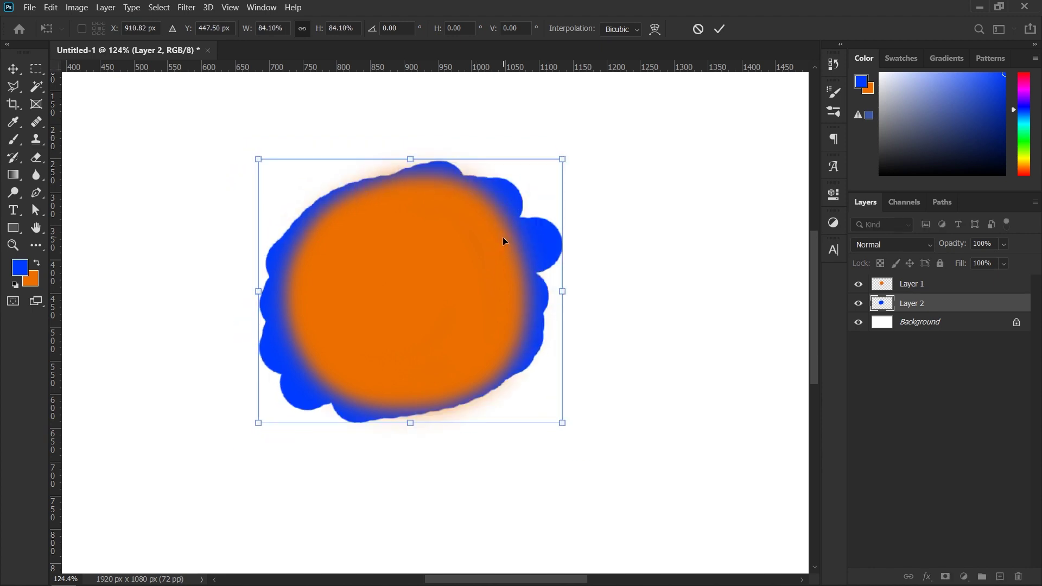
key(Return)
key(ctrl+z)
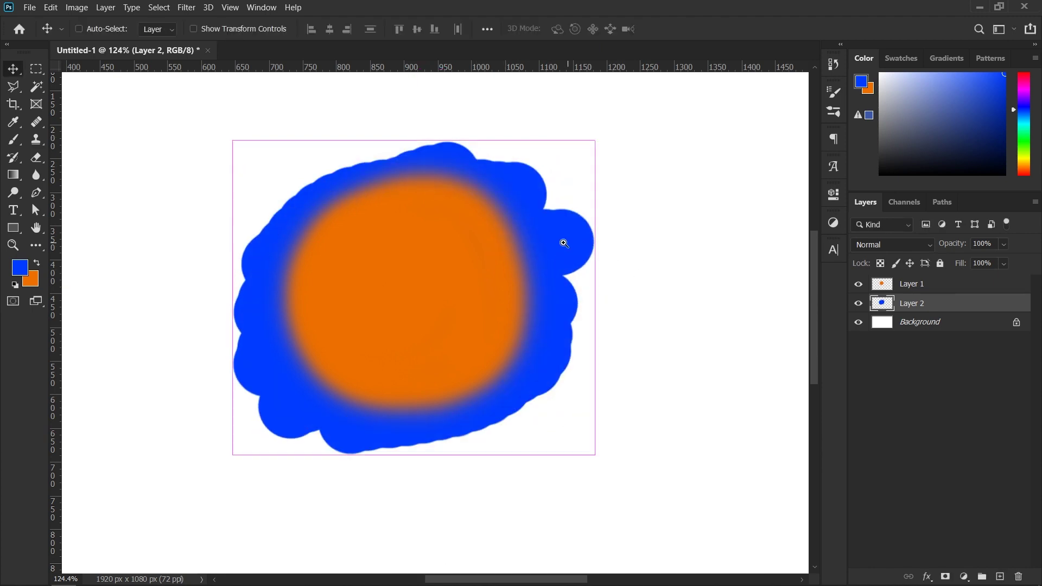
alt+scroll(565, 242, down, 2)
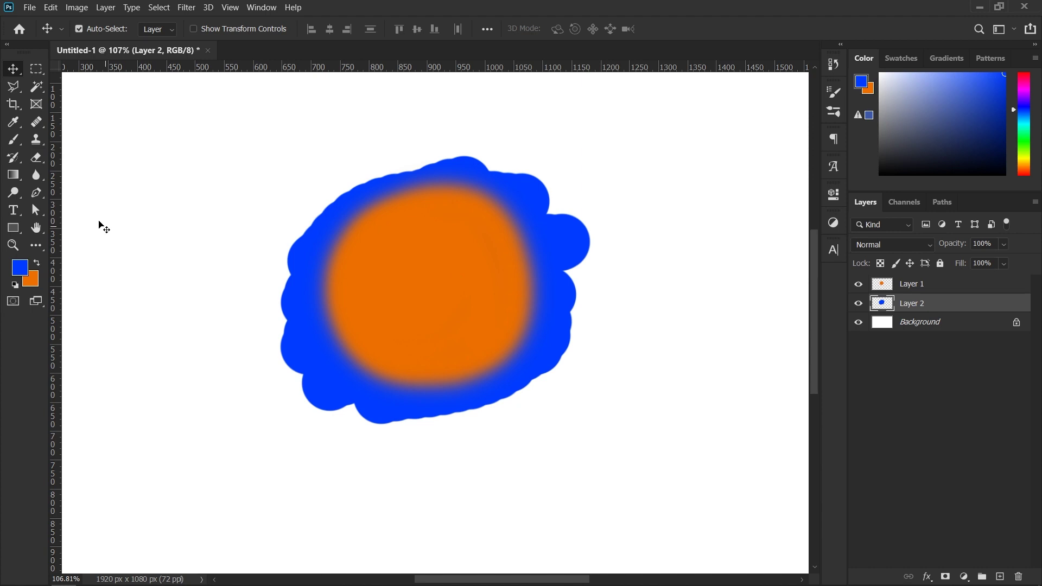
click(13, 140)
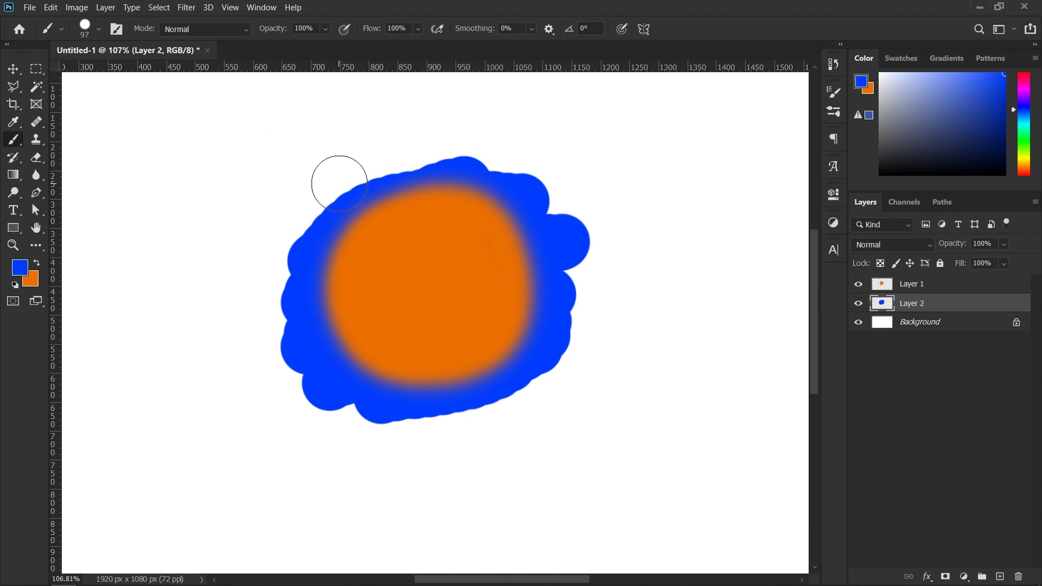
scroll(339, 176, down, 1)
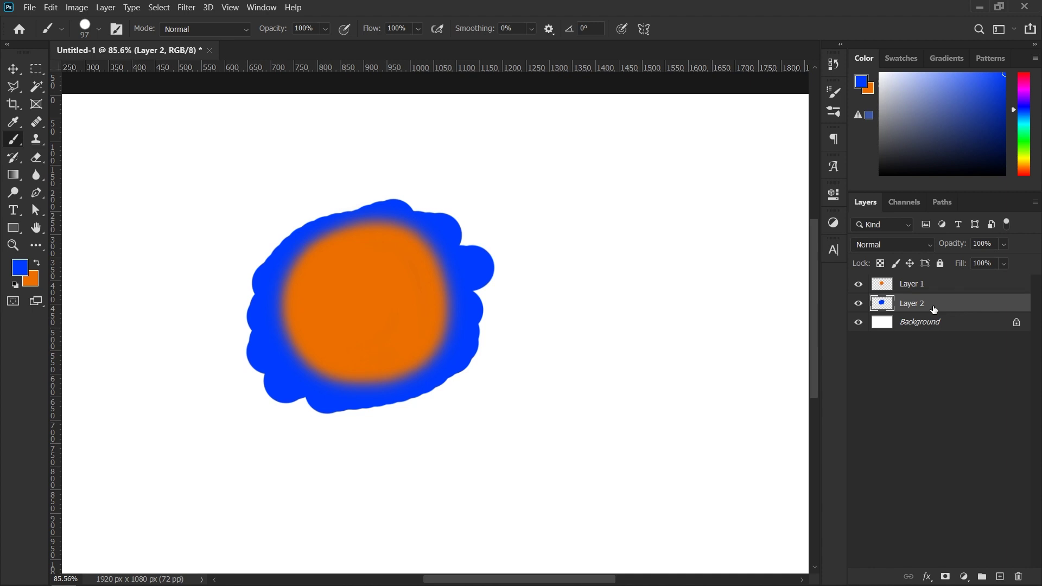
key(Delete)
click(929, 286)
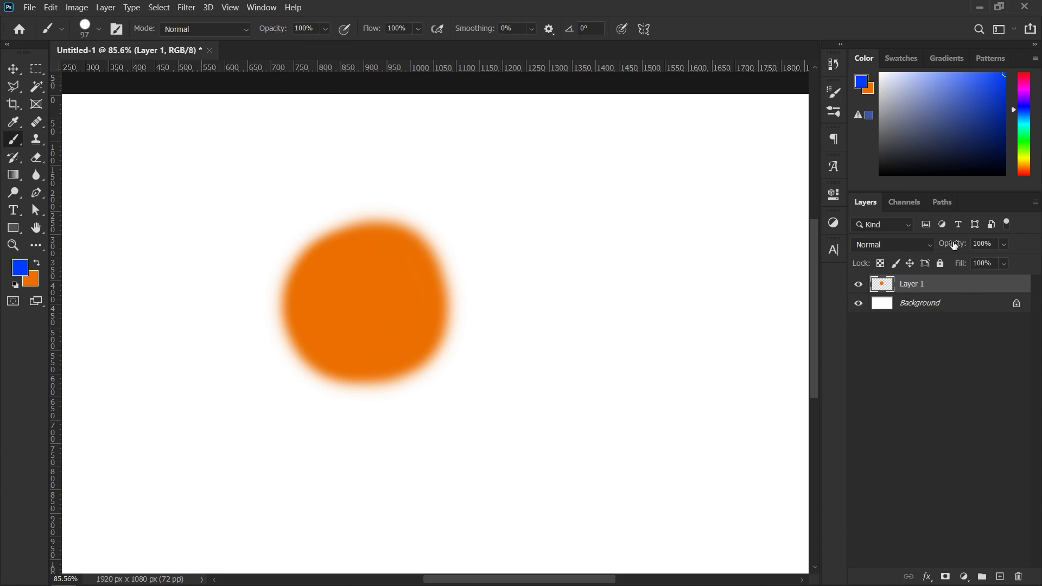
- Paint blue strokes across the blob at 61% opacity, then an opaque stroke at 100%
drag(276, 31, 269, 32)
mouse_move(453, 196)
mouse_down()
mouse_move(260, 249)
mouse_move(401, 239)
mouse_move(450, 217)
mouse_move(275, 302)
mouse_move(304, 332)
mouse_move(374, 323)
mouse_up()
right_click(591, 180)
drag(488, 285, 281, 361)
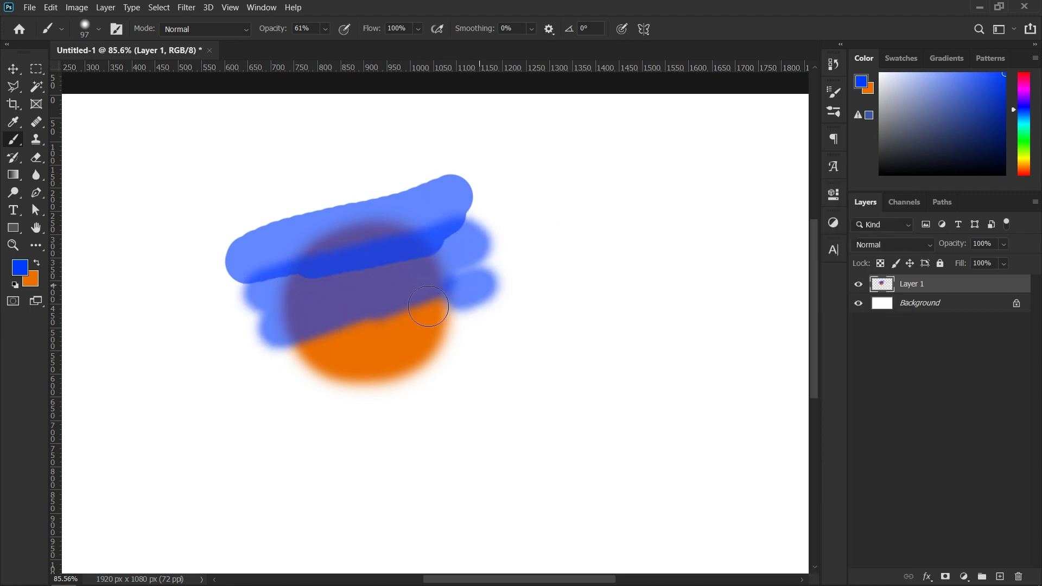
drag(477, 309, 300, 380)
drag(481, 330, 333, 398)
drag(478, 351, 321, 414)
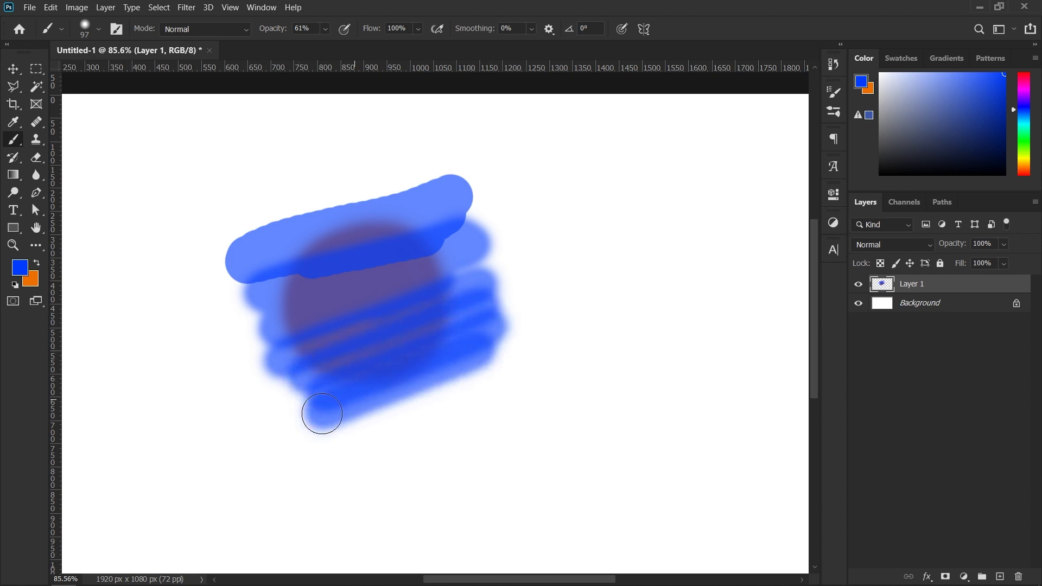
drag(484, 353, 337, 418)
drag(452, 286, 252, 353)
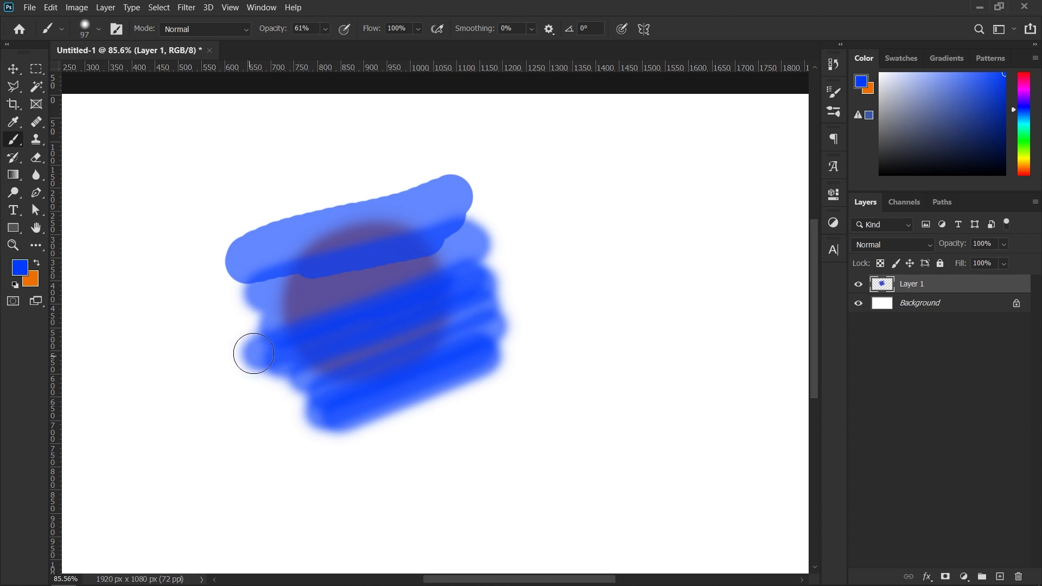
drag(697, 244, 551, 278)
drag(698, 242, 551, 276)
drag(276, 32, 304, 30)
drag(646, 169, 525, 198)
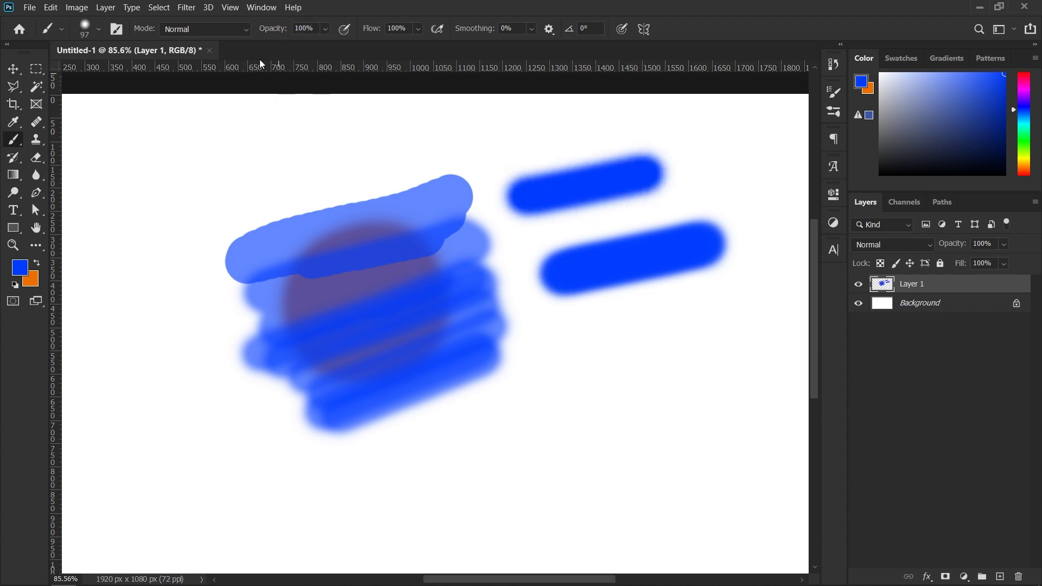
- Paint semi-transparent blue strokes at 55% opacity, then restore opacity to 100%
drag(277, 30, 247, 29)
drag(563, 371, 681, 340)
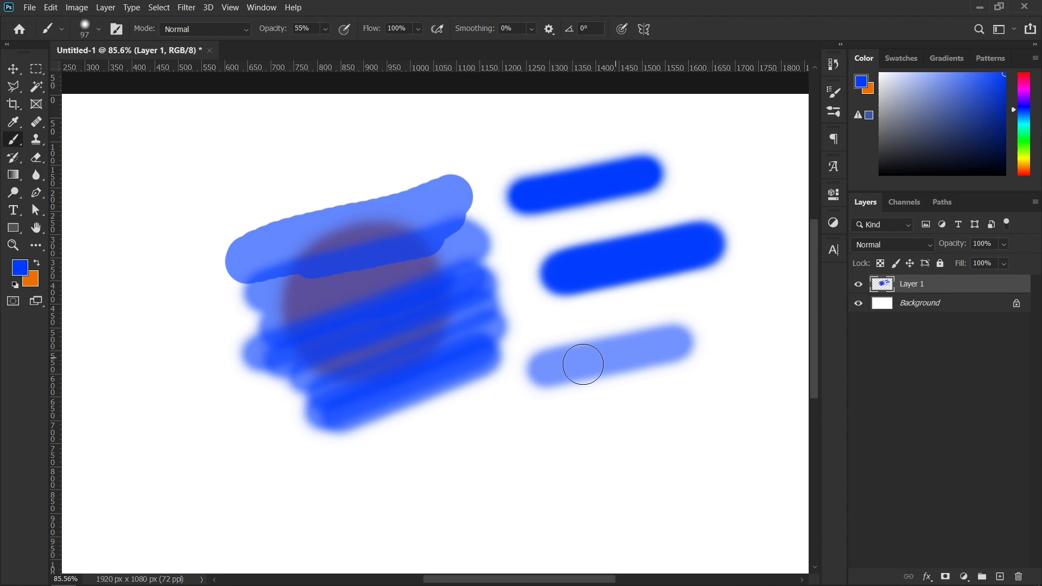
drag(517, 361, 686, 335)
drag(516, 383, 712, 342)
mouse_move(546, 391)
mouse_down()
mouse_move(658, 353)
mouse_move(502, 388)
mouse_up()
drag(678, 336, 545, 375)
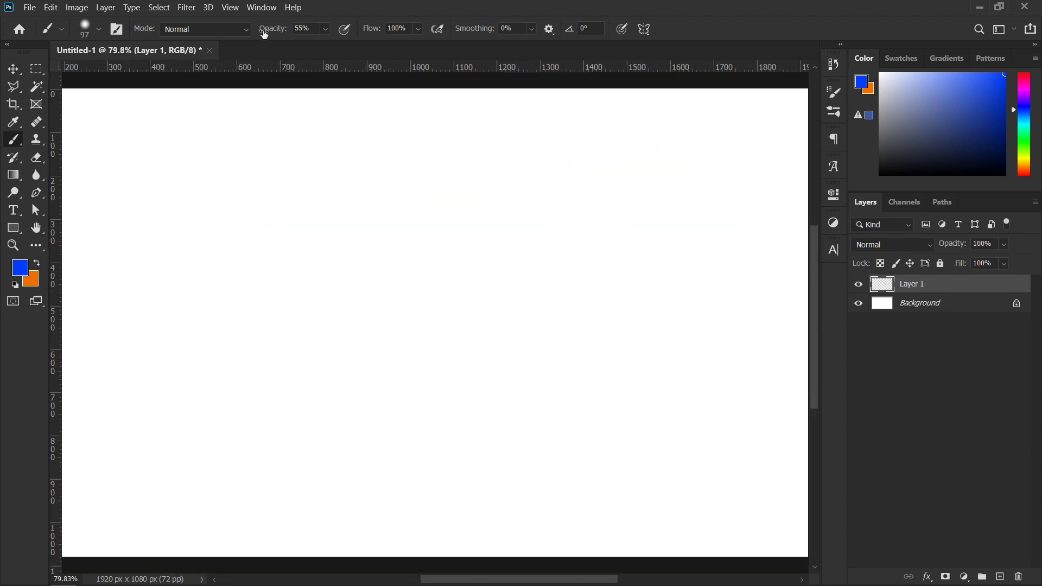
drag(264, 35, 318, 31)
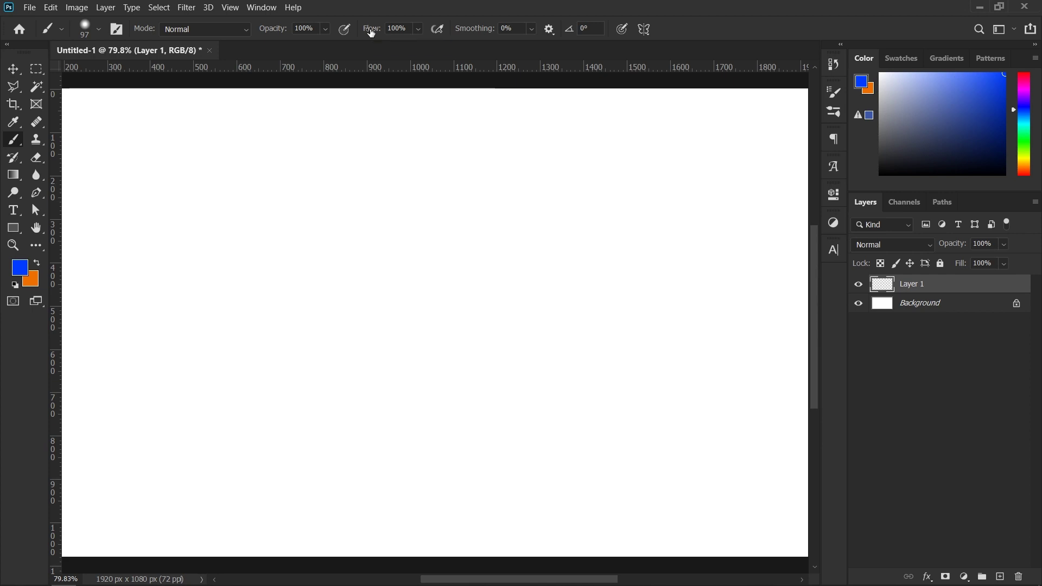
- Paint blue test strokes at progressively lower brush flow, undoing each one
drag(372, 34, 357, 34)
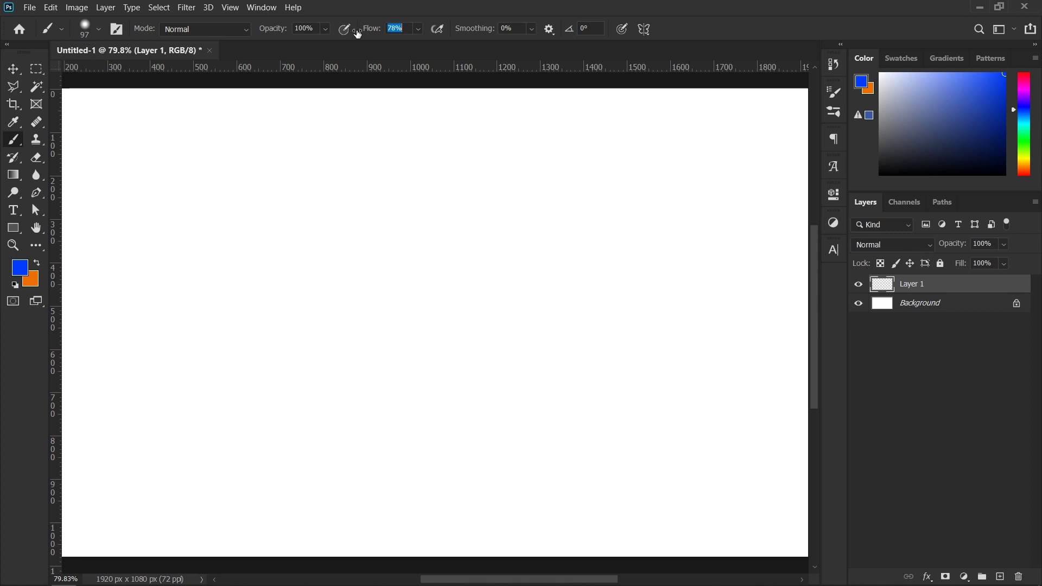
drag(233, 288, 488, 188)
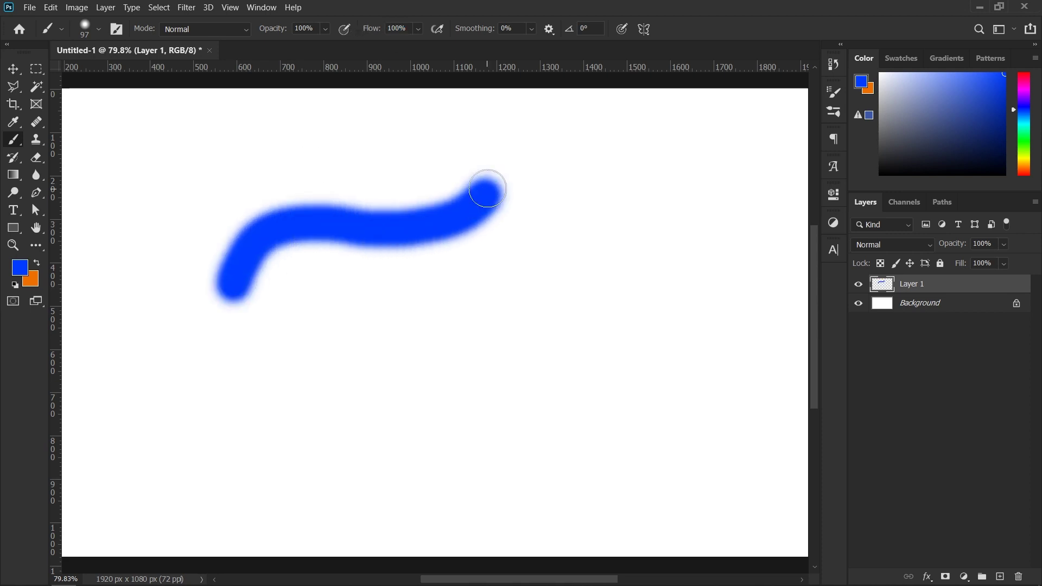
key(ctrl+z)
drag(373, 33, 317, 42)
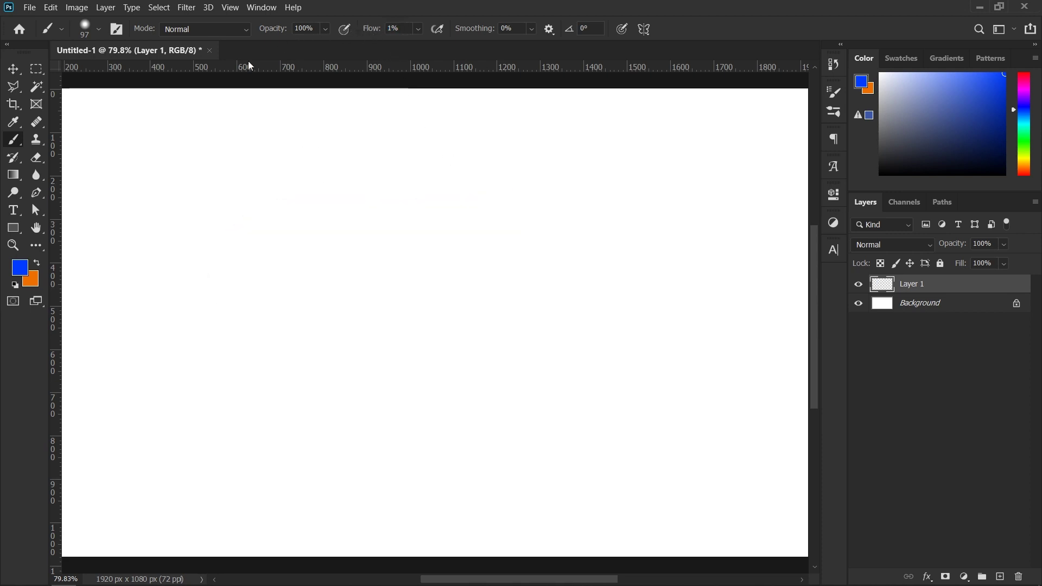
mouse_move(171, 243)
mouse_down()
mouse_move(465, 145)
mouse_move(205, 212)
mouse_move(449, 177)
mouse_move(298, 217)
mouse_move(353, 225)
mouse_move(415, 193)
mouse_move(435, 160)
mouse_move(435, 204)
mouse_move(402, 202)
mouse_up()
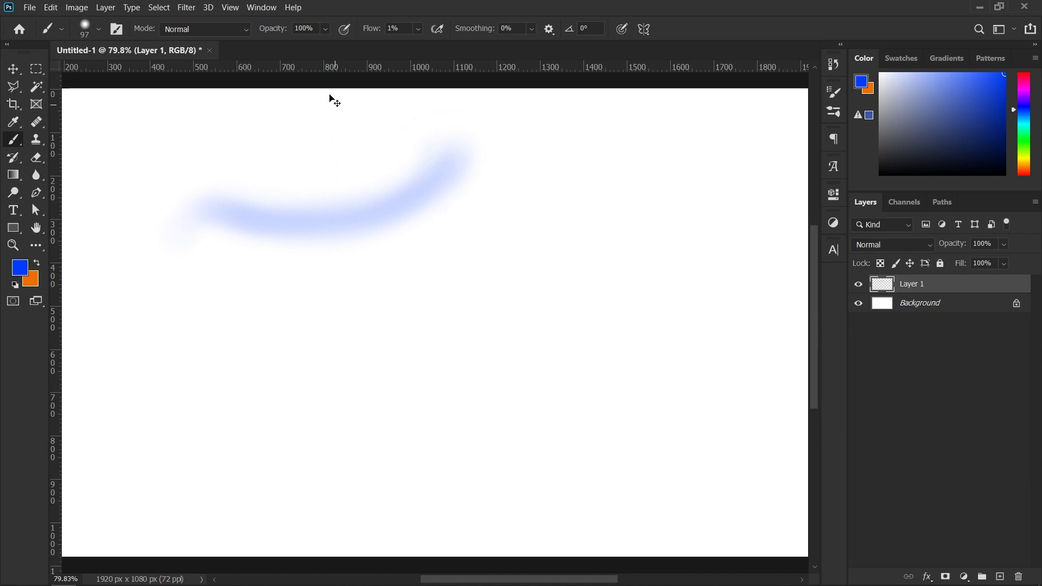
key(ctrl+z)
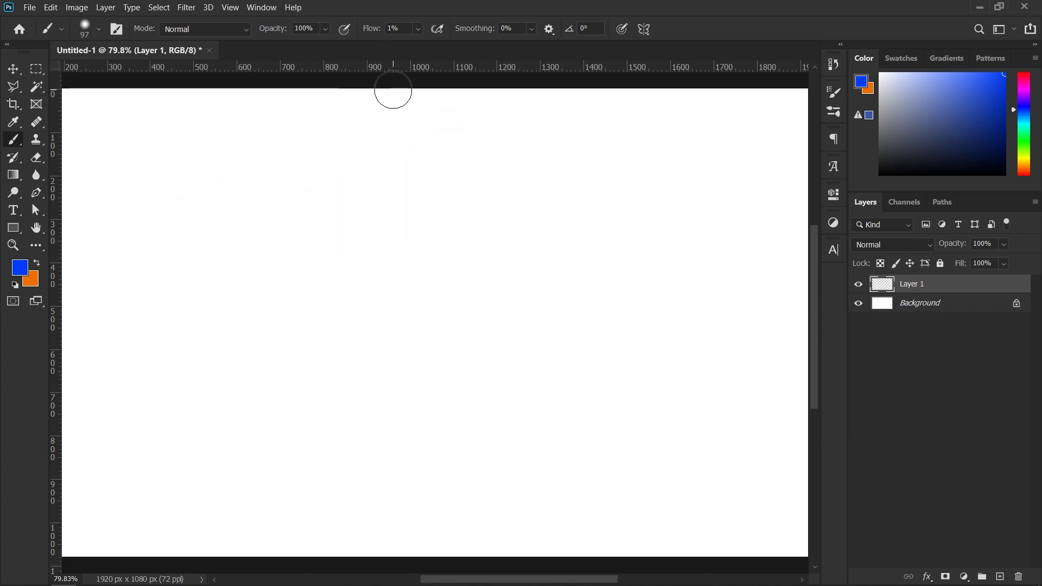
- Compare blue strokes at 23% opacity with full flow, undo them, then paint at low flow
drag(364, 32, 429, 31)
drag(259, 31, 283, 31)
mouse_move(212, 300)
mouse_down()
mouse_move(299, 247)
mouse_move(470, 180)
mouse_move(218, 304)
mouse_move(250, 268)
mouse_move(484, 174)
mouse_move(295, 255)
mouse_move(326, 277)
mouse_move(488, 193)
mouse_move(252, 335)
mouse_move(451, 282)
mouse_move(325, 323)
mouse_move(402, 336)
mouse_move(311, 358)
mouse_move(480, 312)
mouse_move(398, 395)
mouse_move(463, 296)
mouse_move(498, 275)
mouse_up()
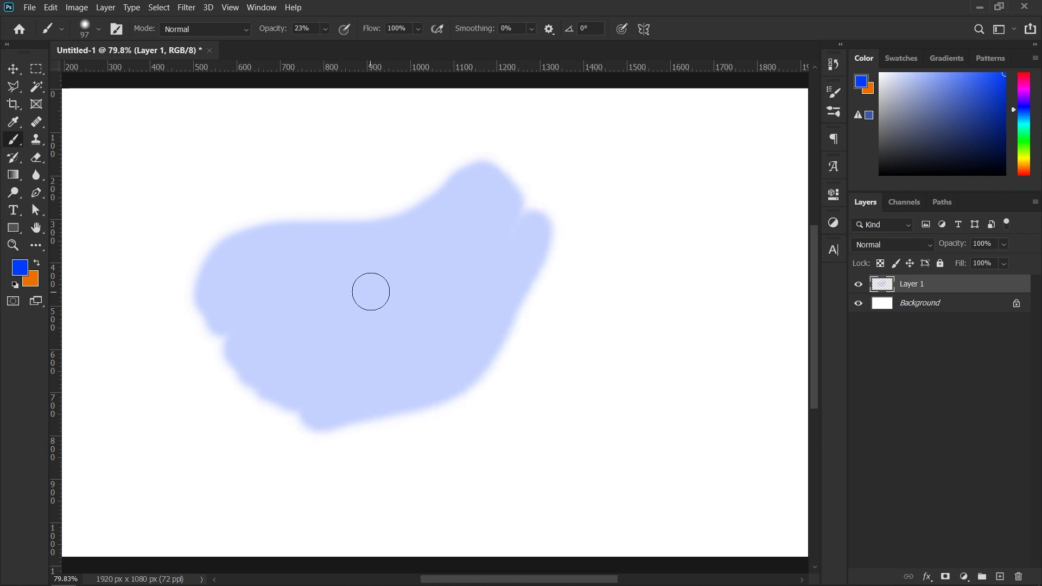
mouse_move(223, 298)
mouse_down()
mouse_move(353, 260)
mouse_move(330, 305)
mouse_move(451, 233)
mouse_move(423, 302)
mouse_up()
key(ctrl+z)
key(ctrl+z)
drag(371, 32, 297, 38)
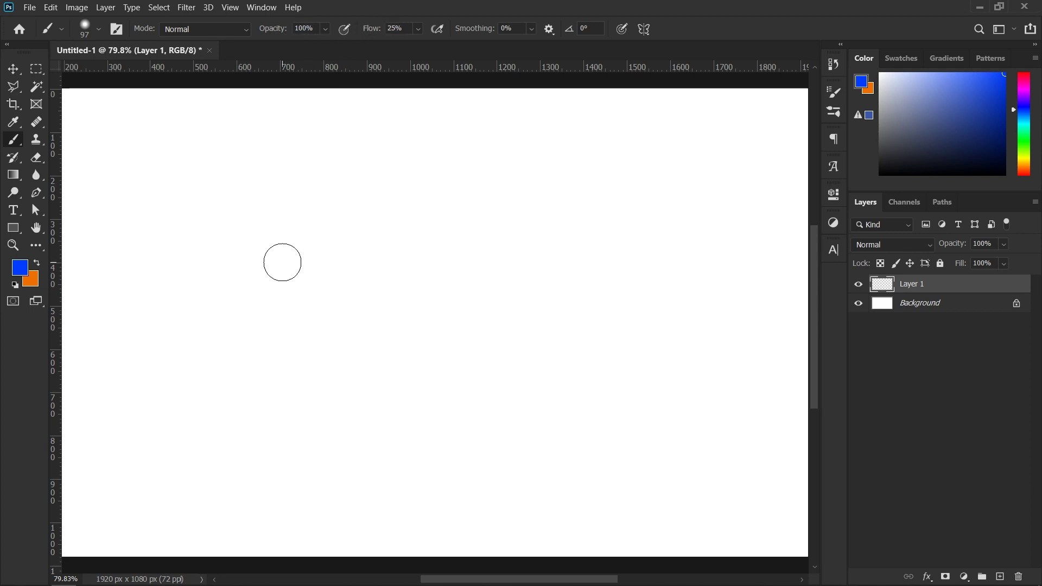
mouse_move(239, 272)
mouse_down()
mouse_move(249, 256)
mouse_move(449, 210)
mouse_move(514, 166)
mouse_move(233, 261)
mouse_move(512, 270)
mouse_move(432, 334)
mouse_move(349, 337)
mouse_move(510, 366)
mouse_move(477, 384)
mouse_move(345, 391)
mouse_move(354, 422)
mouse_move(484, 421)
mouse_move(414, 458)
mouse_move(274, 418)
mouse_move(345, 489)
mouse_move(456, 345)
mouse_up()
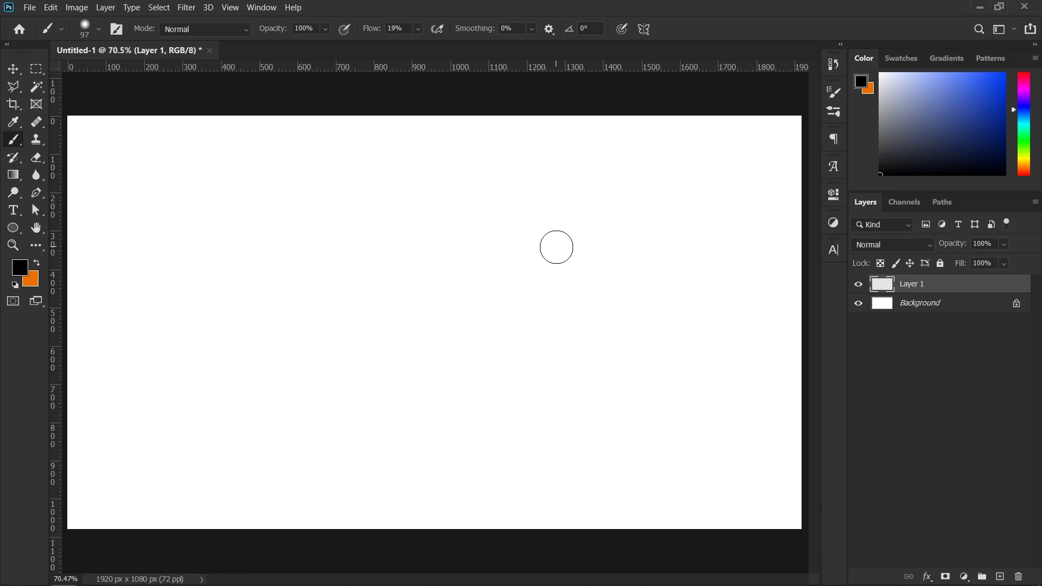
- Paint a wide soft black test stroke at upper right, then undo it
mouse_move(593, 184)
mouse_down()
mouse_move(532, 196)
mouse_move(617, 198)
mouse_move(518, 215)
mouse_move(621, 242)
mouse_move(564, 342)
mouse_up()
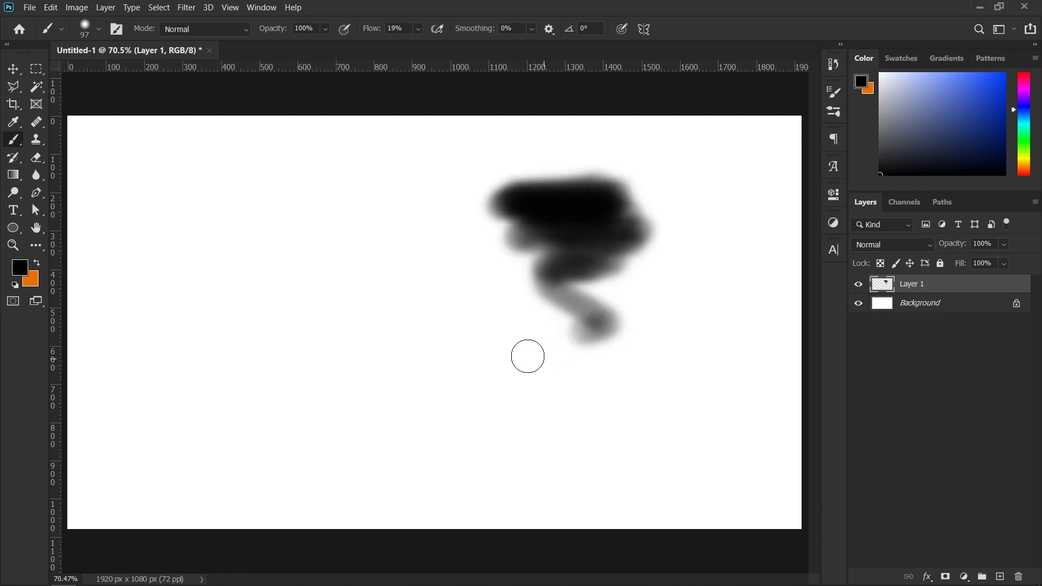
key(ctrl+z)
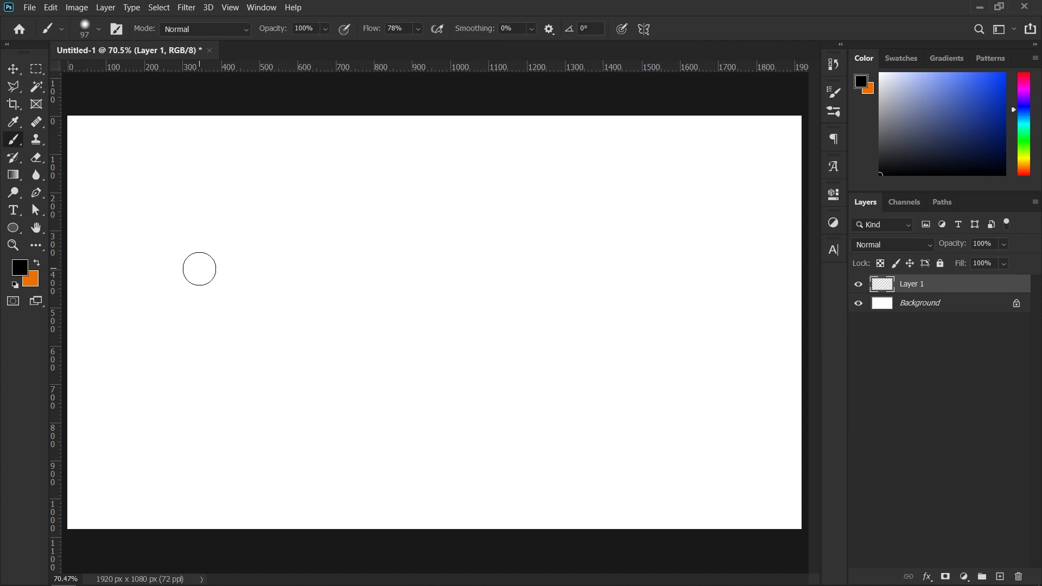
- Make the brush a 75 px, 100%-hardness tip at 100% flow, undoing a black test stroke
right_click(422, 277)
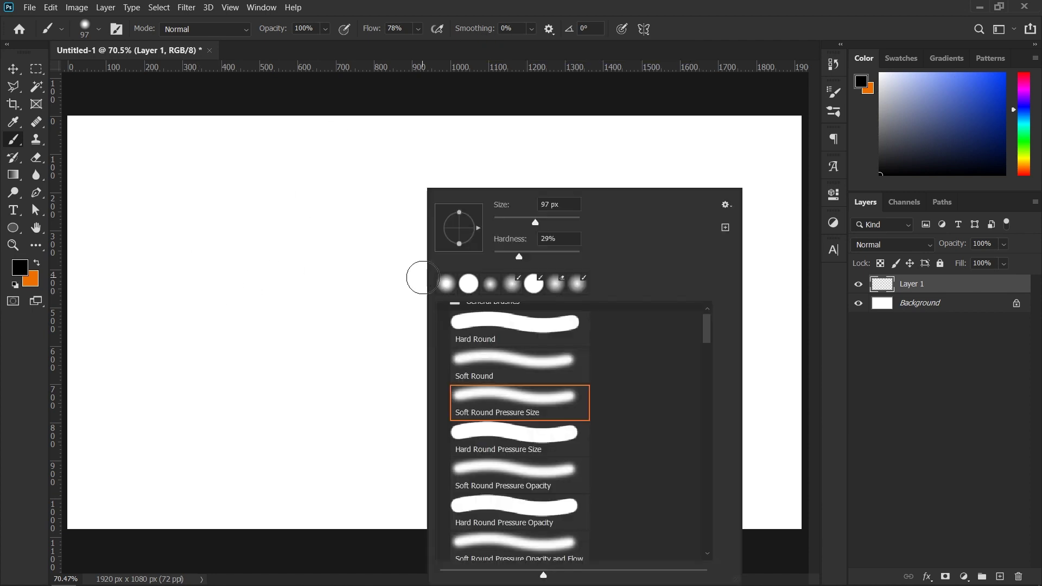
drag(521, 258, 459, 261)
drag(535, 222, 525, 225)
click(535, 13)
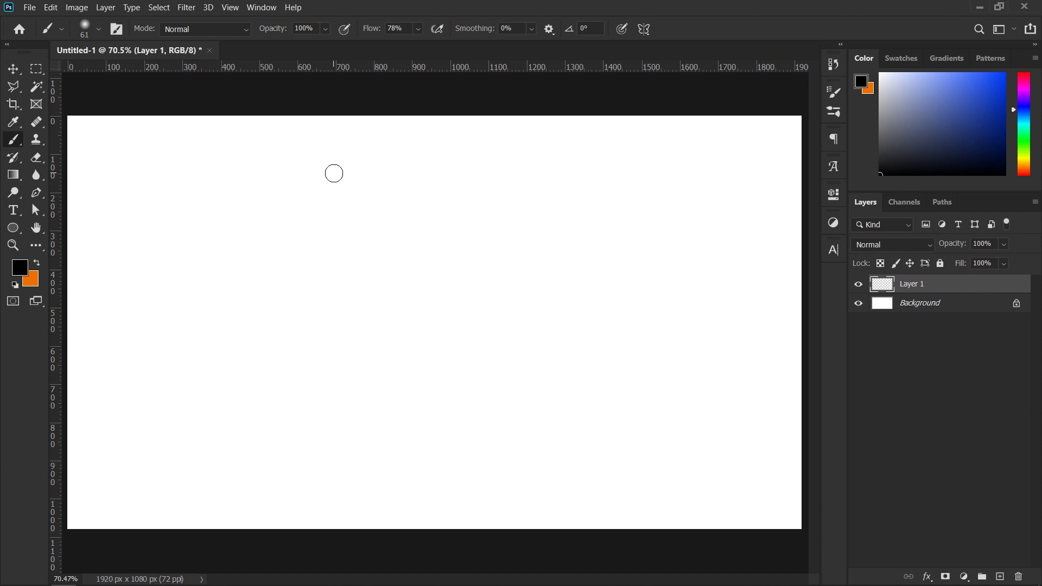
mouse_move(341, 187)
mouse_down()
mouse_move(314, 177)
mouse_move(363, 256)
mouse_move(436, 277)
mouse_move(605, 260)
mouse_up()
key(ctrl+z)
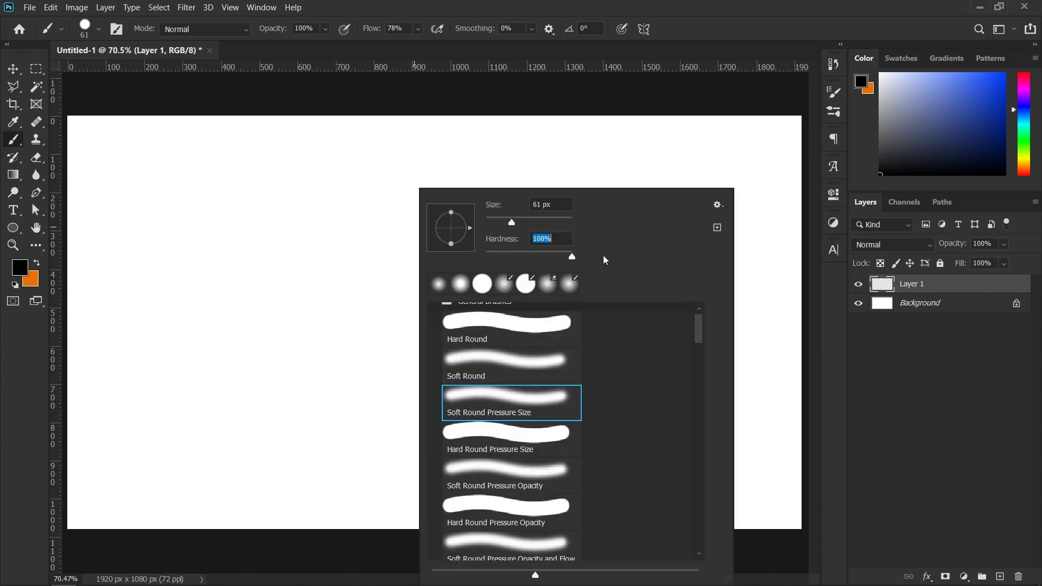
drag(515, 221, 511, 223)
key(Return)
key(shift+0)
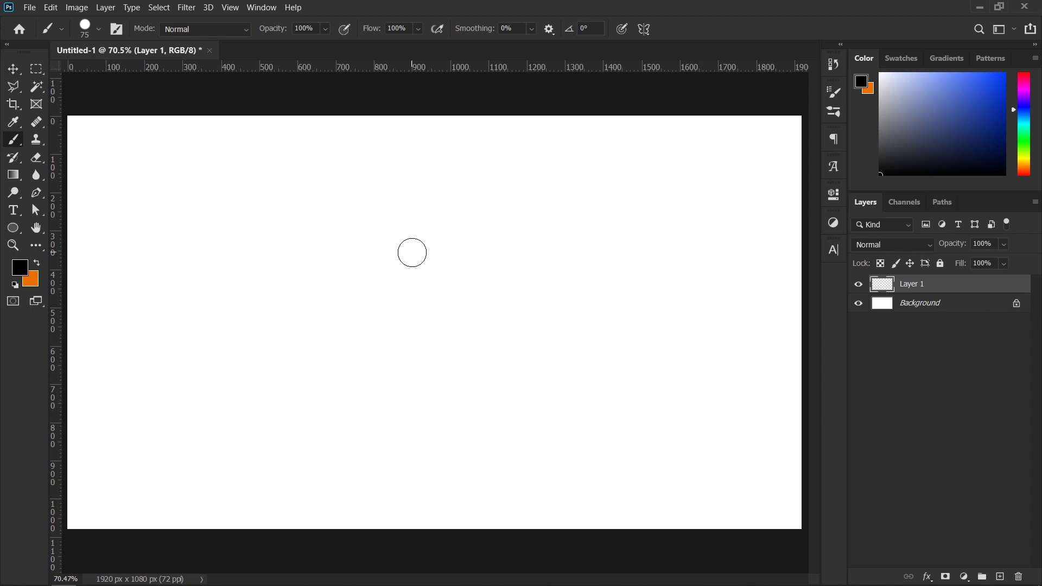
- Paint a thick hard-edged black S left of centre and zoom in to inspect its edge
drag(386, 185, 348, 356)
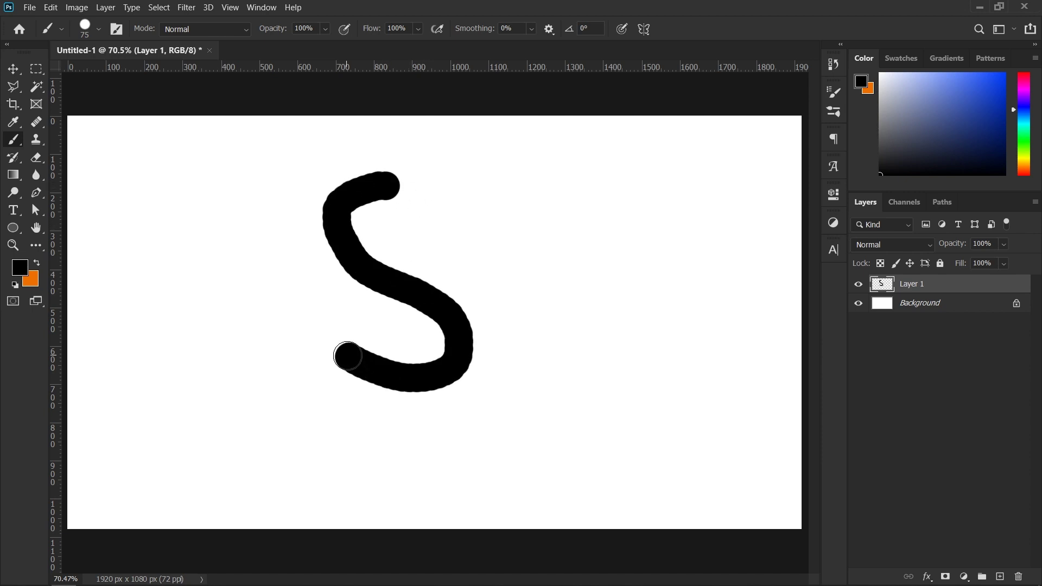
scroll(402, 279, up, 5)
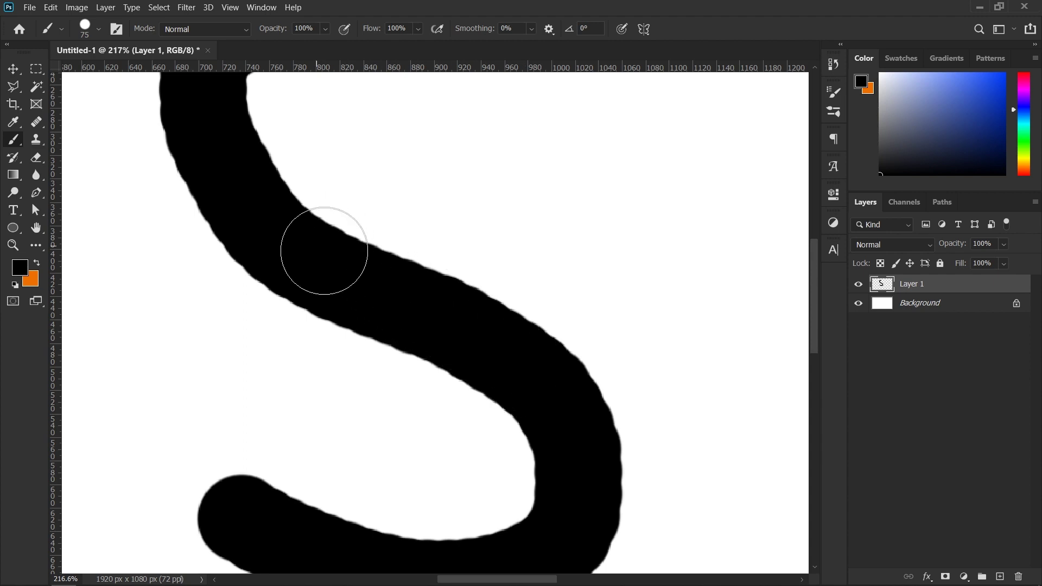
drag(430, 233, 394, 234)
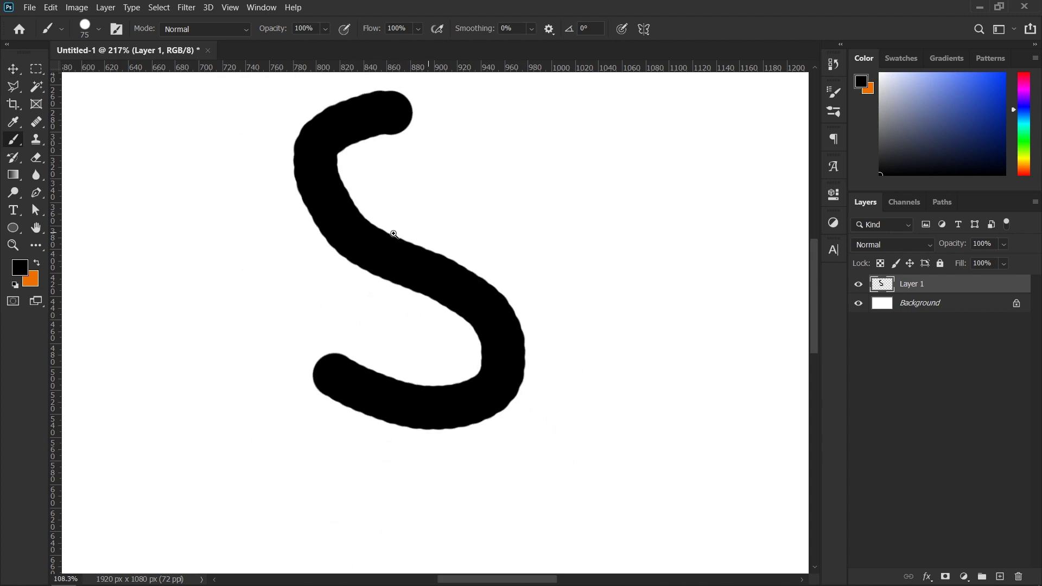
drag(505, 262, 482, 268)
- Set brush spacing to 1% in the Brush Settings panel
click(262, 7)
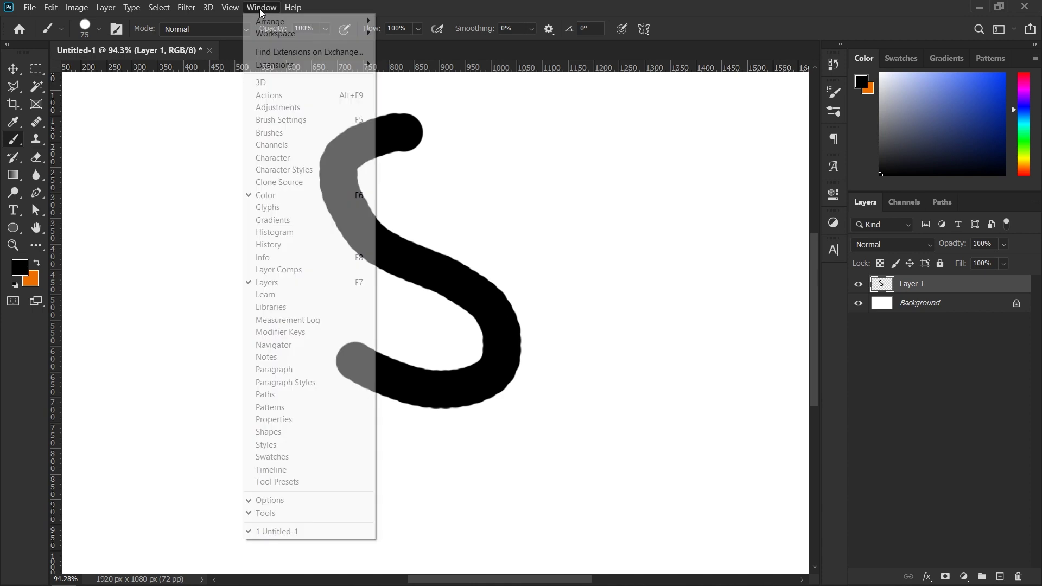
click(262, 7)
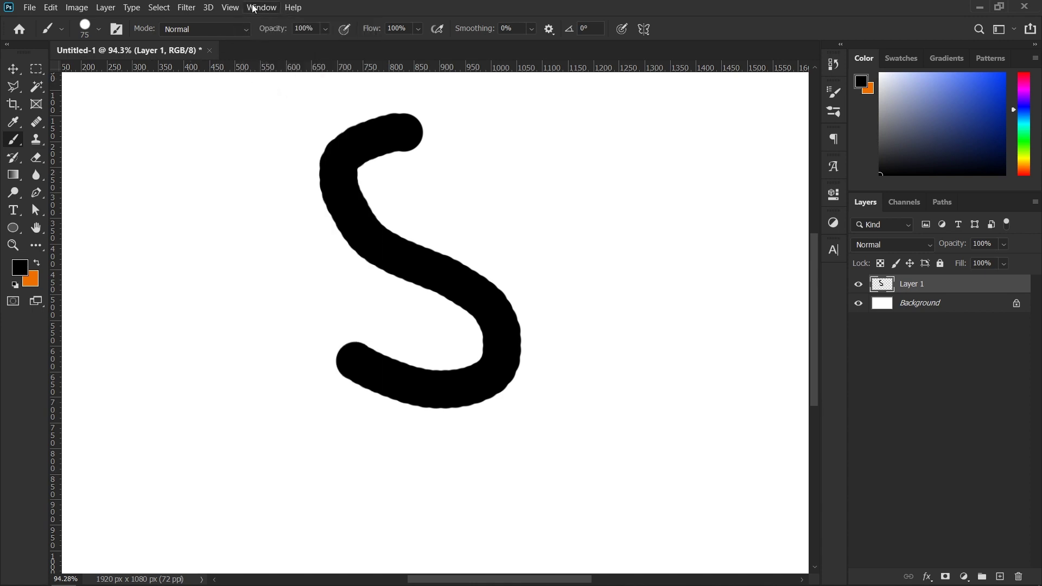
click(255, 8)
click(291, 122)
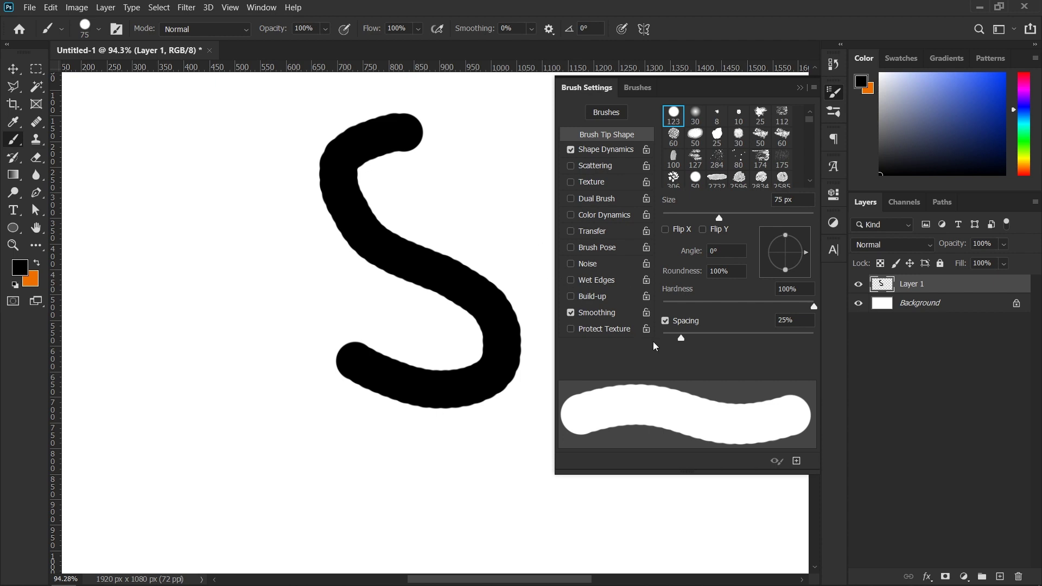
drag(683, 339, 635, 348)
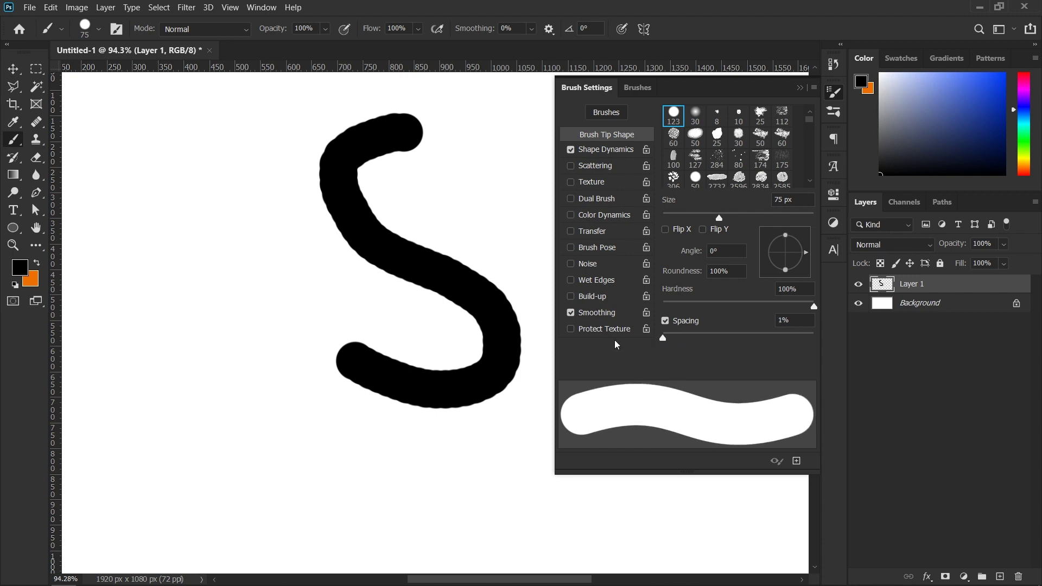
- Paint test S strokes at 1% spacing, then clear everything from Layer 1
mouse_move(266, 126)
mouse_down()
mouse_move(287, 308)
mouse_move(179, 359)
mouse_move(279, 328)
mouse_move(214, 225)
mouse_move(265, 220)
mouse_up()
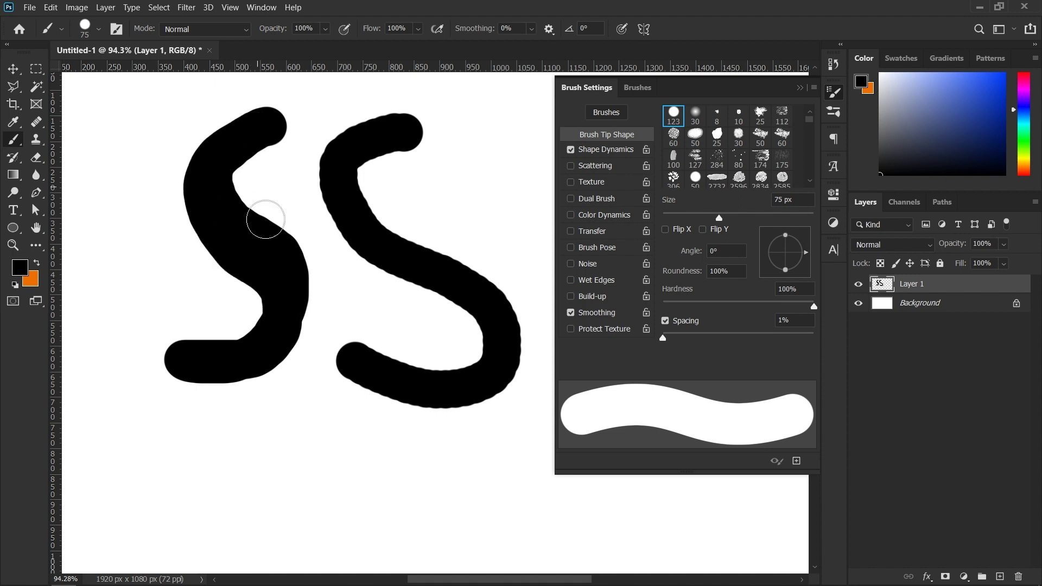
key(ctrl+z)
mouse_move(222, 169)
mouse_down()
mouse_move(250, 395)
mouse_move(196, 440)
mouse_up()
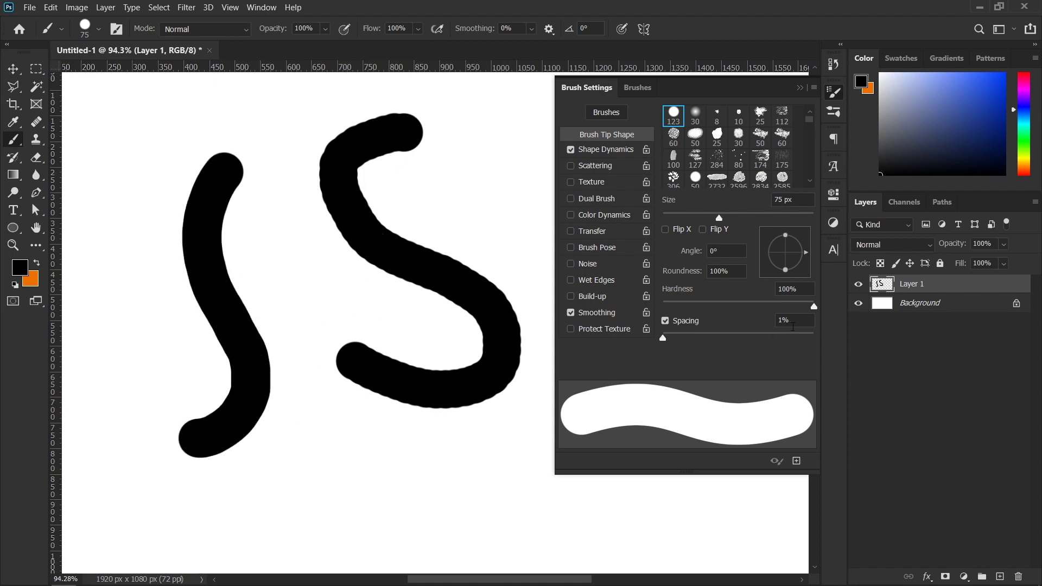
click(835, 93)
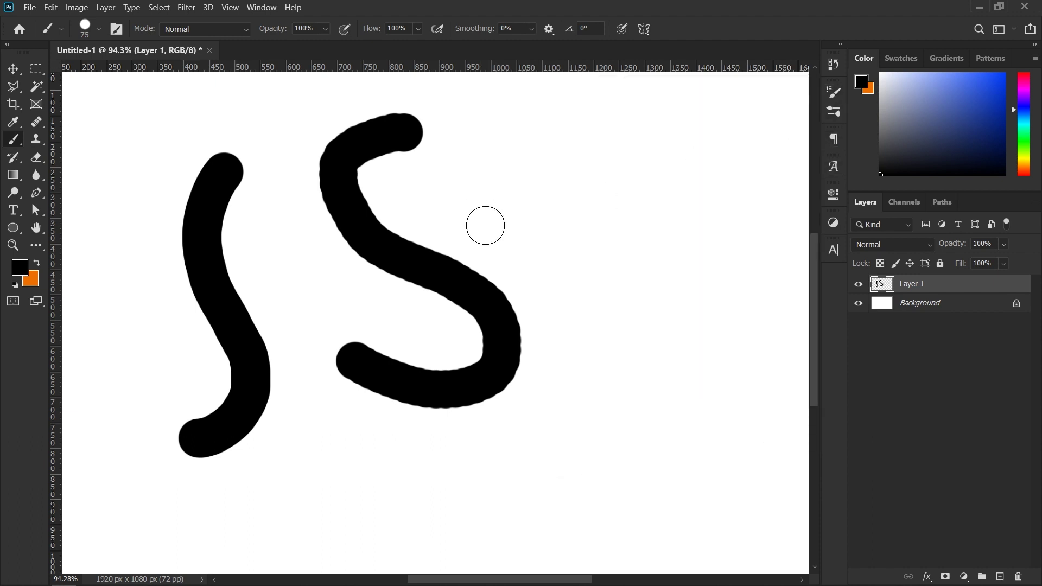
key(ctrl+a)
key(Delete)
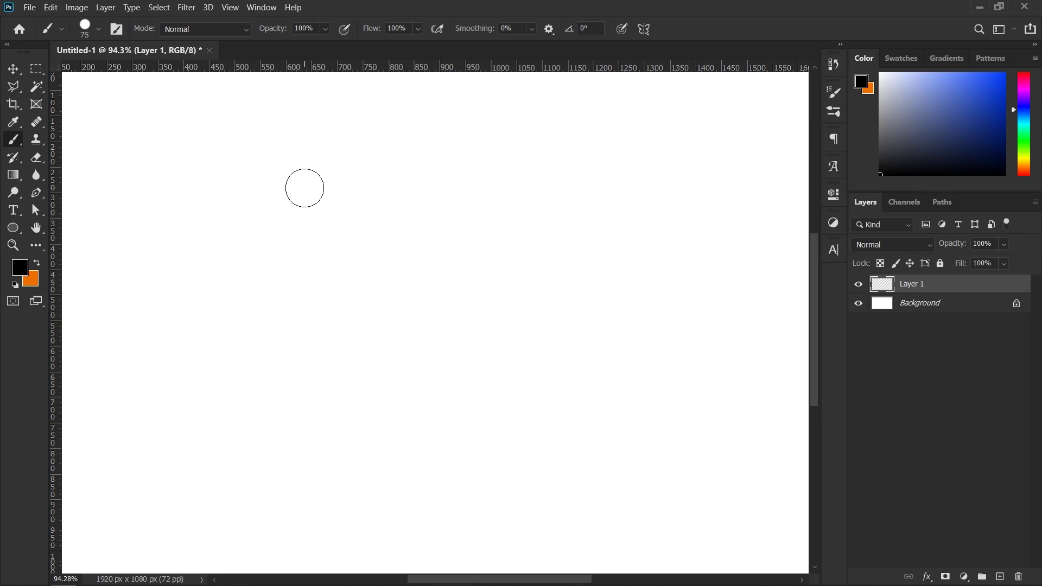
- Paint a thick black S near top centre, zoom in, and shrink the brush to 17 px
scroll(396, 193, down, 2)
mouse_move(477, 109)
mouse_down()
mouse_move(425, 196)
mouse_move(519, 319)
mouse_move(477, 386)
mouse_move(452, 391)
mouse_up()
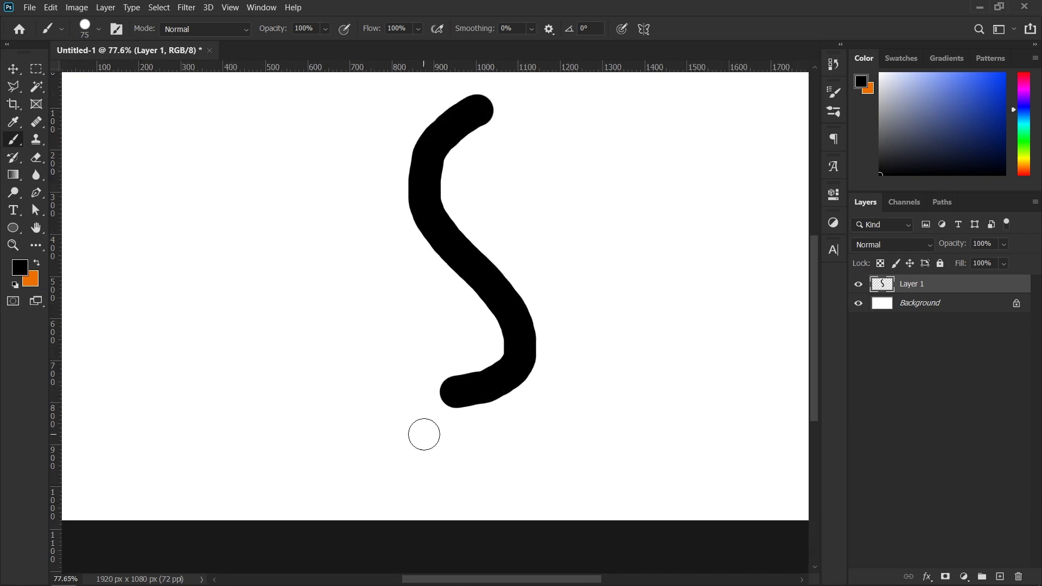
scroll(497, 179, up, 2)
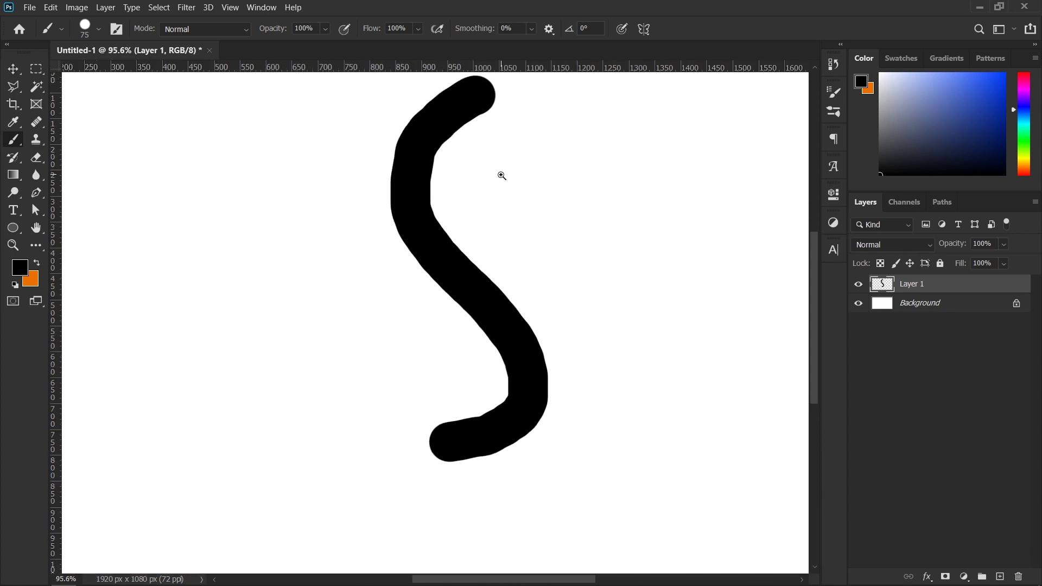
scroll(474, 139, up, 1)
scroll(480, 147, up, 3)
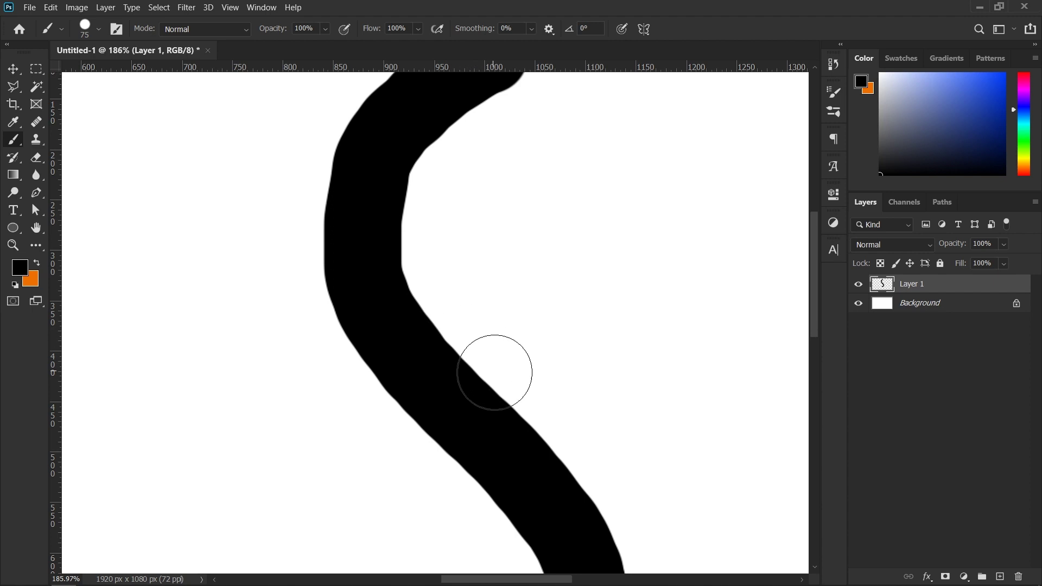
drag(394, 317, 357, 317)
- On a new Layer 2, draw thin 3 px orange loops along the black S
click(1000, 577)
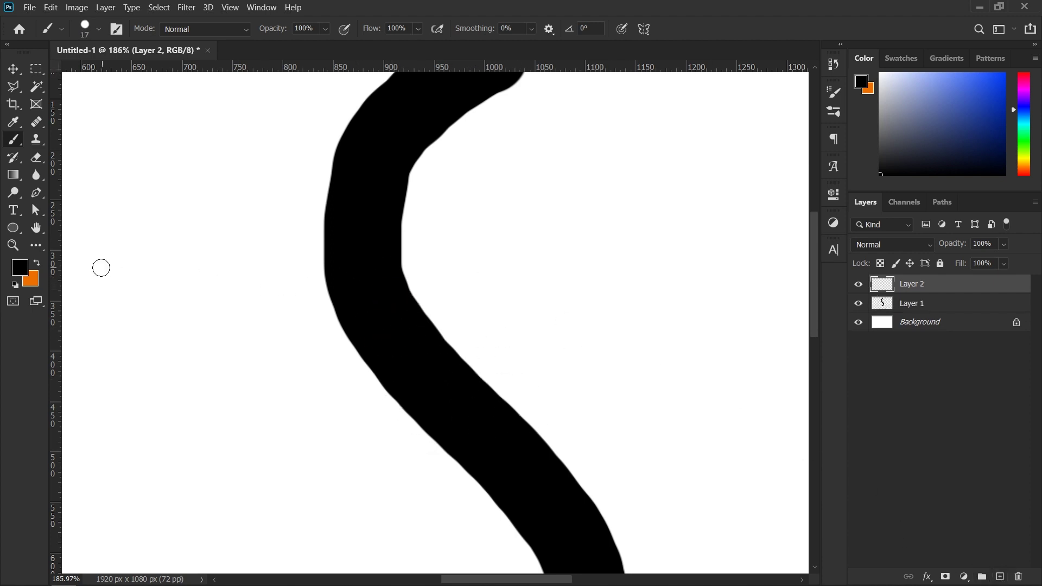
click(37, 263)
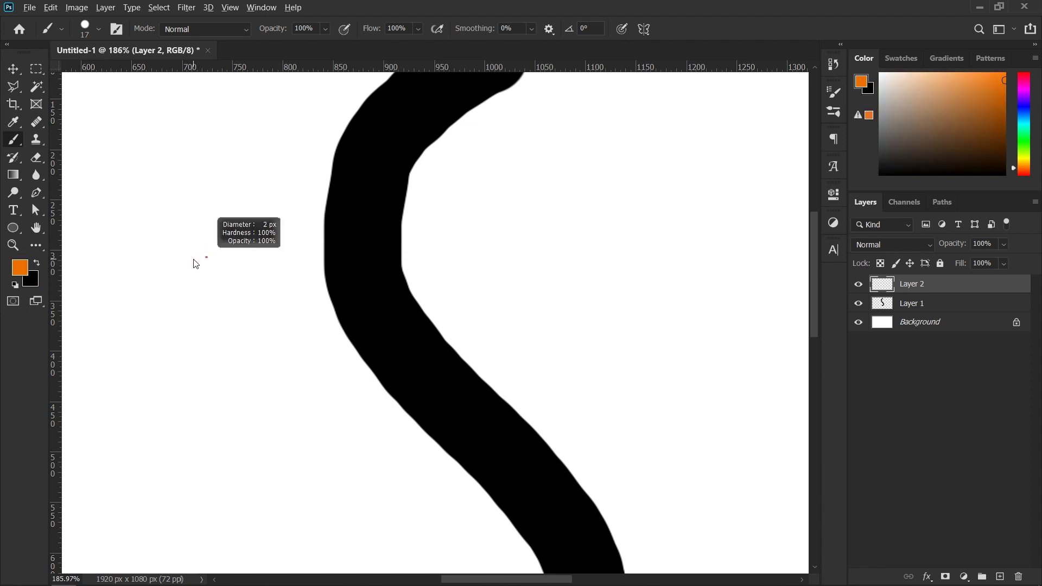
drag(196, 264, 197, 264)
mouse_move(433, 149)
mouse_down()
mouse_move(408, 163)
mouse_move(415, 193)
mouse_move(428, 150)
mouse_up()
mouse_move(435, 309)
mouse_down()
mouse_move(435, 334)
mouse_move(477, 387)
mouse_move(432, 308)
mouse_up()
mouse_move(568, 259)
mouse_down()
mouse_move(525, 352)
mouse_move(540, 239)
mouse_move(575, 372)
mouse_move(537, 413)
mouse_move(577, 419)
mouse_move(574, 365)
mouse_up()
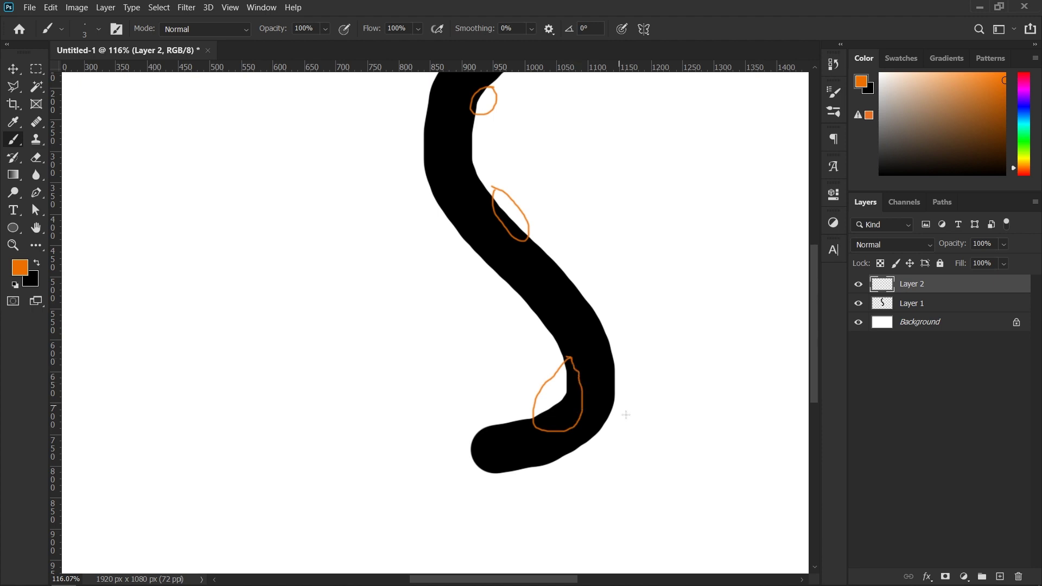
mouse_move(477, 227)
mouse_down()
mouse_move(514, 252)
mouse_move(544, 330)
mouse_move(518, 330)
mouse_up()
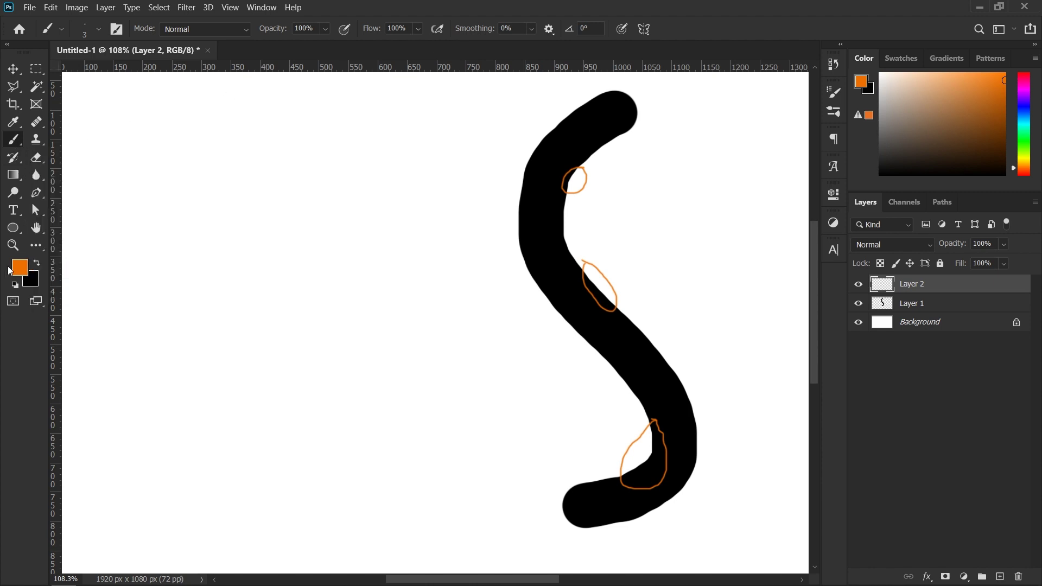
- Make black the painting colour again with a 71 px brush
click(37, 262)
drag(215, 183, 241, 193)
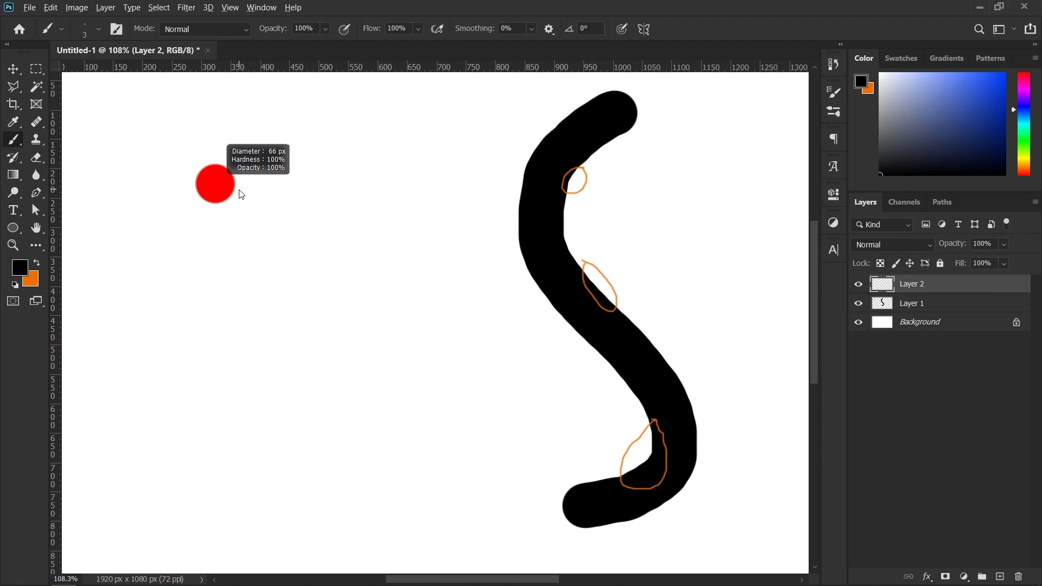
drag(241, 194, 250, 194)
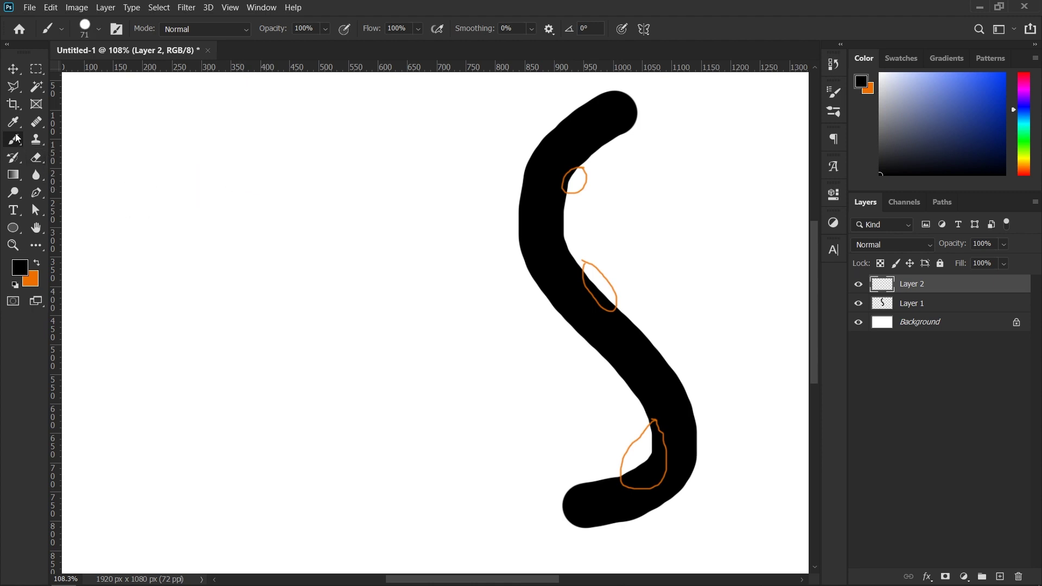
- Raise stroke smoothing above 0%, paint a second black S, and zoom in on its edges
drag(471, 33, 497, 33)
scroll(402, 157, down, 1)
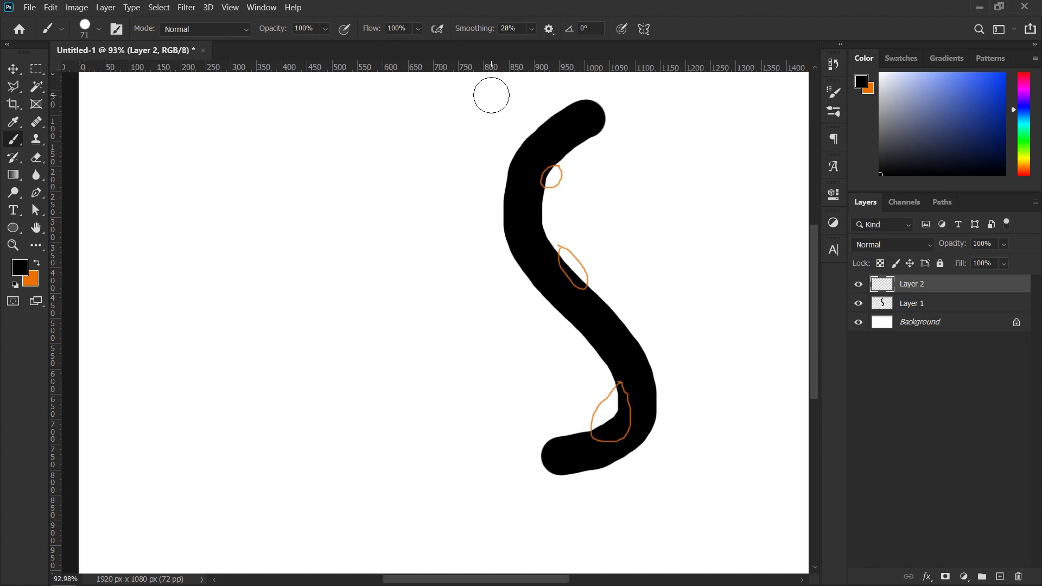
drag(492, 96, 390, 438)
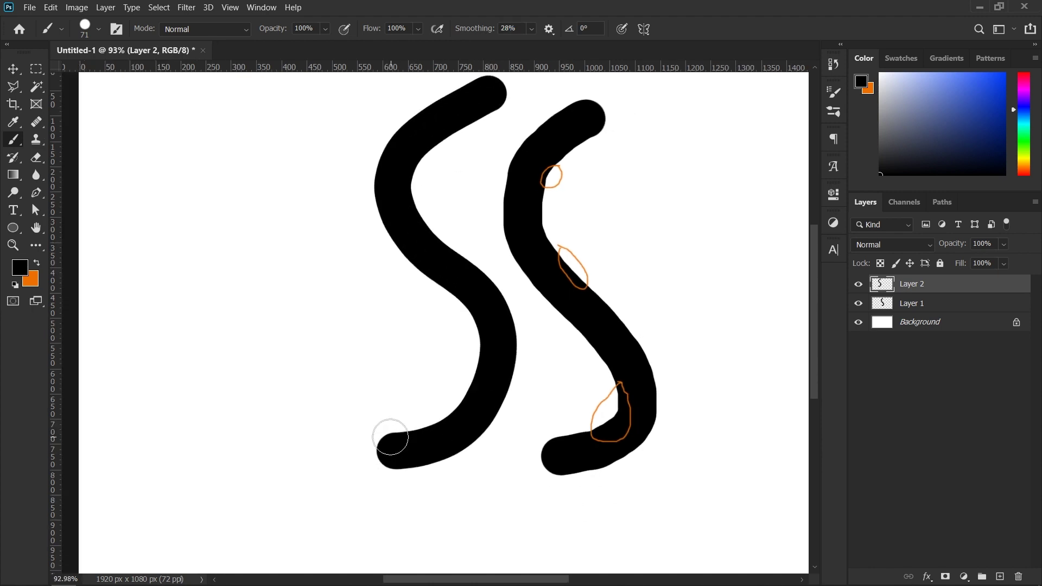
scroll(537, 272, up, 4)
drag(441, 296, 478, 351)
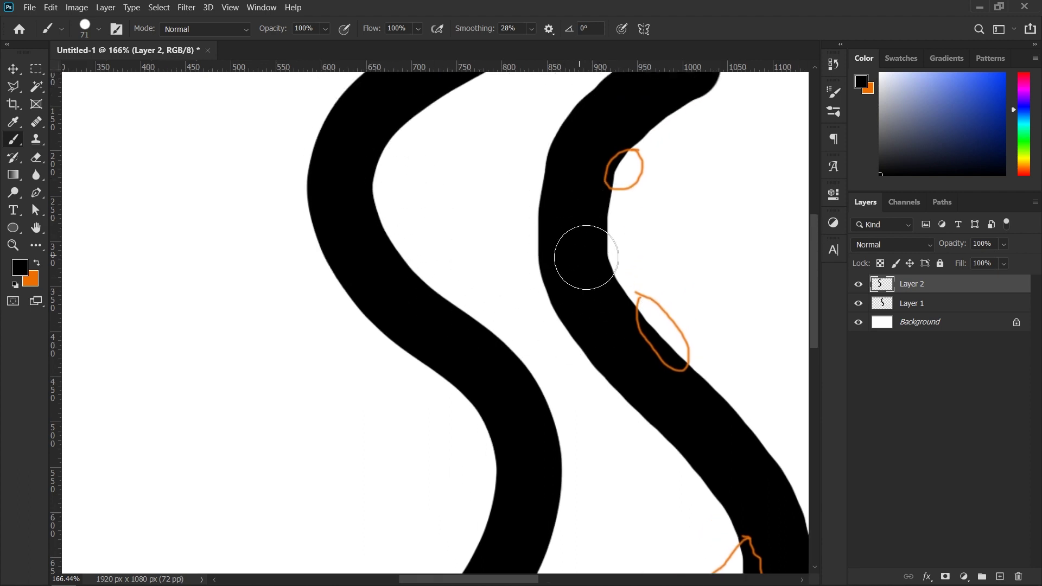
drag(577, 242, 534, 255)
- Raise smoothing to 64% and paint a smoothed S stroke down the left
drag(478, 38, 501, 37)
click(385, 108)
drag(371, 116, 307, 516)
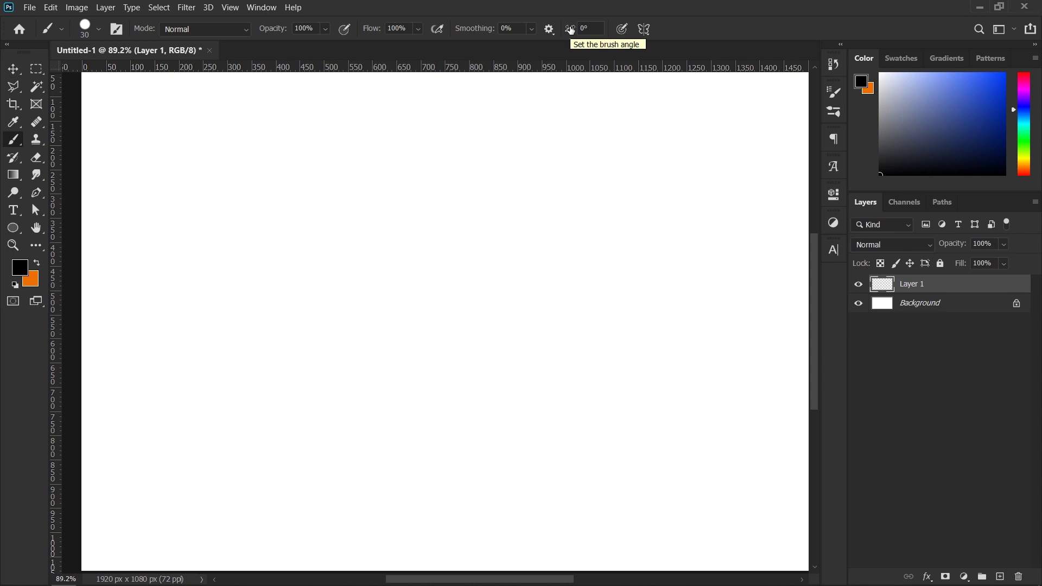
- Paint and undo a single black test dot, then bring up the shape tools list
click(444, 218)
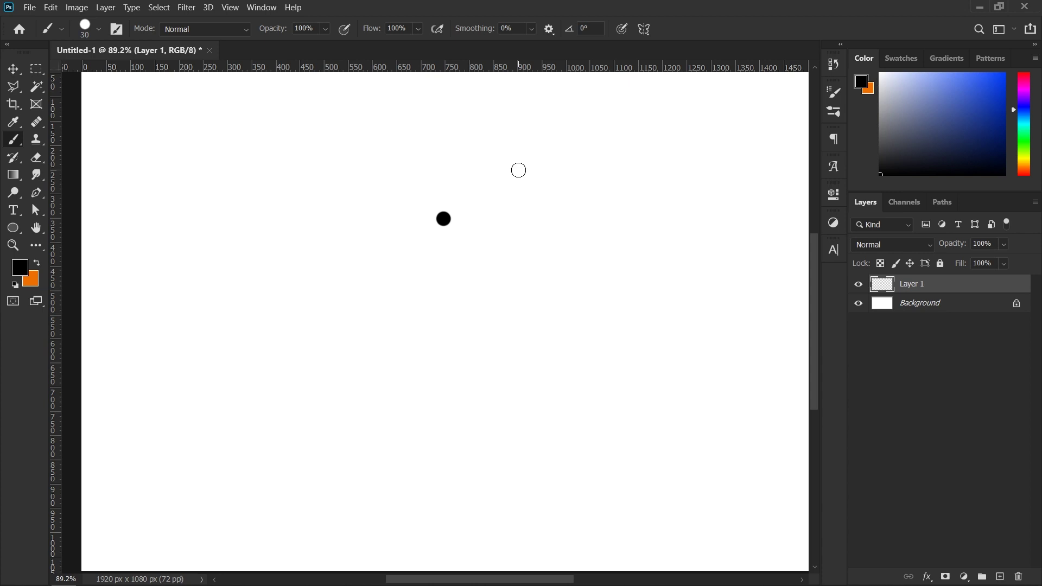
key(ctrl+z)
click(18, 232)
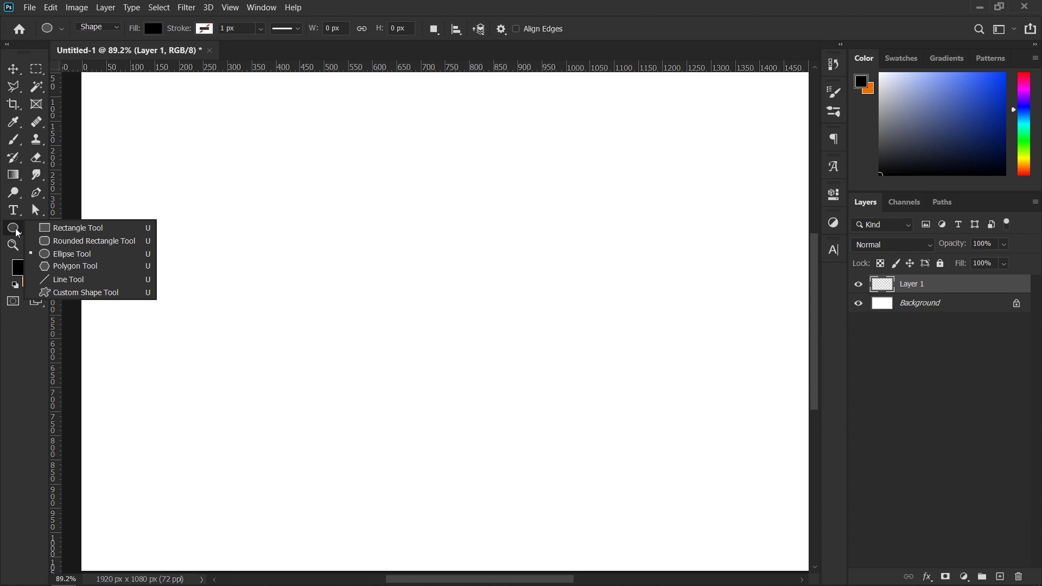
- Draw an 892 × 99 px black rectangle and nudge it slightly down and left
click(82, 235)
mouse_move(234, 248)
mouse_down()
mouse_move(465, 291)
mouse_move(666, 296)
mouse_up()
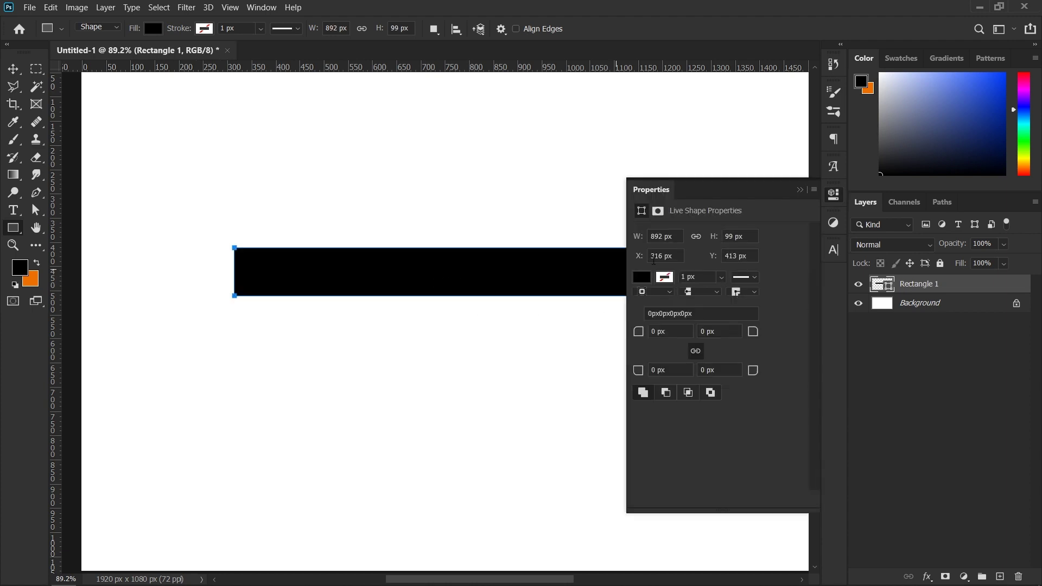
key(v)
drag(468, 284, 462, 297)
click(52, 7)
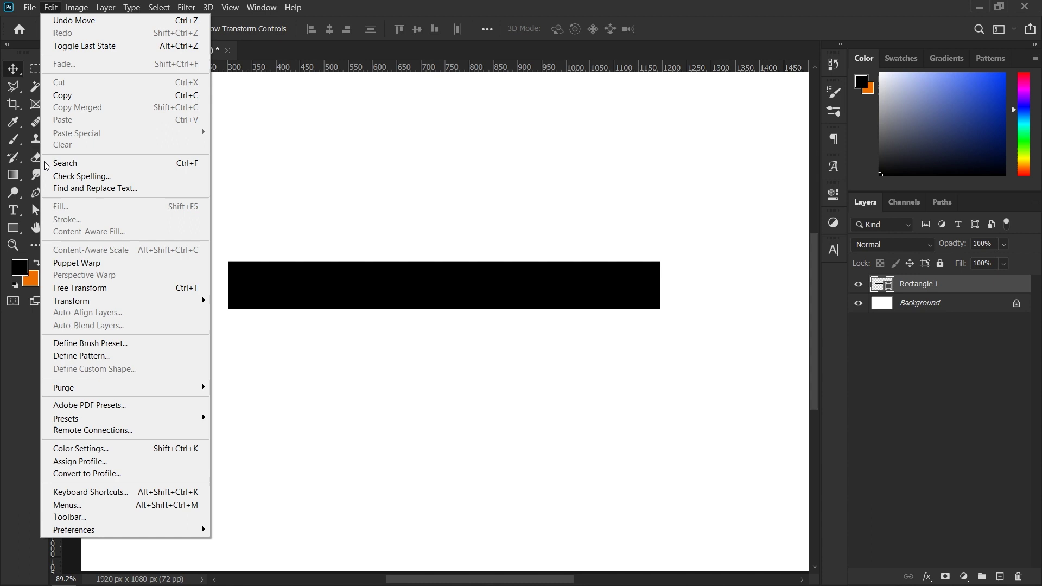
- Define the black bar as brush preset Sampled Brush 1583, then replace Rectangle 1 with an empty layer
click(151, 344)
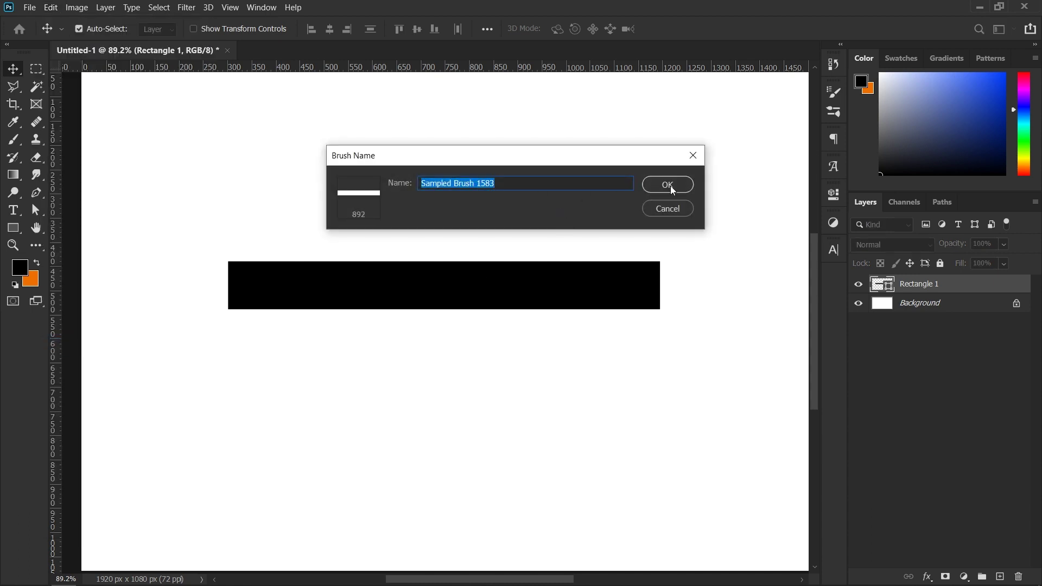
click(669, 208)
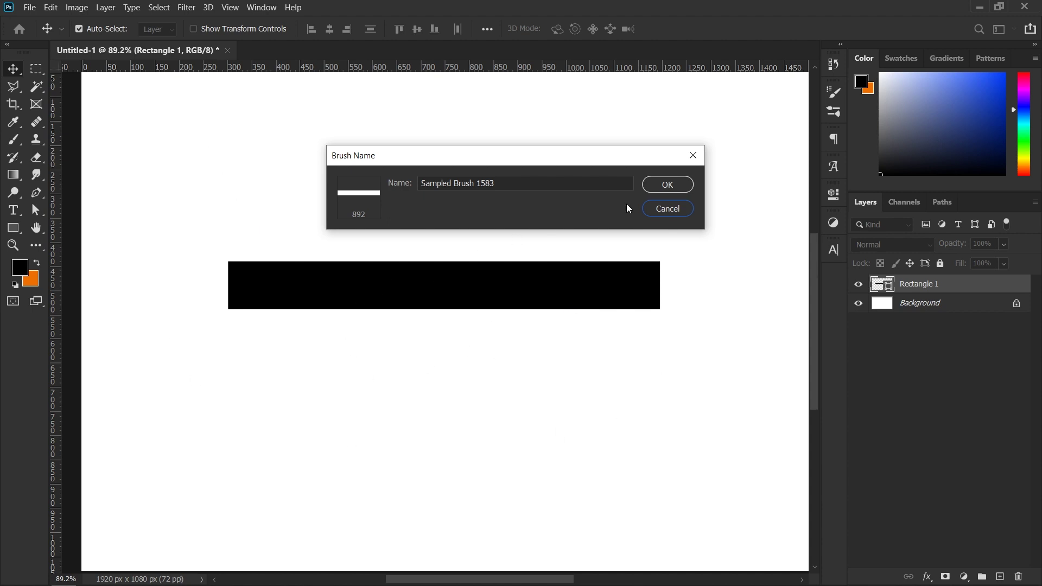
click(674, 186)
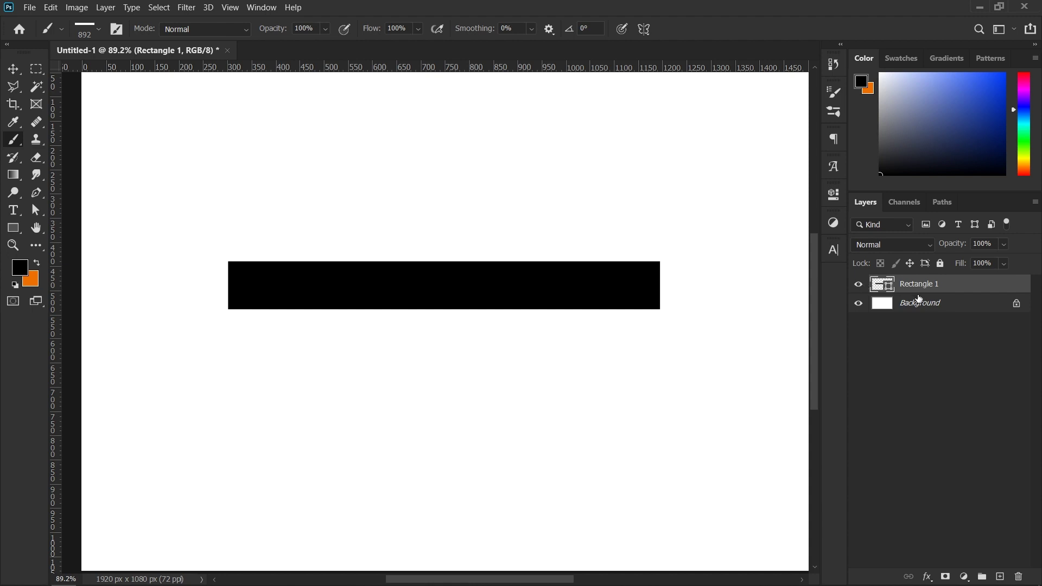
key(Delete)
click(1001, 577)
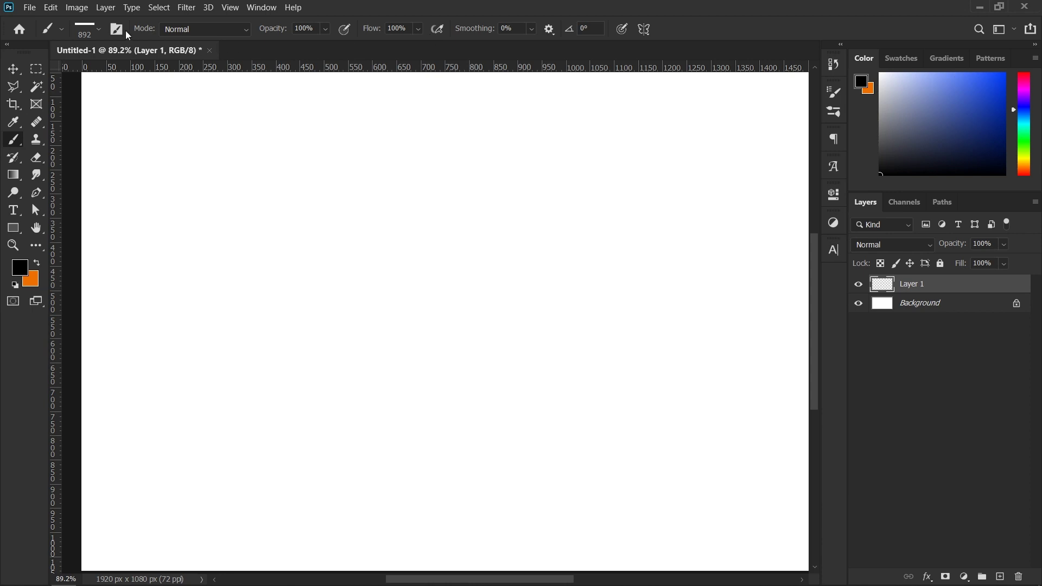
- Review Sampled Brush 1583 in the preset list, then resize the round brush to 544 px
click(103, 31)
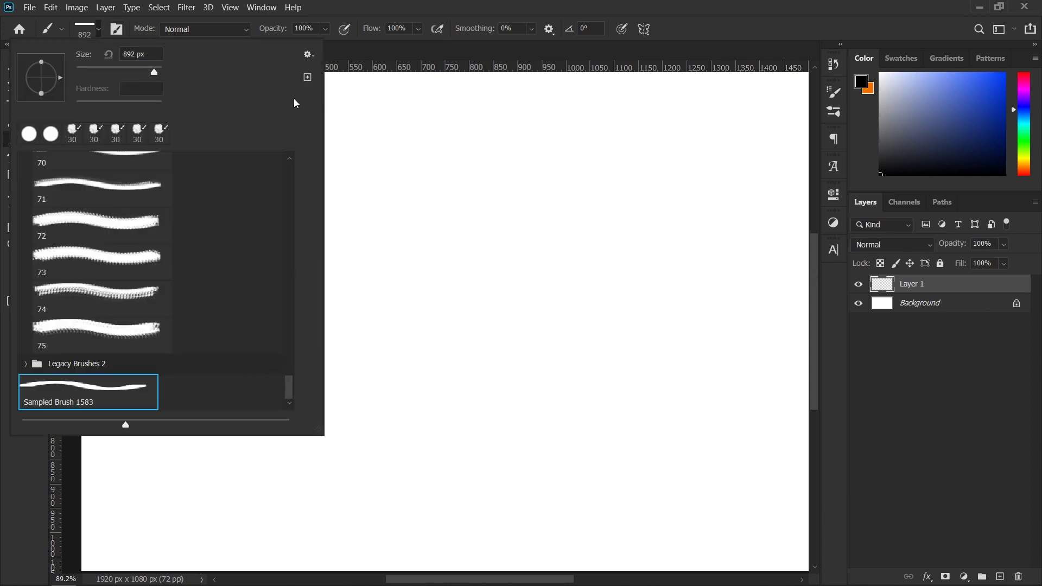
click(622, 21)
mouse_move(483, 270)
mouse_down()
mouse_move(379, 280)
mouse_move(379, 270)
mouse_up()
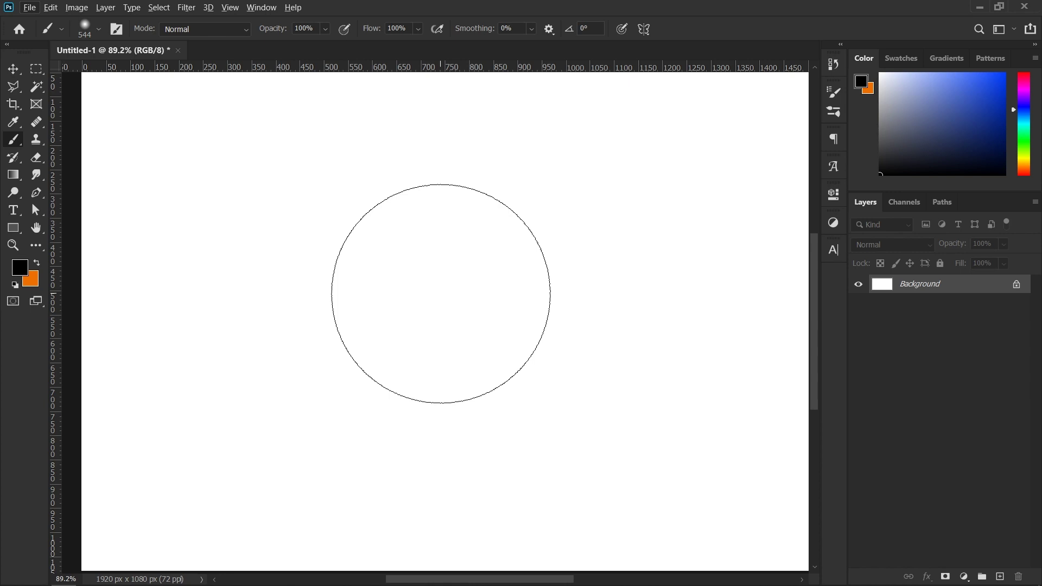
- Adjust the brush size on canvas and soften its hardness to about 22%
key(alt)
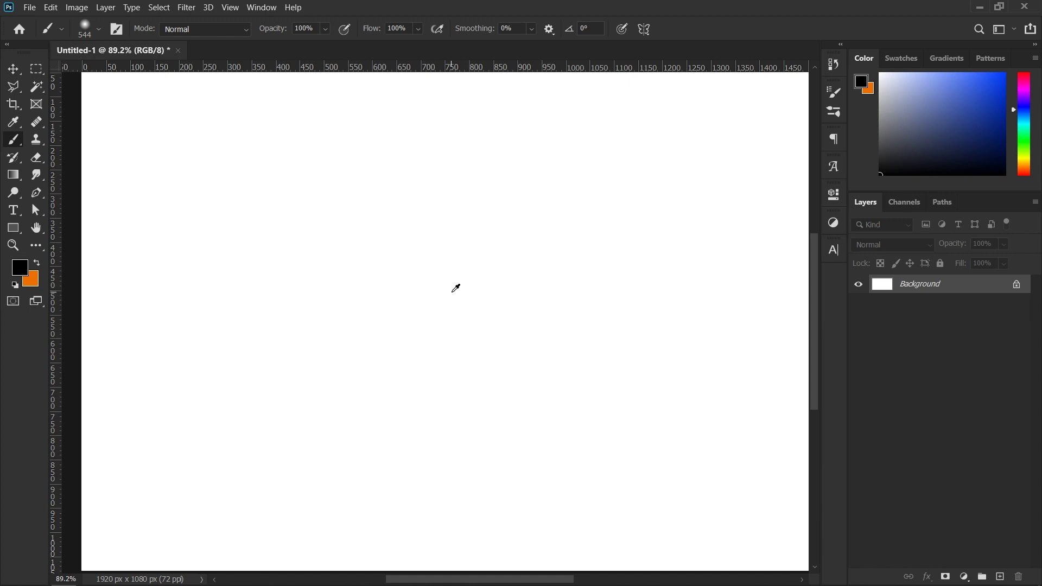
alt+right_click(453, 292)
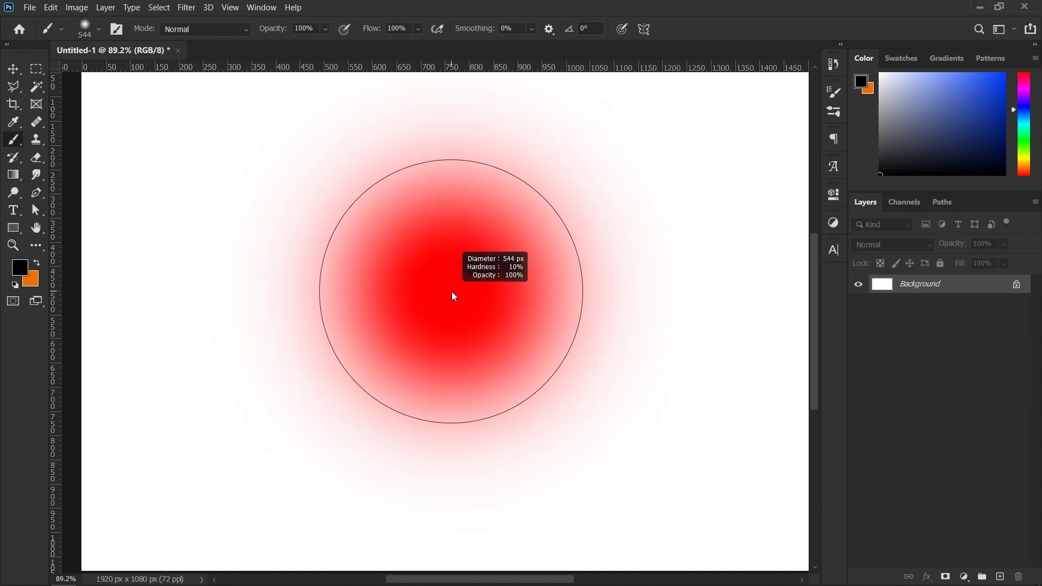
mouse_move(453, 293)
mouse_down()
mouse_move(342, 303)
mouse_move(539, 289)
mouse_move(392, 301)
mouse_move(412, 308)
mouse_move(356, 293)
mouse_move(365, 295)
mouse_move(365, 226)
mouse_move(384, 175)
mouse_move(391, 454)
mouse_up()
drag(391, 440, 379, 254)
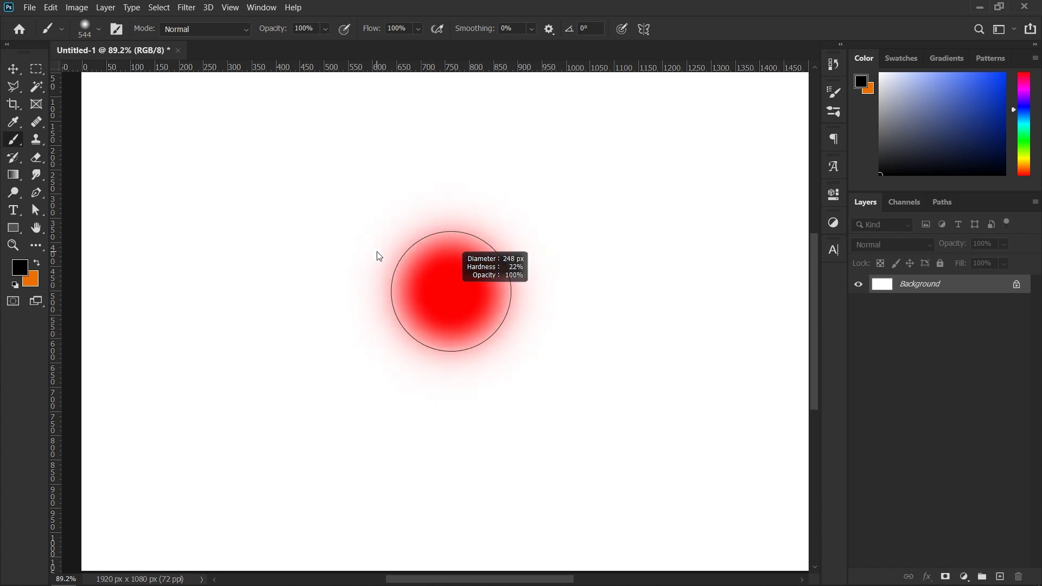
mouse_move(379, 256)
mouse_down()
mouse_move(332, 270)
mouse_move(423, 279)
mouse_move(342, 281)
mouse_move(413, 307)
mouse_up()
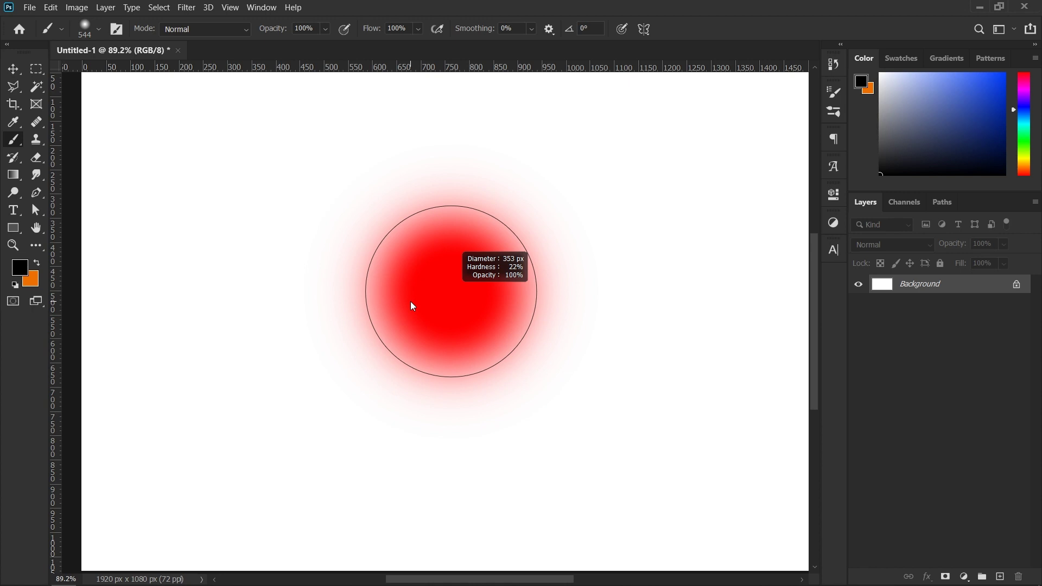
drag(413, 307, 410, 300)
- Step the brush size with the bracket keys until it settles at 300 px
key(bracketleft)
key(bracketleft)
key(bracketleft)
key(bracketright)
key(bracketright)
key(bracketright)
key(bracketright)
key(bracketright)
key(bracketright)
key(bracketright)
key(bracketleft)
key(bracketleft)
key(bracketleft)
key(bracketleft)
key(bracketleft)
key(bracketright)
key(bracketright)
key(bracketright)
key(bracketright)
key(bracketright)
key(bracketleft)
key(bracketleft)
key(bracketleft)
key(bracketright)
key(bracketright)
key(bracketright)
key(bracketright)
key(bracketright)
key(bracketleft)
key(bracketleft)
key(bracketleft)
key(bracketleft)
key(bracketleft)
key(bracketleft)
key(bracketleft)
key(bracketleft)
key(bracketright)
key(bracketright)
key(bracketright)
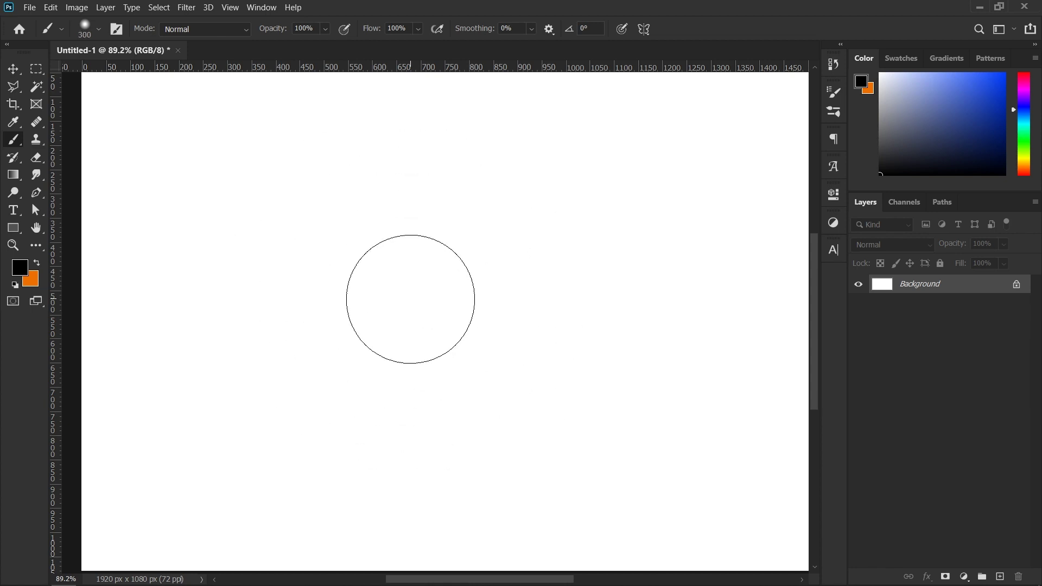
- Select the Sampled Brush 1583 preset, test-stamp it once, then undo
click(98, 28)
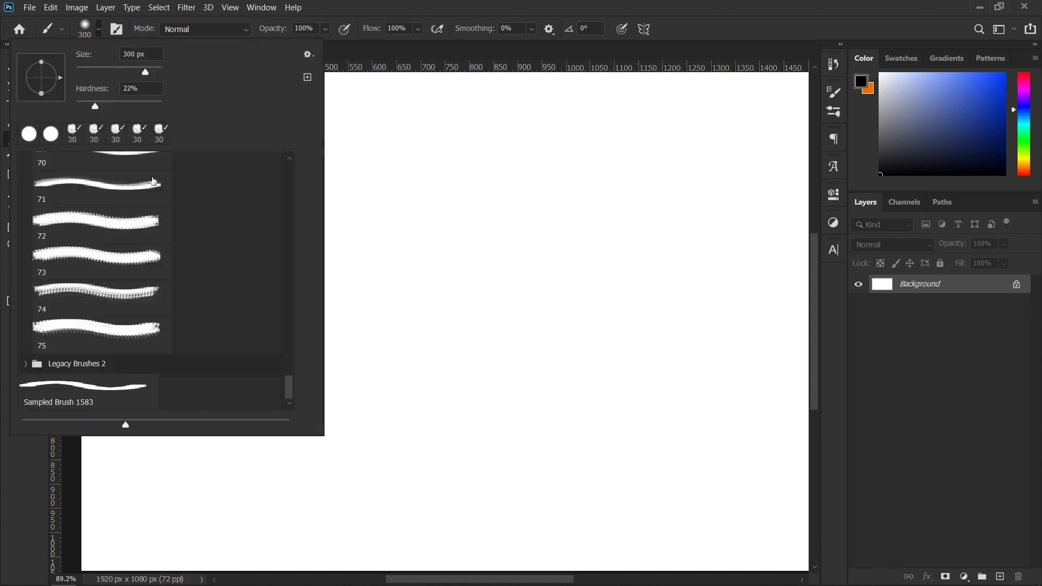
click(123, 388)
key(Return)
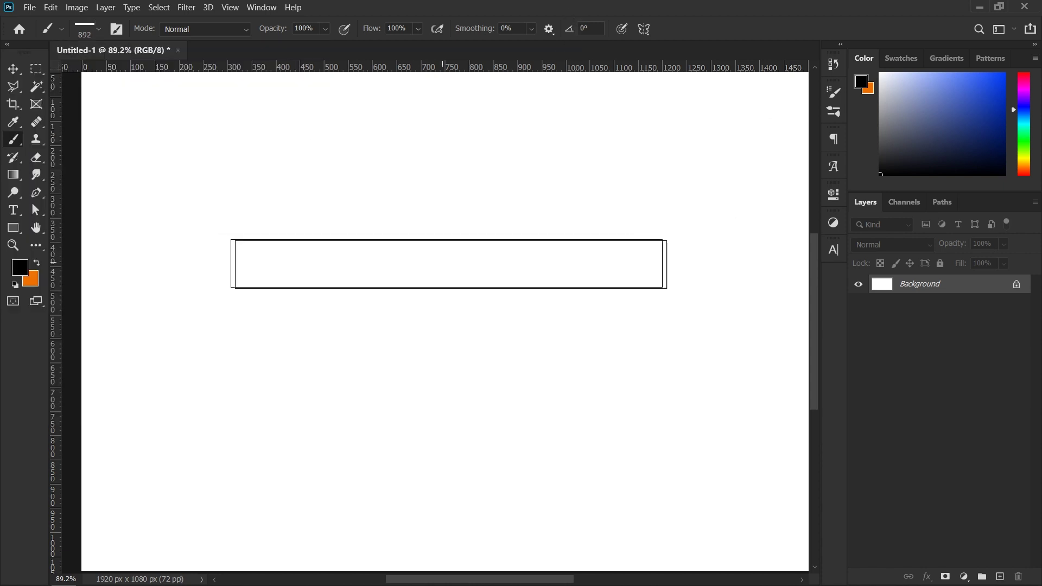
click(414, 283)
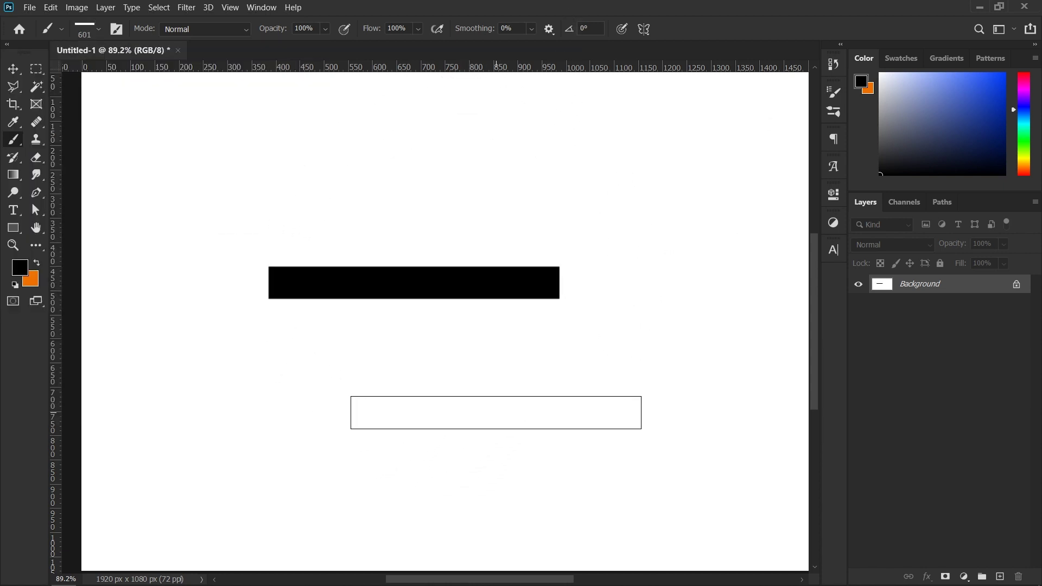
key(ctrl+z)
- Add a new layer, make orange the foreground colour, and undo a test stamp
click(1000, 577)
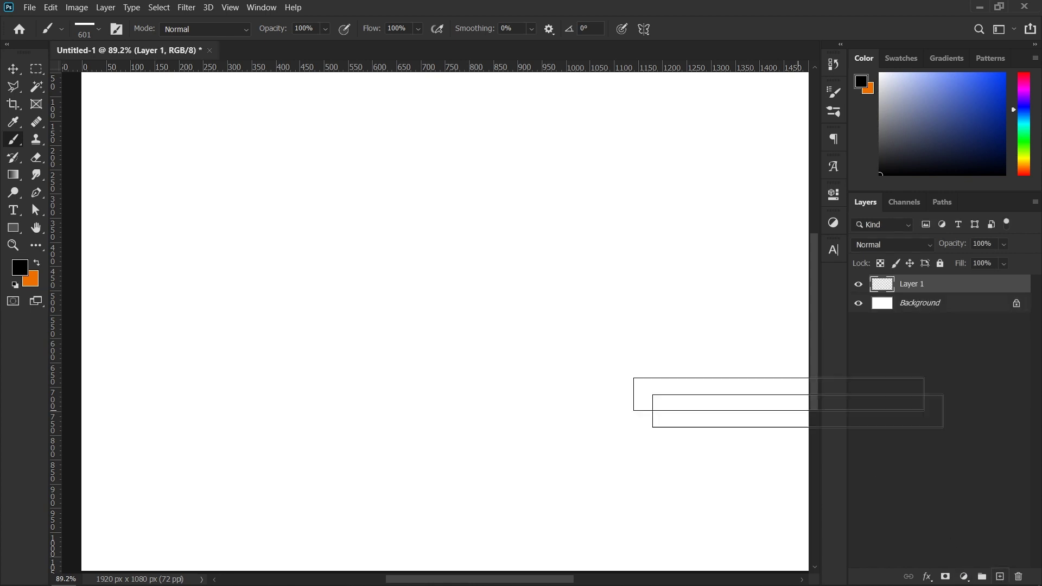
click(37, 264)
click(419, 281)
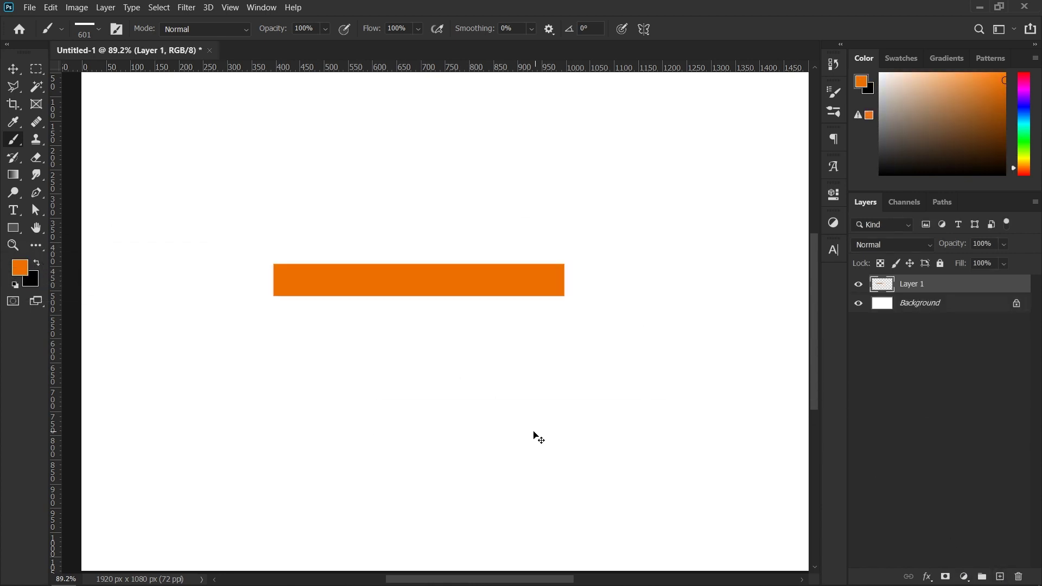
key(ctrl+z)
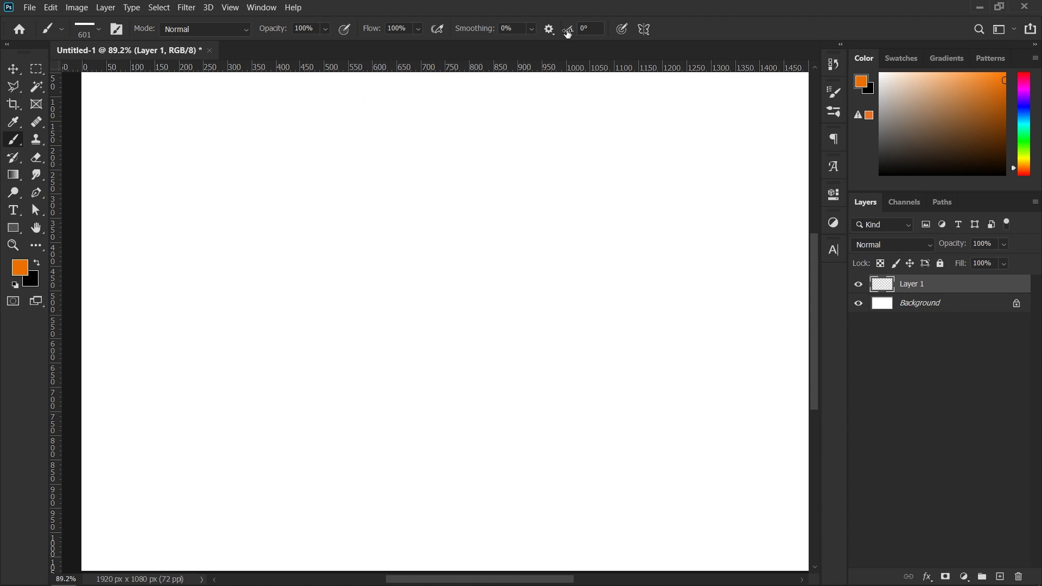
- Stamp the orange bar brush at several rotated angles, ending at 149°
drag(568, 34, 580, 36)
click(469, 246)
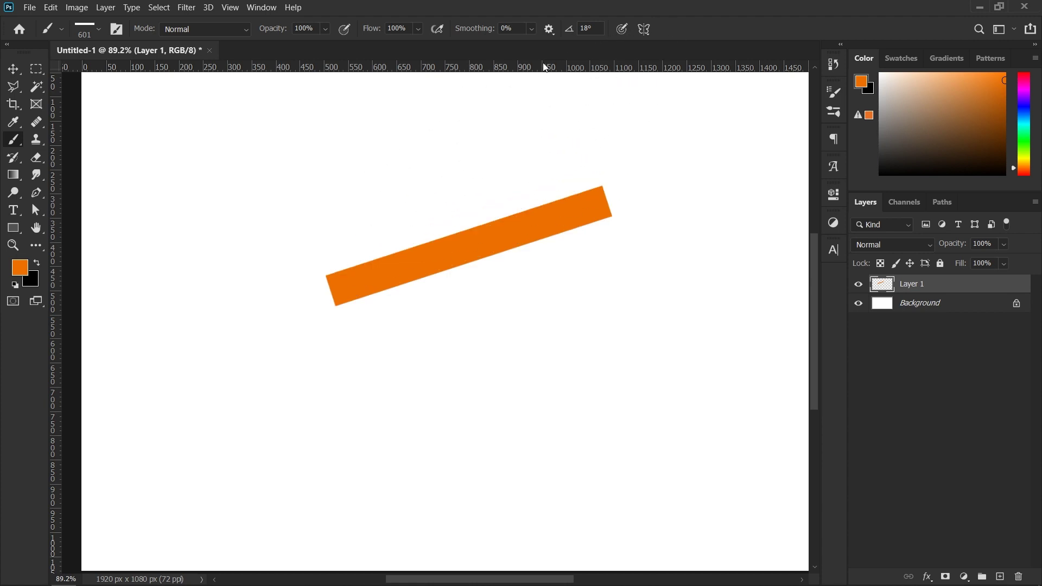
mouse_move(569, 34)
mouse_down()
mouse_move(565, 66)
mouse_move(595, 43)
mouse_move(566, 60)
mouse_up()
click(477, 251)
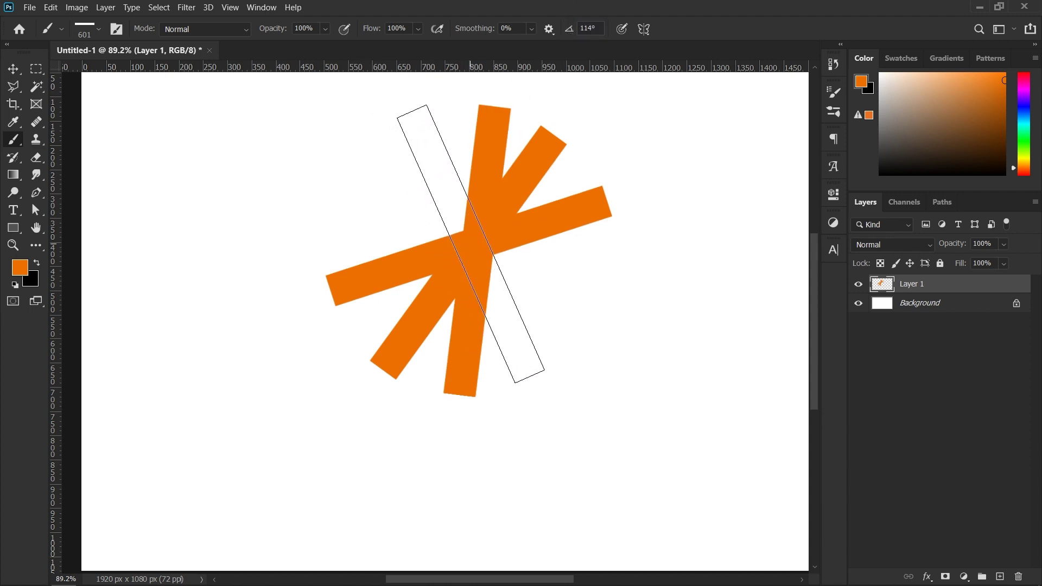
click(479, 244)
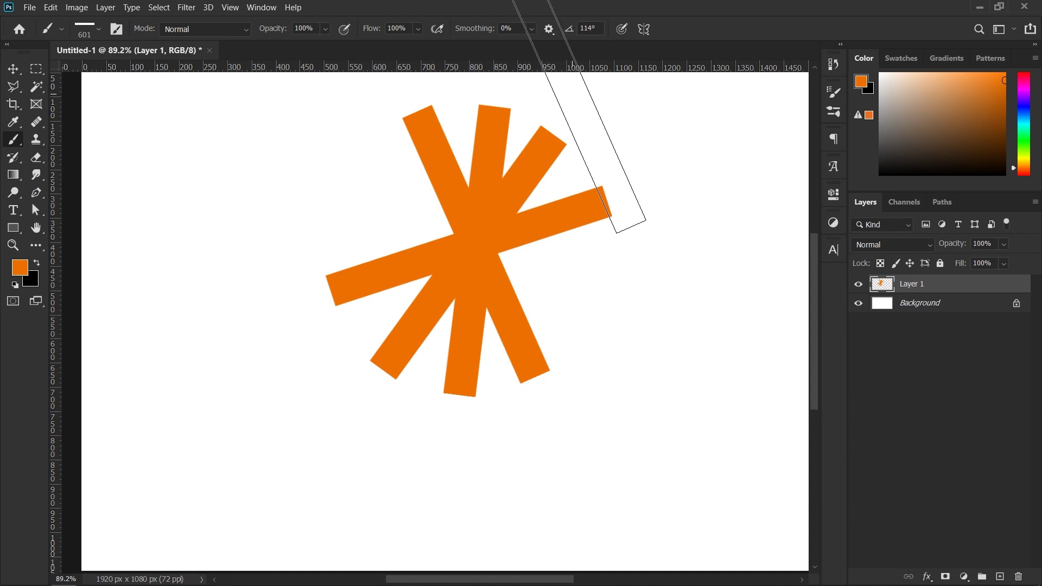
mouse_move(569, 33)
mouse_down()
mouse_move(574, 42)
mouse_move(578, 29)
mouse_up()
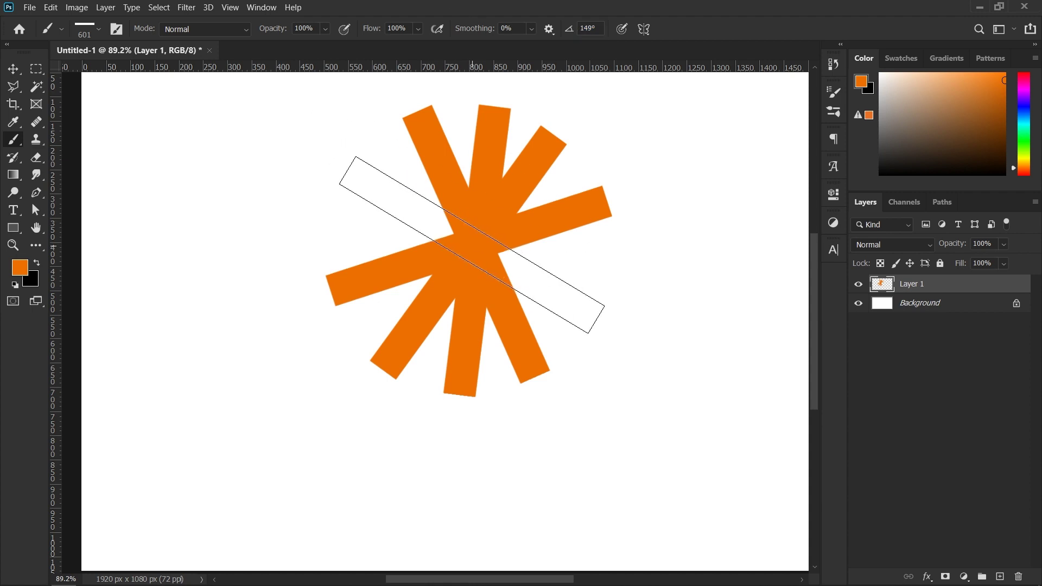
click(472, 245)
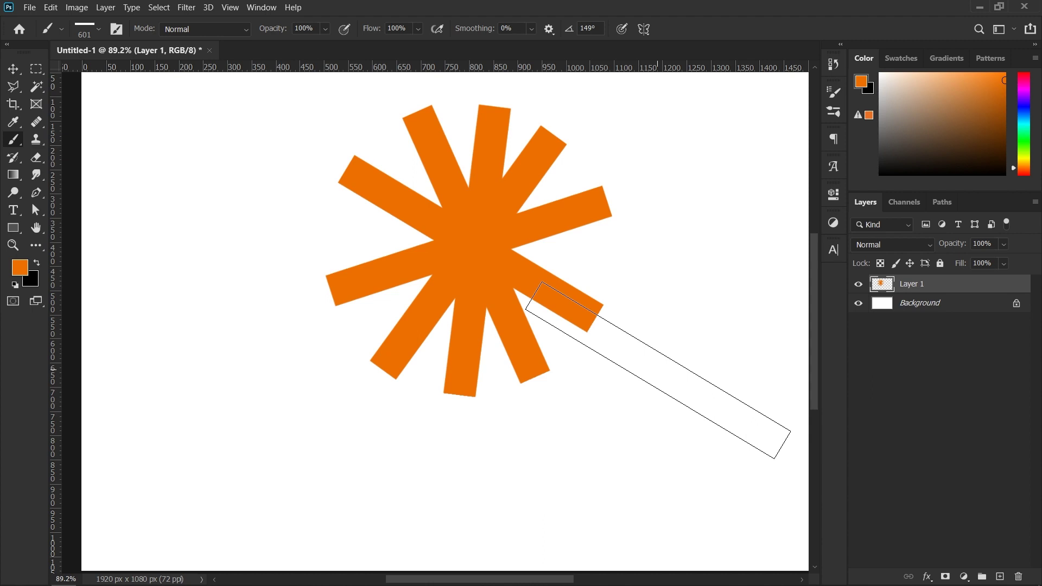
- Select all, cut the stamps and deselect to leave Layer 1 blank
key(ctrl+a)
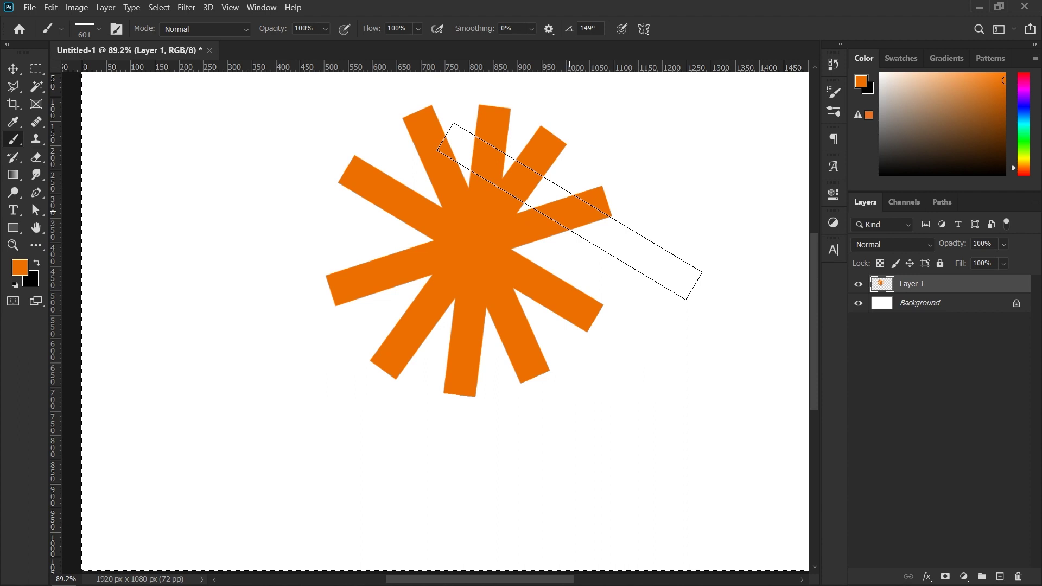
key(ctrl+x)
key(ctrl+d)
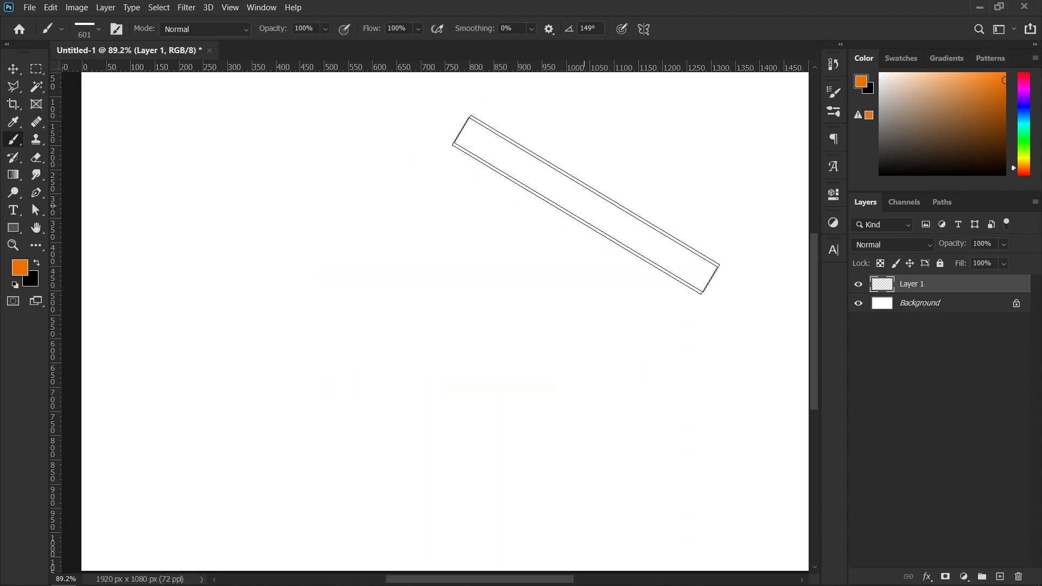
- Switch to a plain round brush sized to 7 px
click(644, 30)
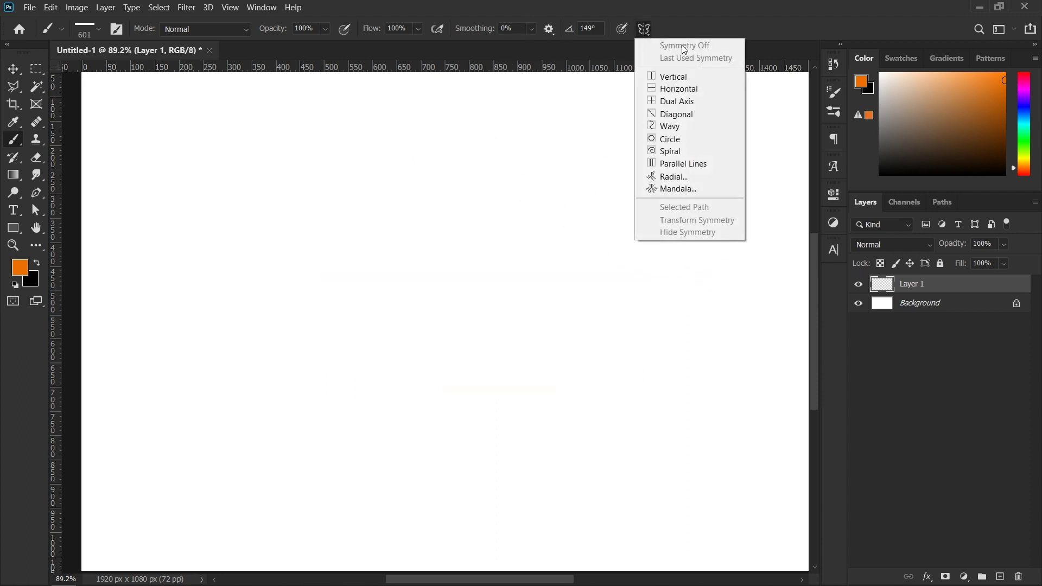
click(644, 30)
right_click(420, 178)
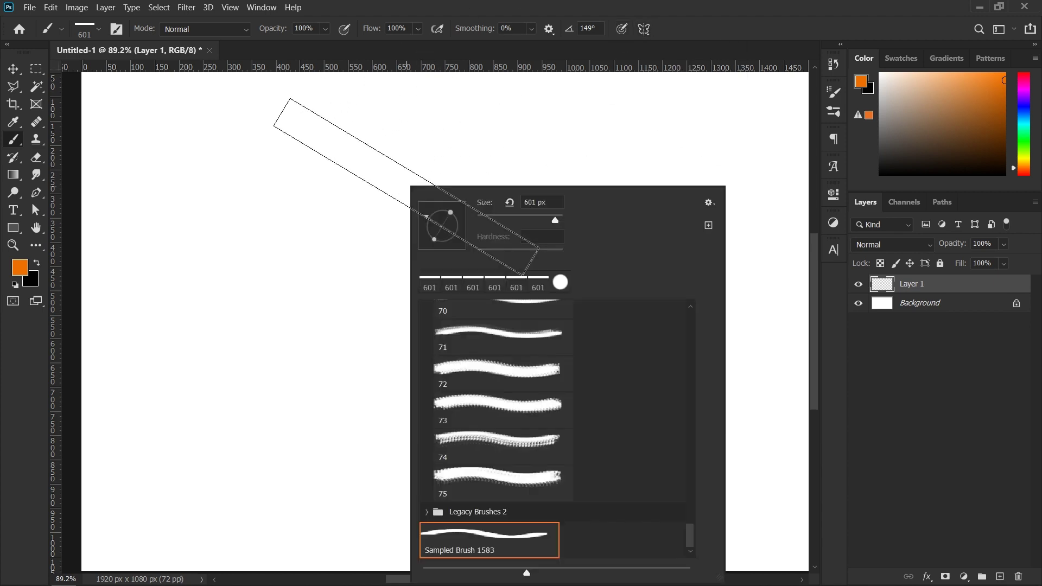
click(560, 283)
click(683, 44)
drag(520, 233, 342, 251)
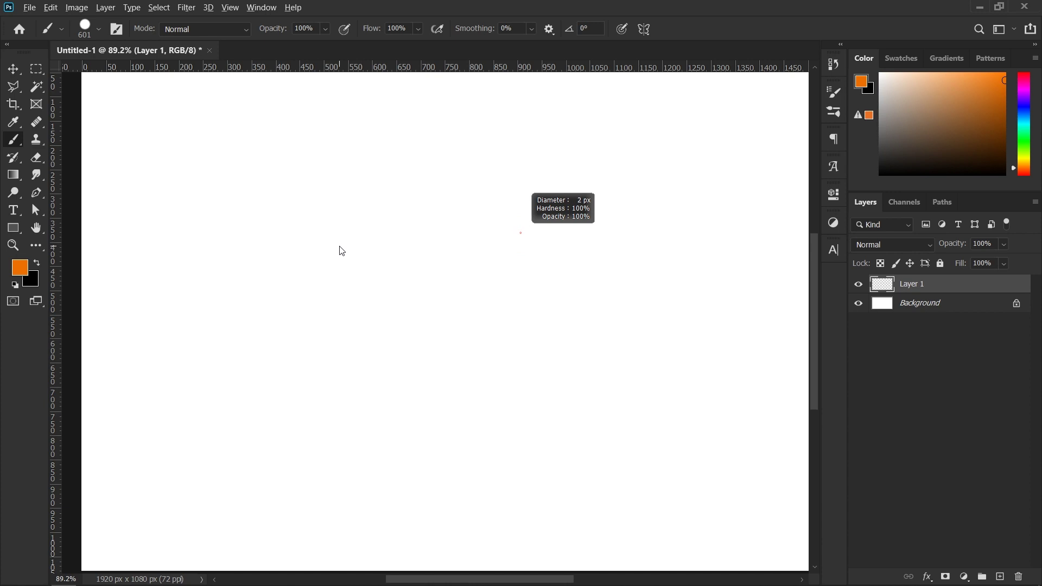
drag(342, 250, 346, 239)
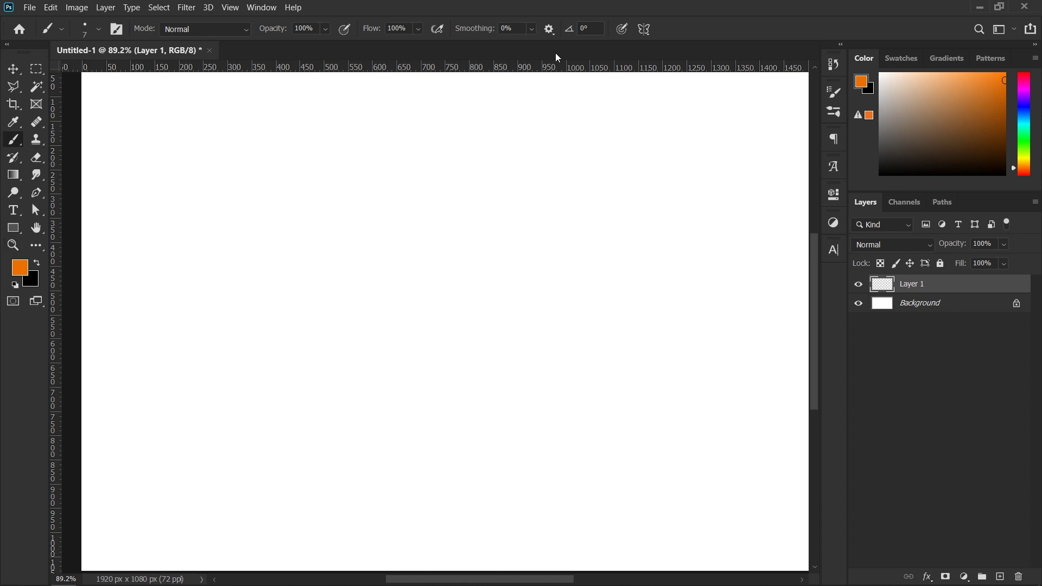
- Turn on vertical paint symmetry with a centred axis
click(642, 33)
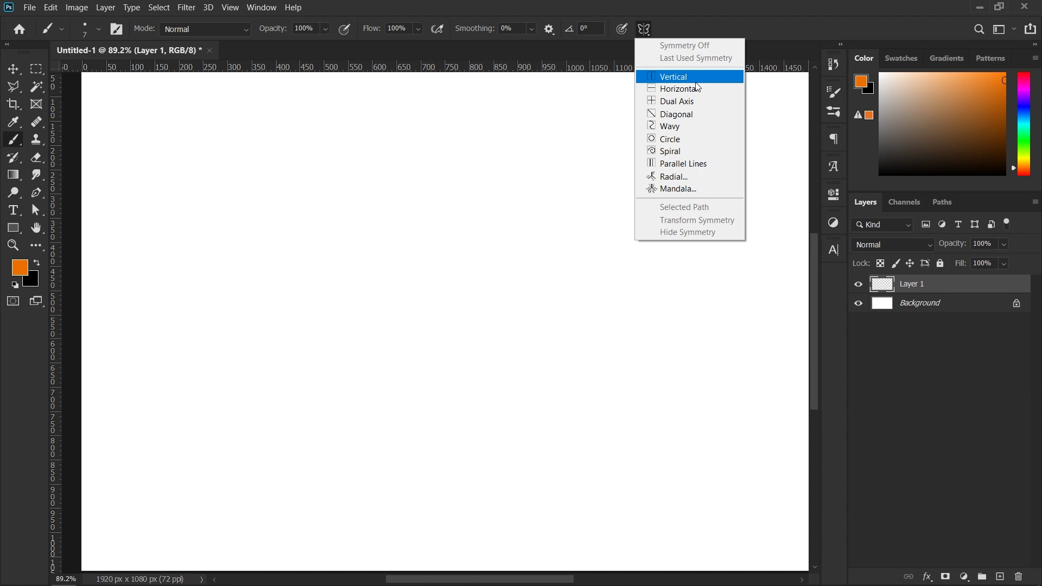
click(696, 81)
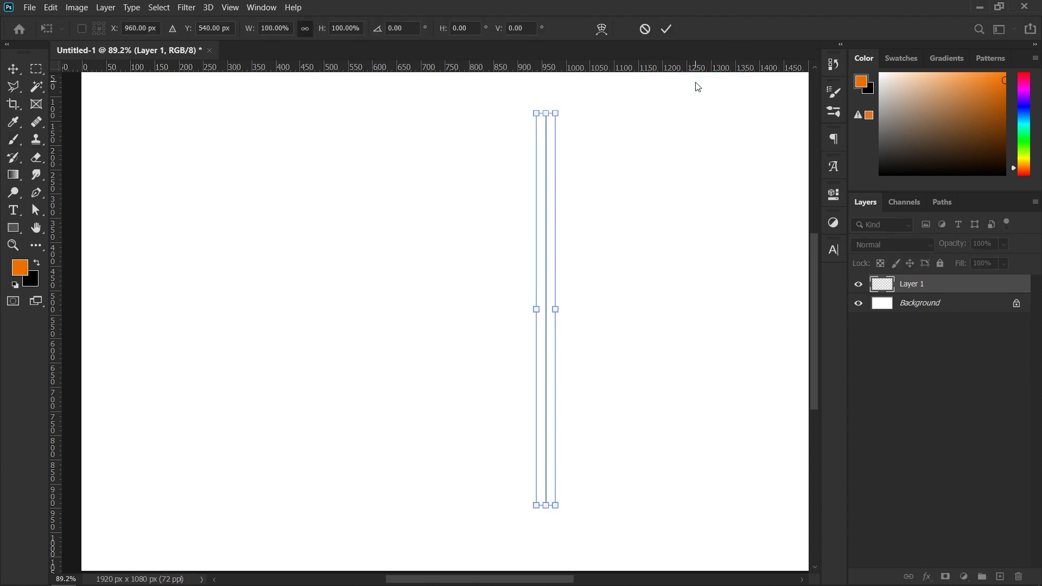
key(Return)
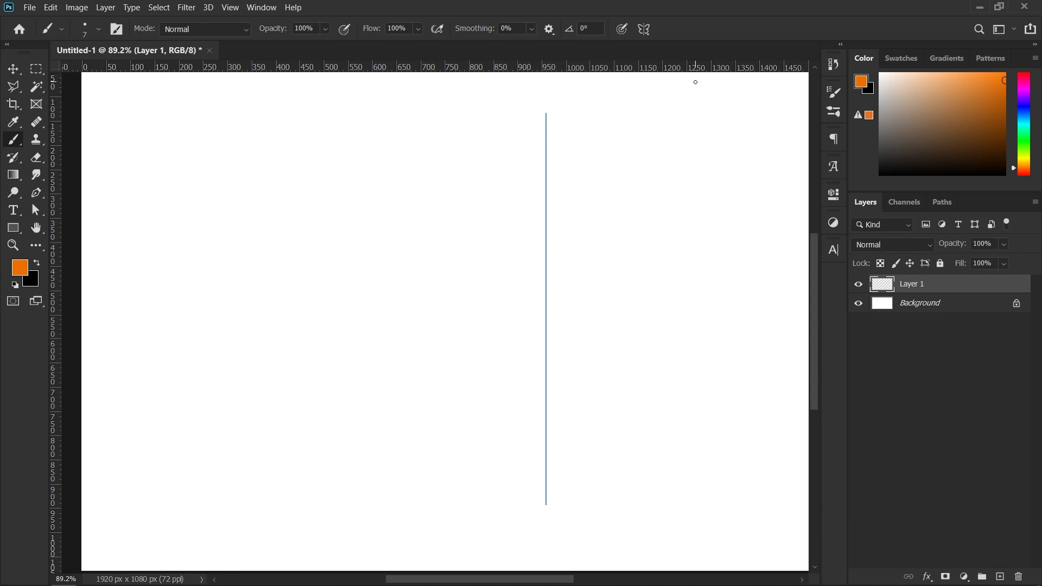
scroll(459, 168, down, 3)
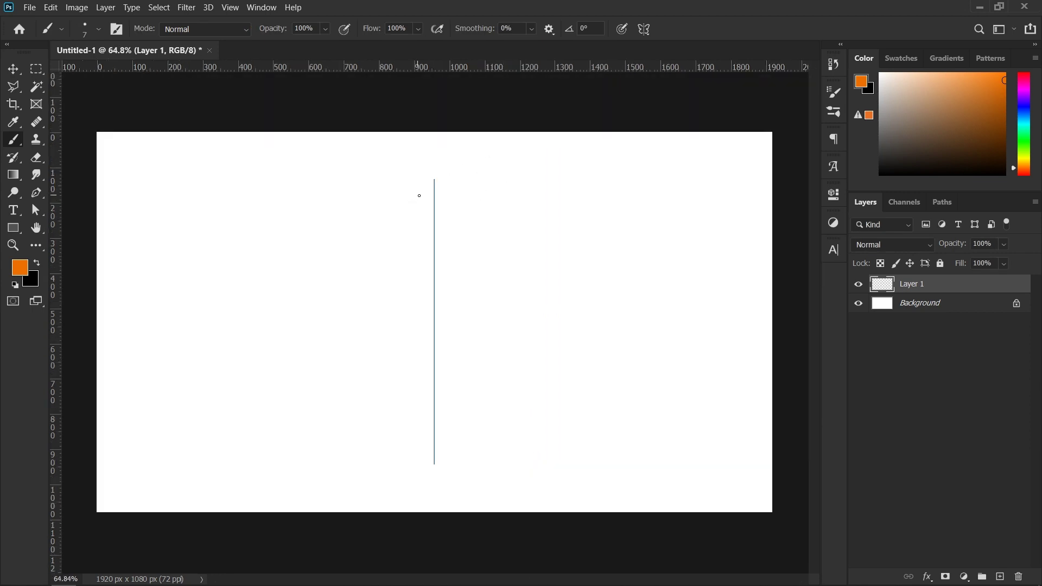
mouse_move(434, 179)
mouse_down()
mouse_move(331, 235)
mouse_move(380, 376)
mouse_move(331, 304)
mouse_move(263, 239)
mouse_move(293, 236)
mouse_move(330, 281)
mouse_move(337, 374)
mouse_move(404, 370)
mouse_move(332, 418)
mouse_move(256, 344)
mouse_move(255, 310)
mouse_move(289, 353)
mouse_move(276, 386)
mouse_move(297, 378)
mouse_up()
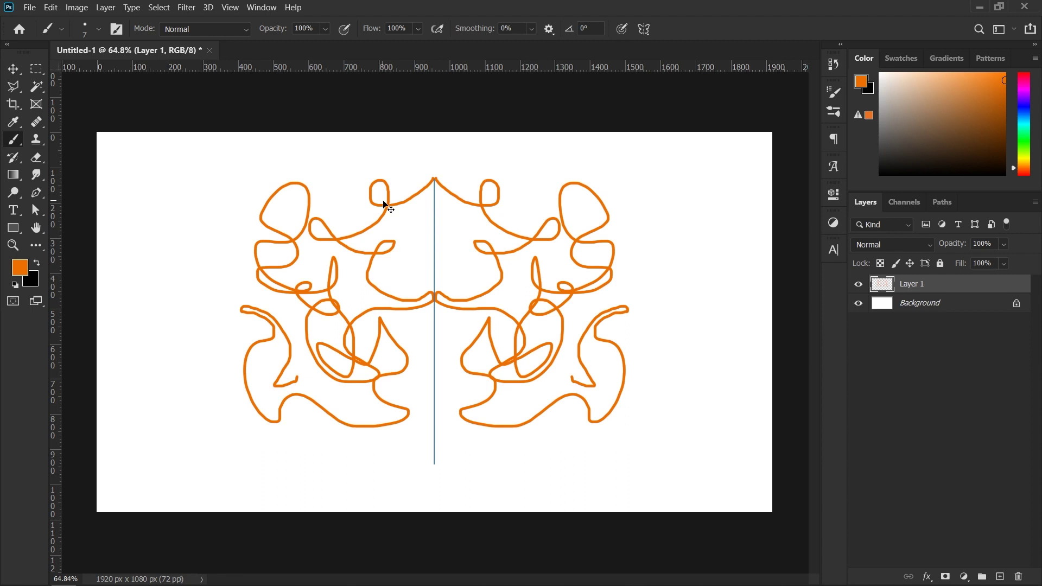
key(ctrl+z)
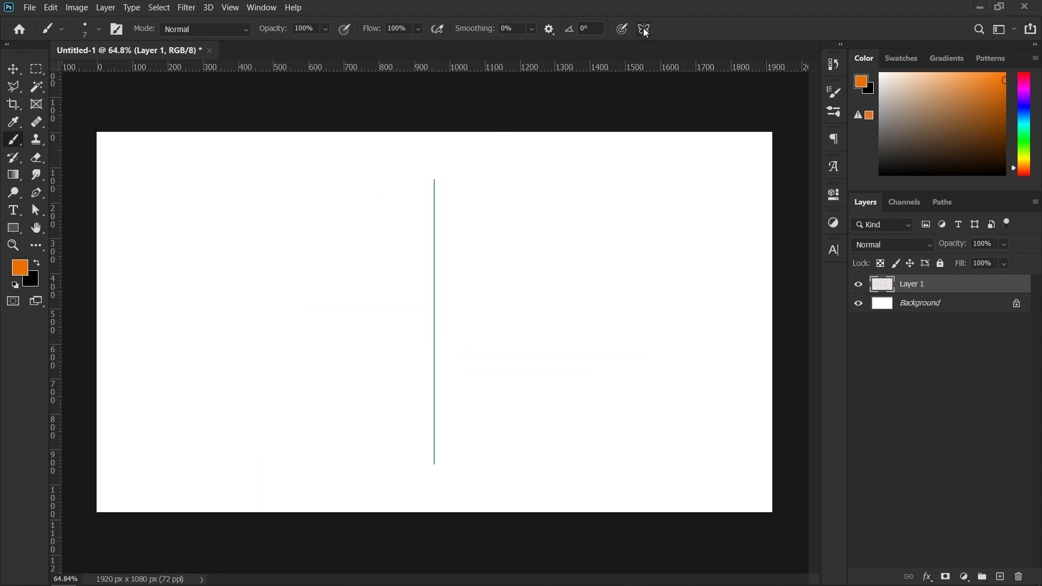
- Open the Mandala symmetry settings but cancel, then undo and redo
click(645, 29)
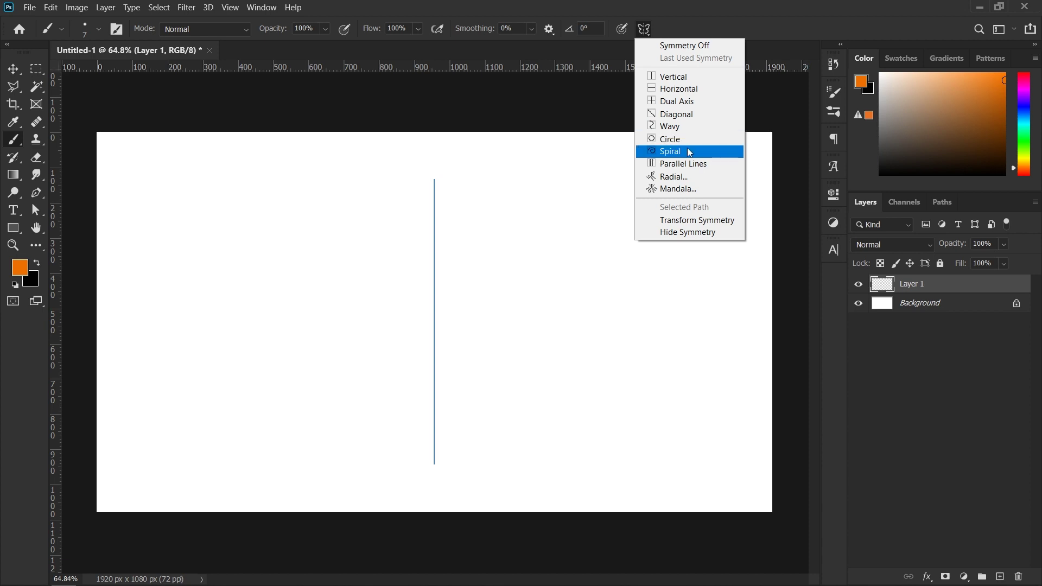
click(692, 190)
click(594, 213)
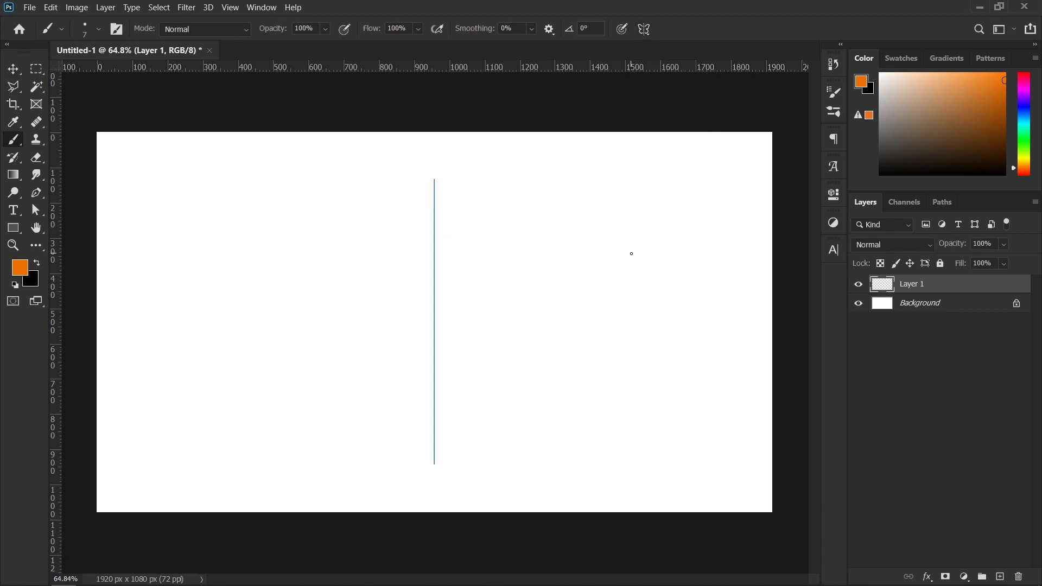
key(ctrl+z)
key(ctrl+shift+z)
- Apply Mandala symmetry with 8 segments and accept the guide placement
click(644, 28)
click(673, 189)
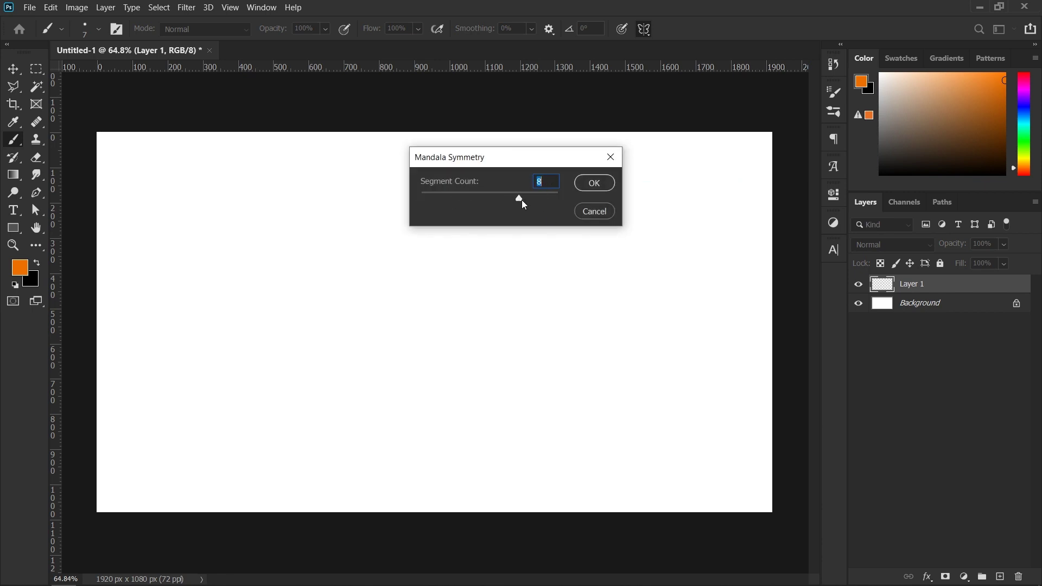
click(597, 183)
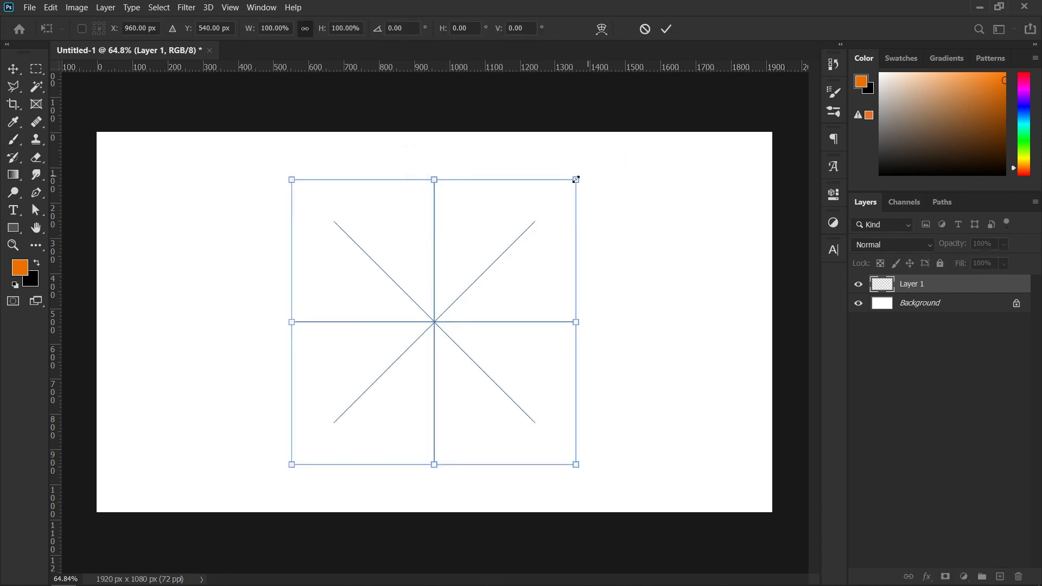
key(Return)
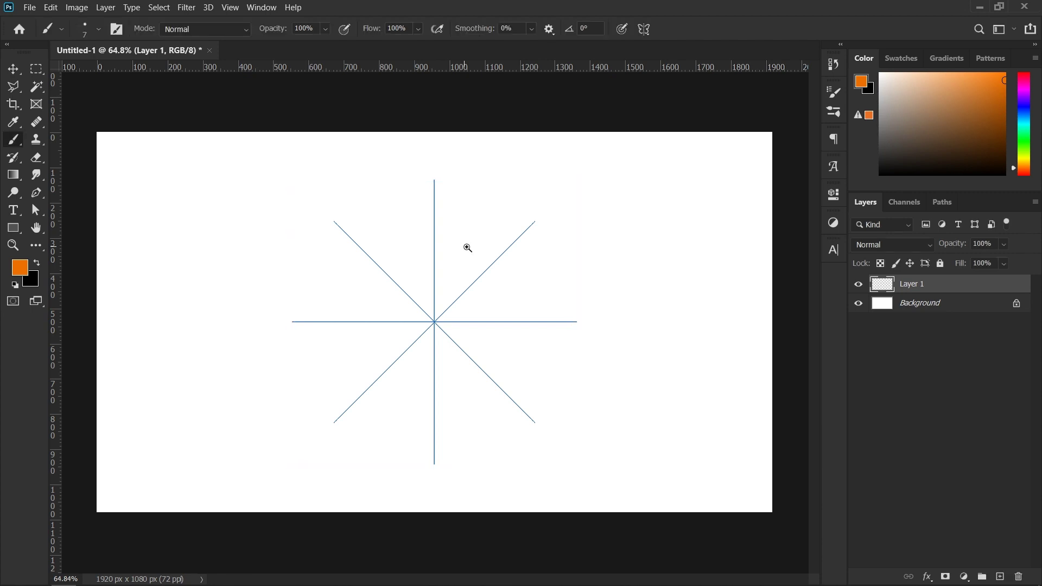
scroll(472, 249, up, 3)
- Paint looping orange strokes mirrored eight ways around the centre, then zoom out
mouse_move(412, 130)
mouse_down()
mouse_move(452, 182)
mouse_move(446, 271)
mouse_move(457, 245)
mouse_move(416, 379)
mouse_move(429, 321)
mouse_move(399, 211)
mouse_move(374, 176)
mouse_up()
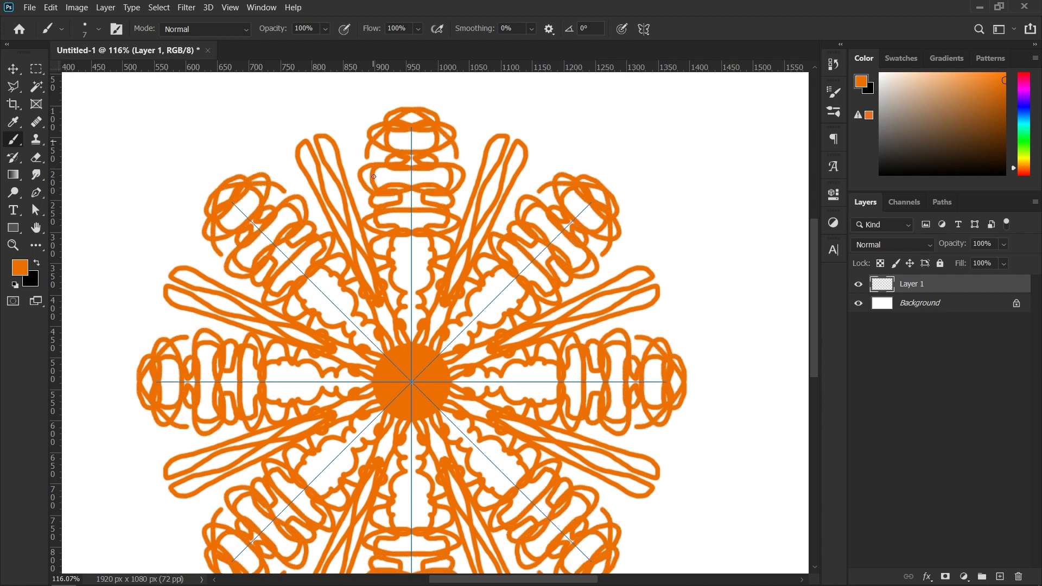
drag(373, 176, 449, 357)
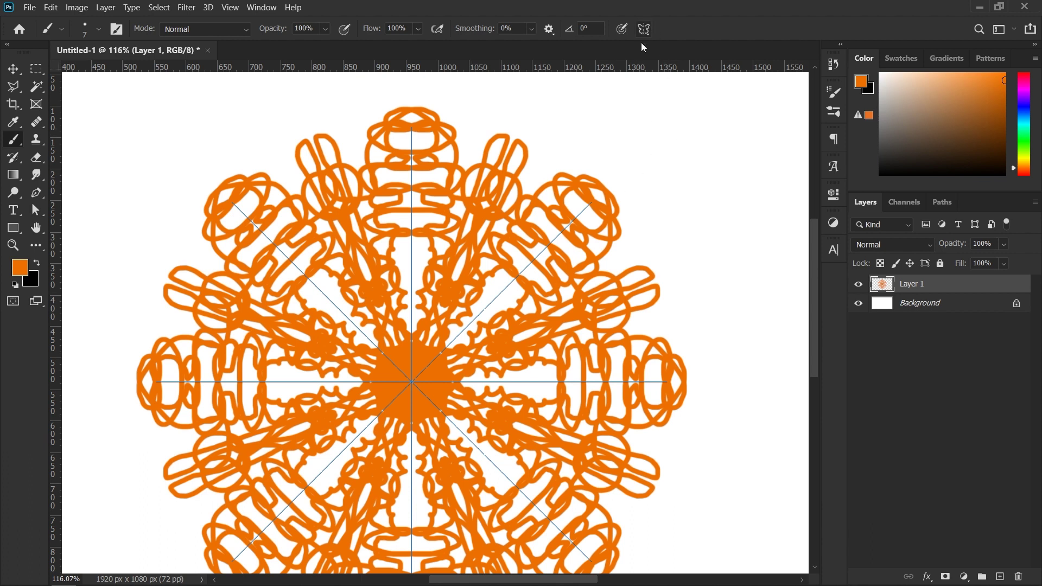
scroll(456, 185, down, 2)
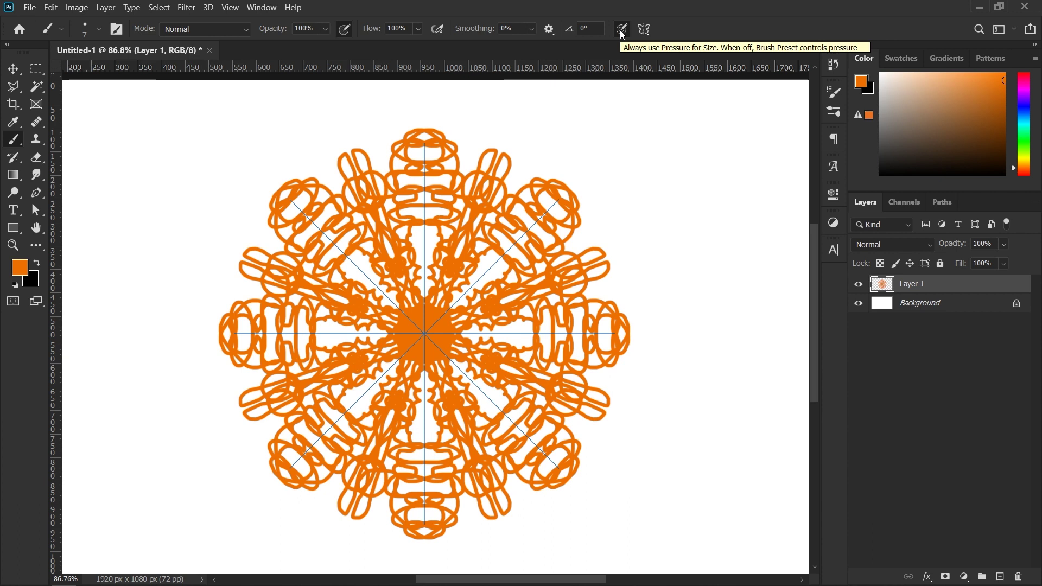
- Enable pressure-controlled size and paint short wavy strokes ringing the mandala
click(622, 32)
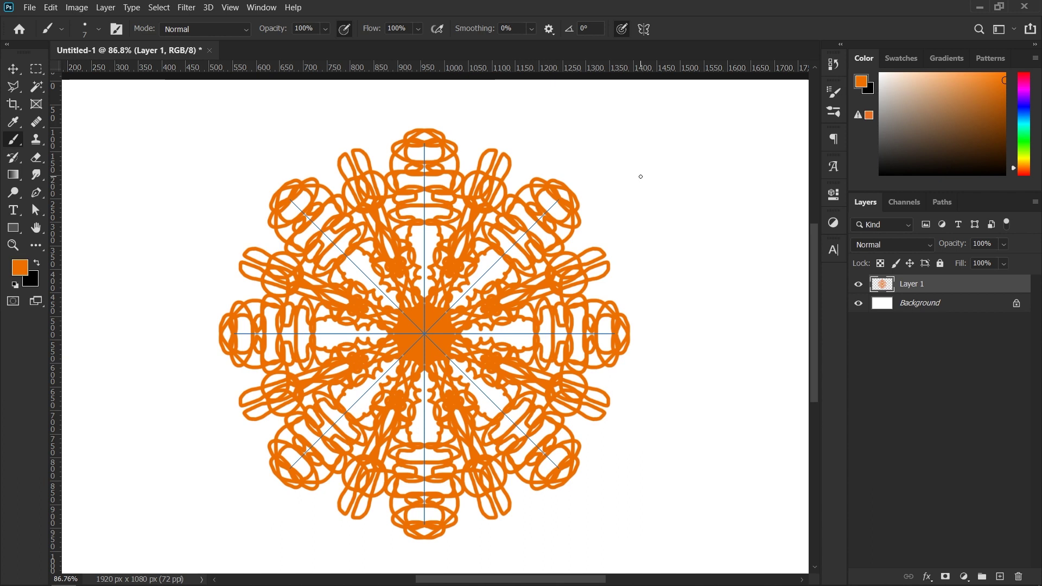
drag(630, 207, 695, 171)
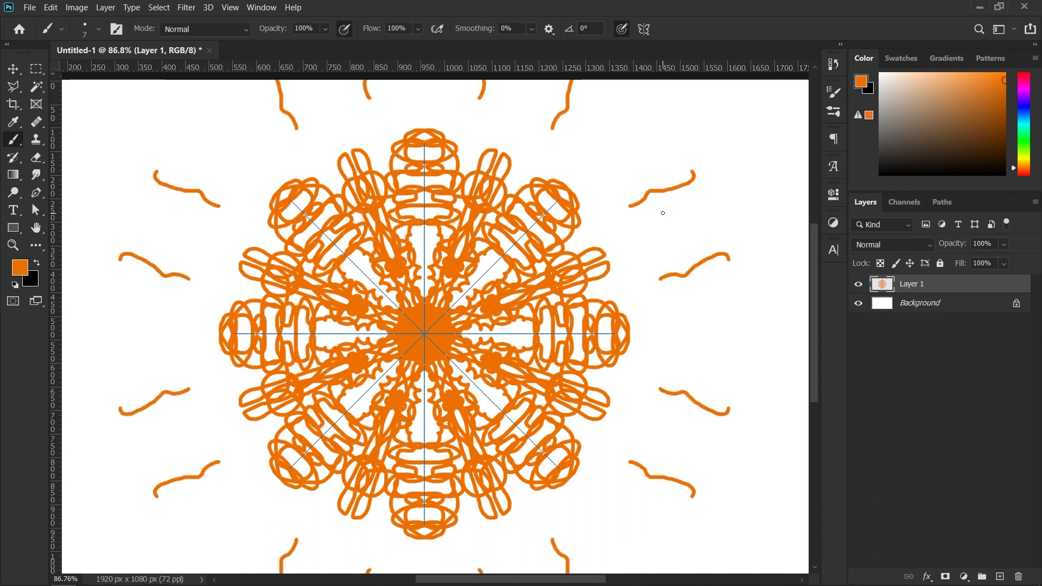